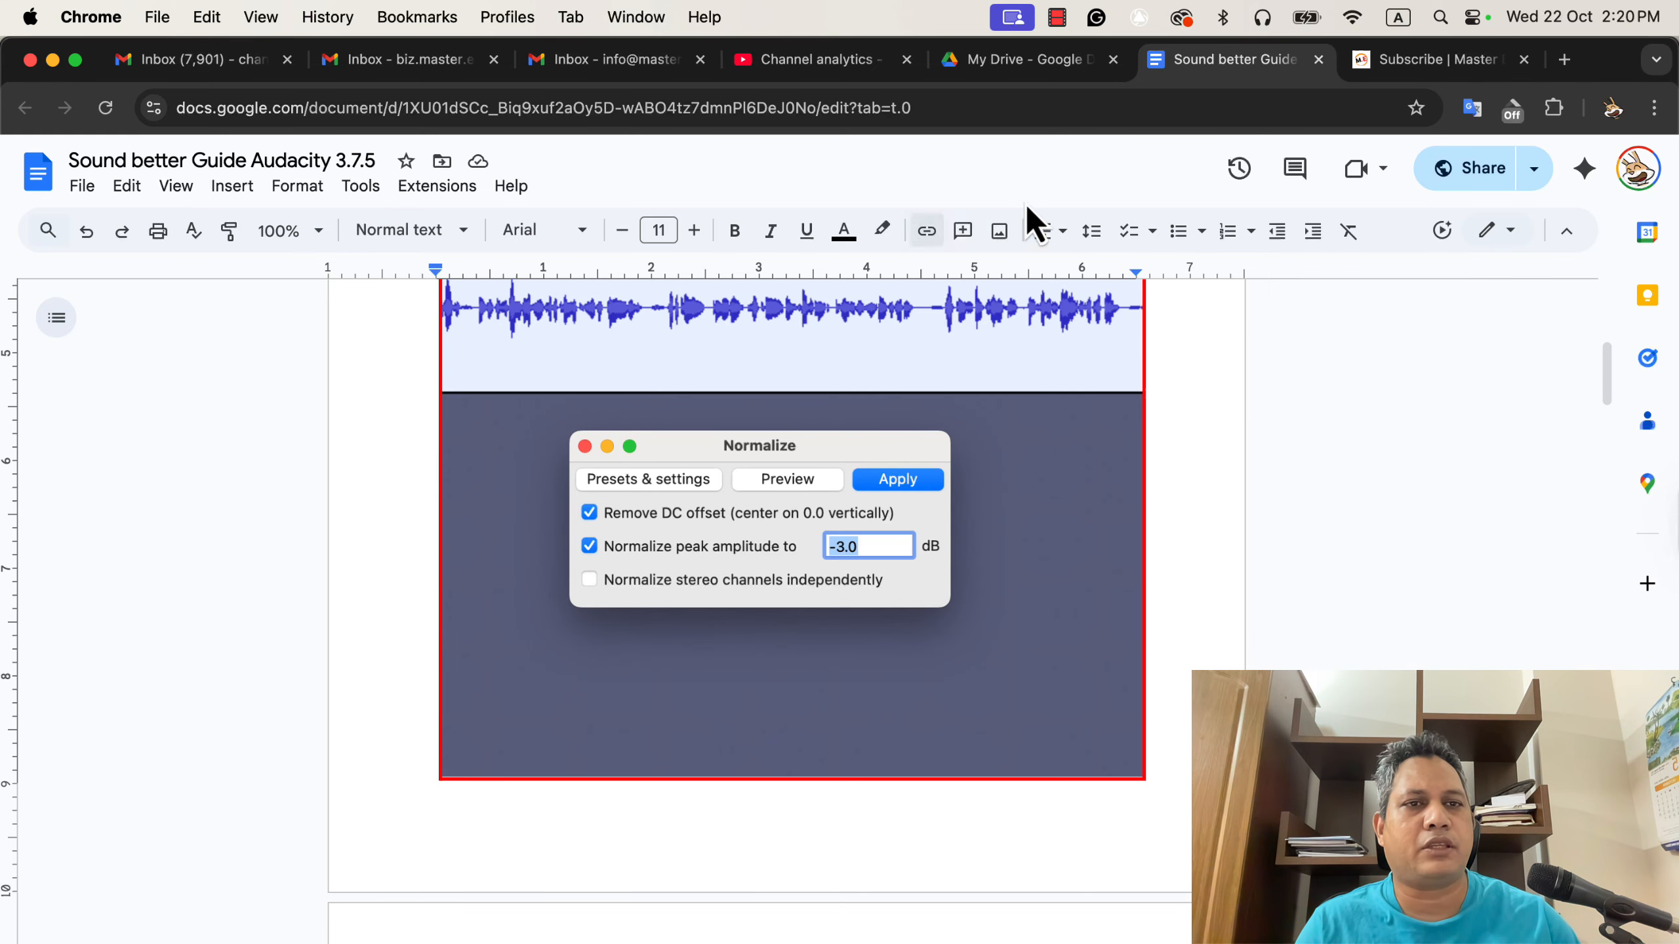
View the newsletter subscribe page and return to Step 1 of the Sound better Guide document
left_click(1359, 60)
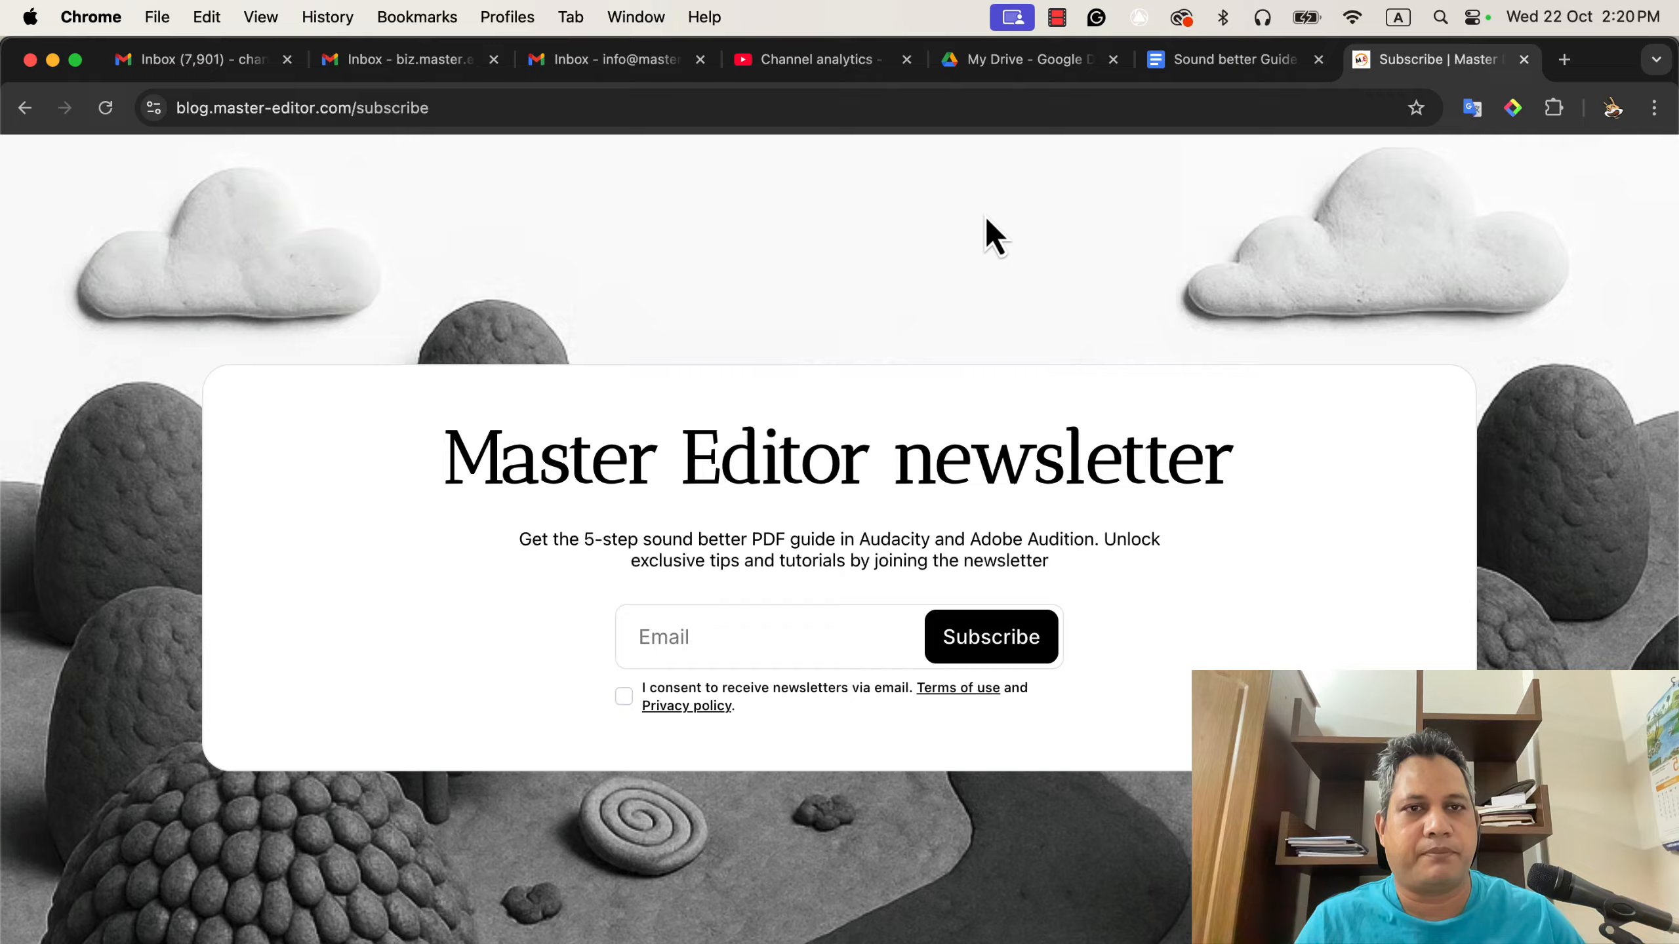
left_click(1236, 59)
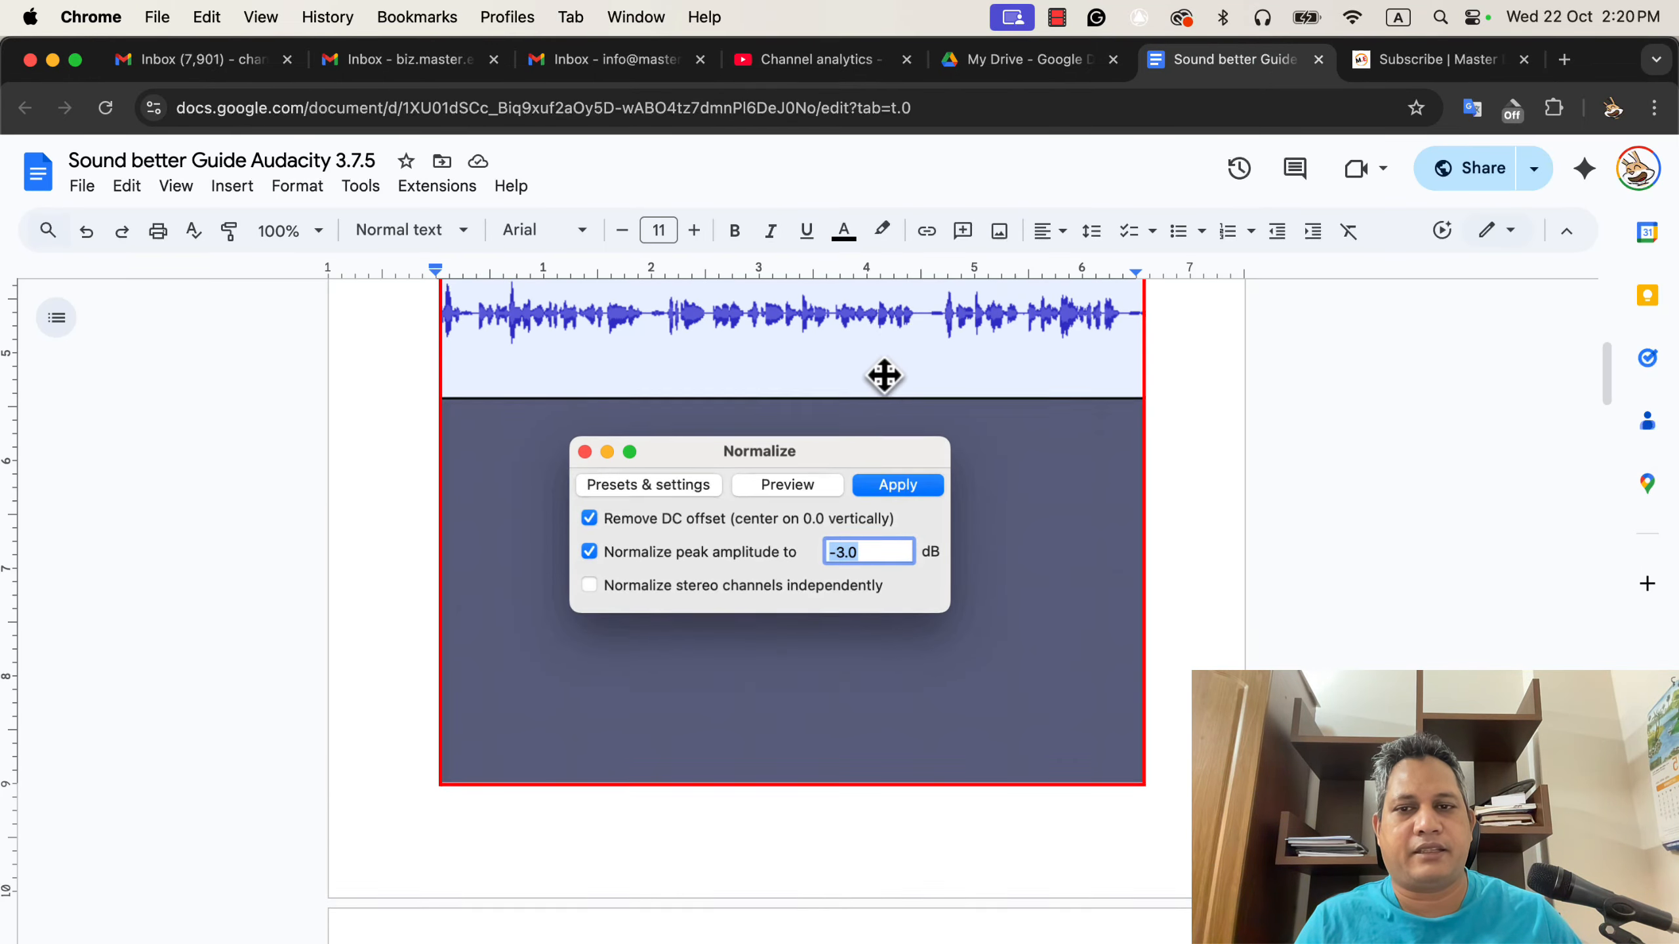
scroll(884, 376, "up", 7)
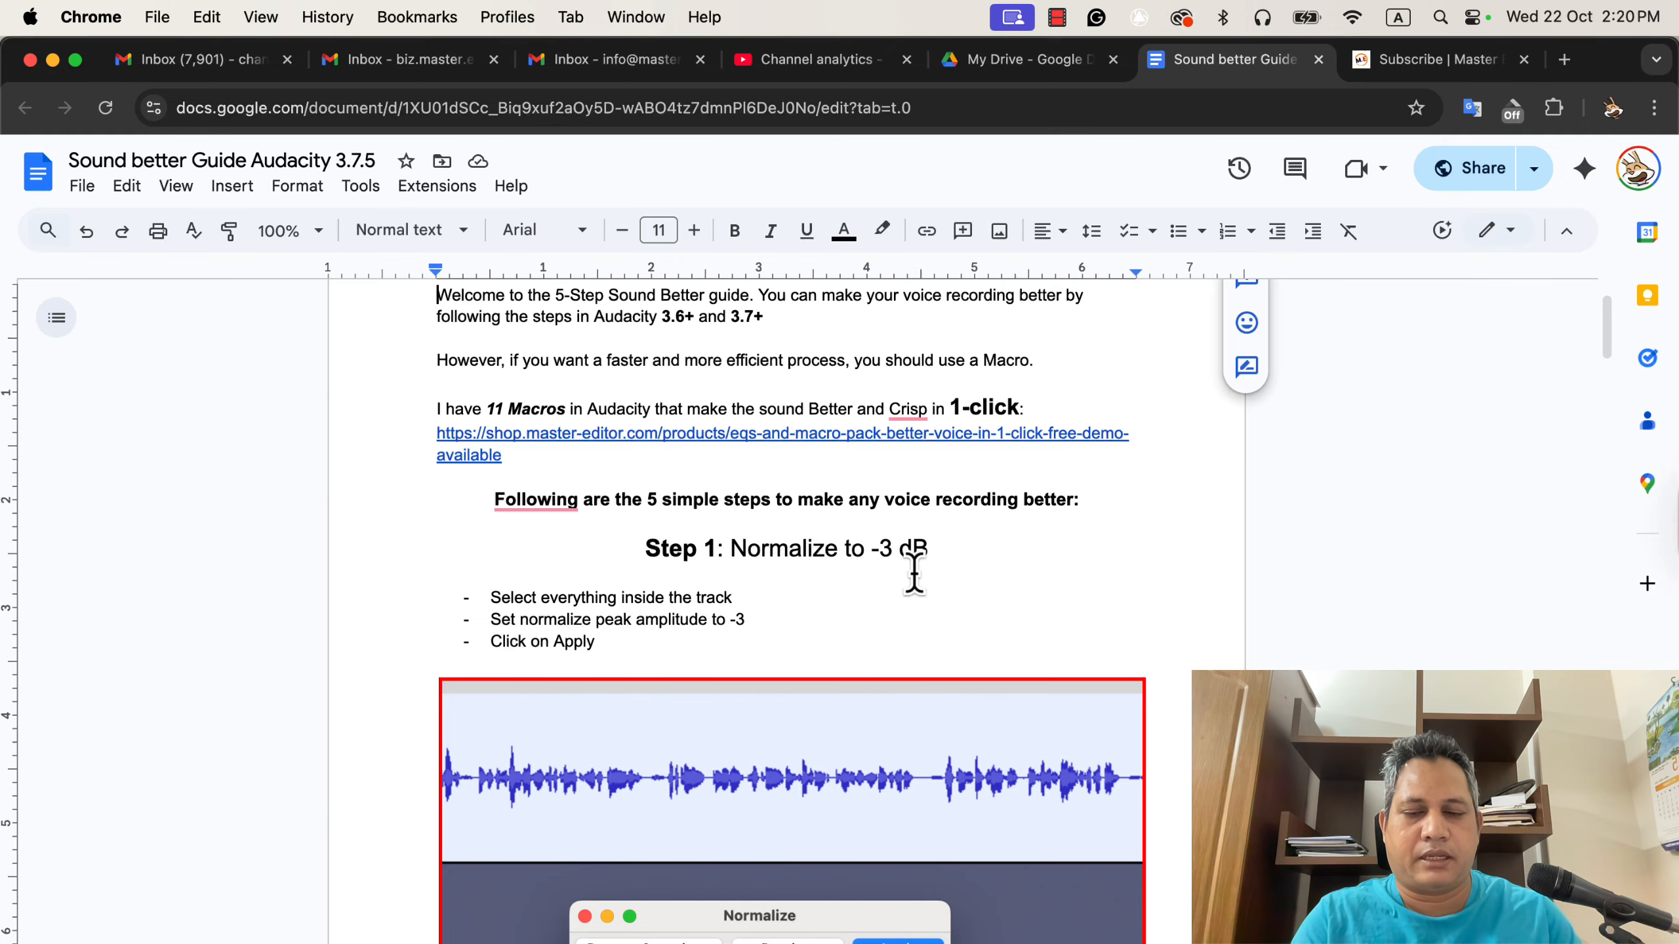
Switch to Audacity, solo the Preset2 track and listen to its opening seconds from near the start
key("super+Tab")
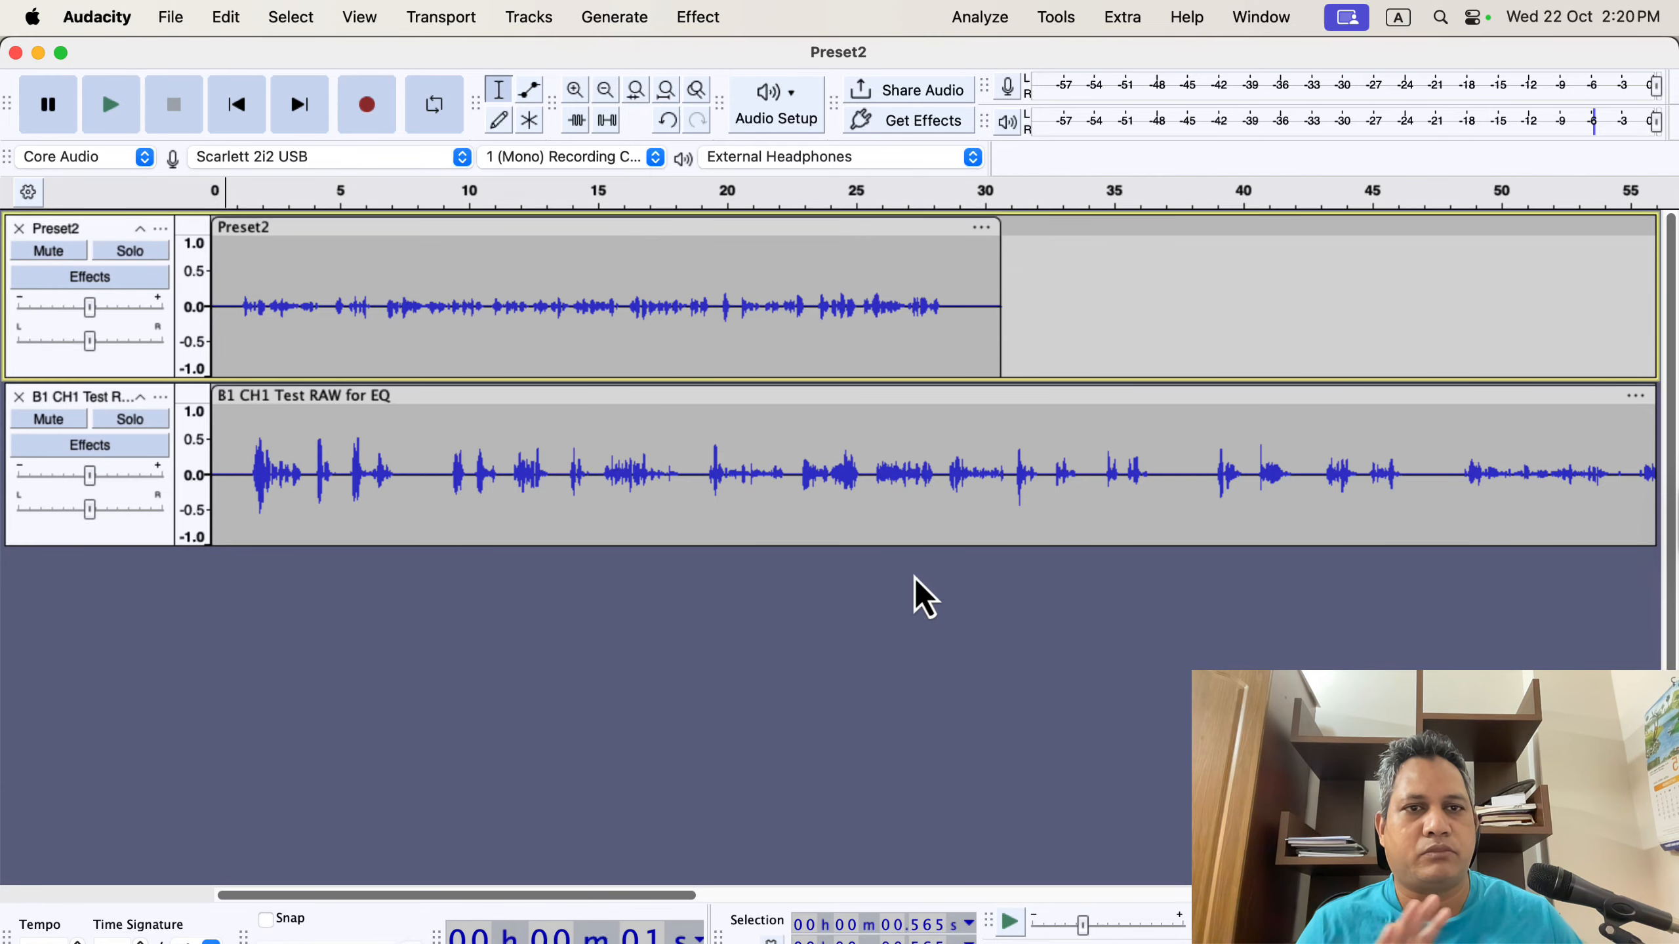
left_click(126, 251)
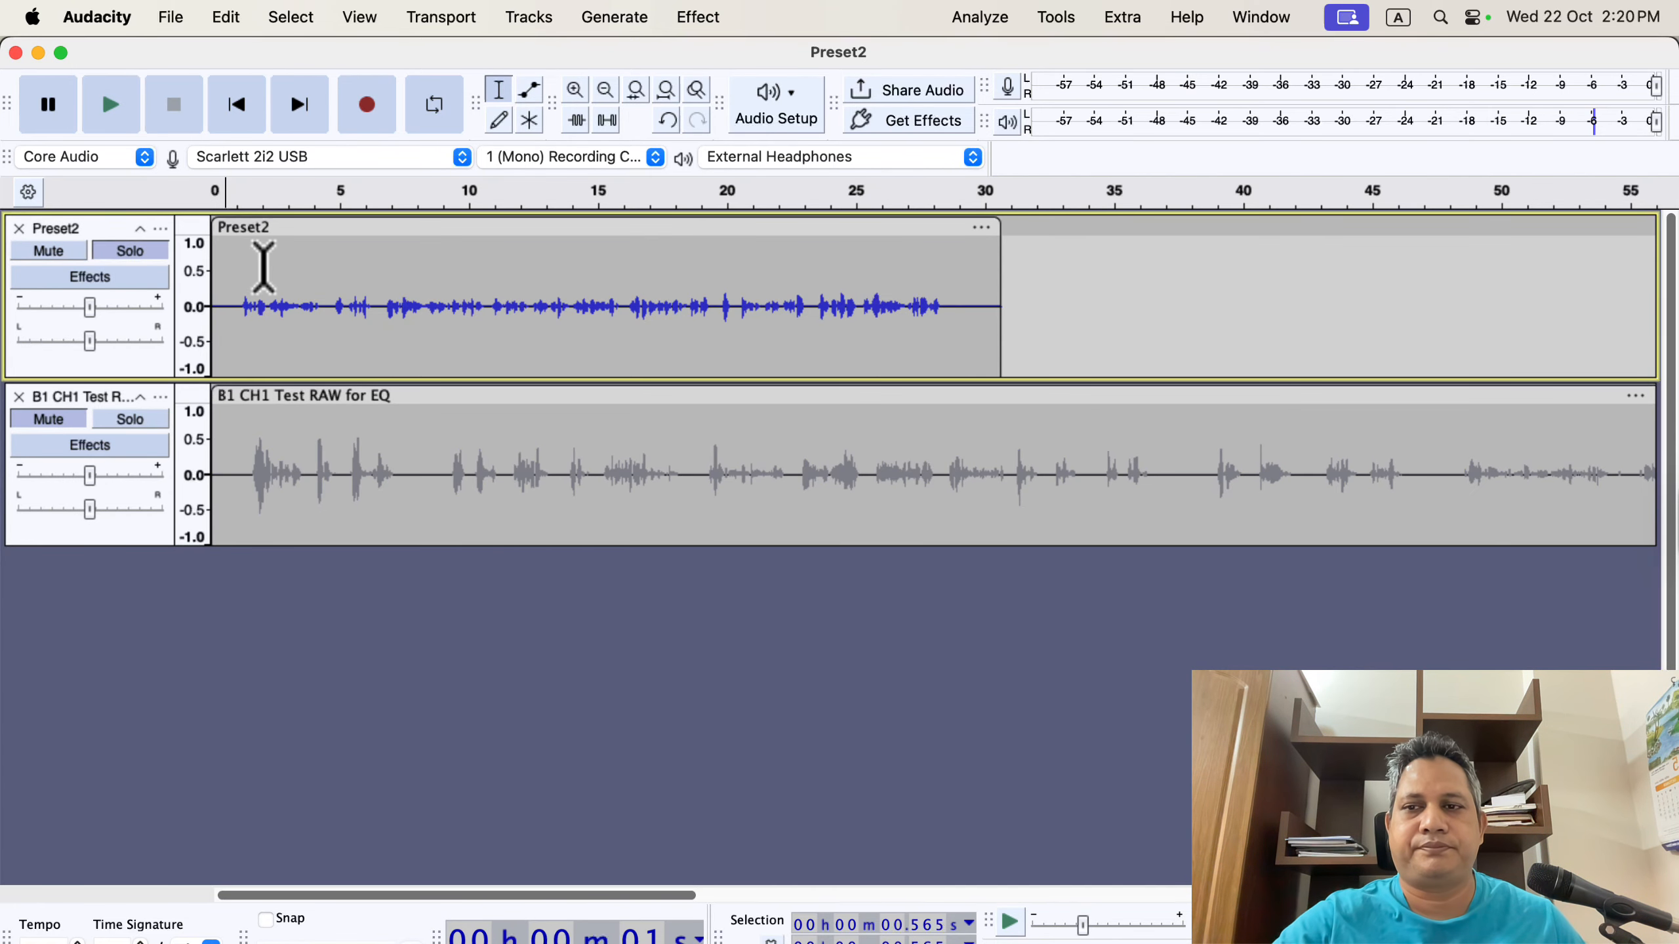
left_click(224, 267)
key("space")
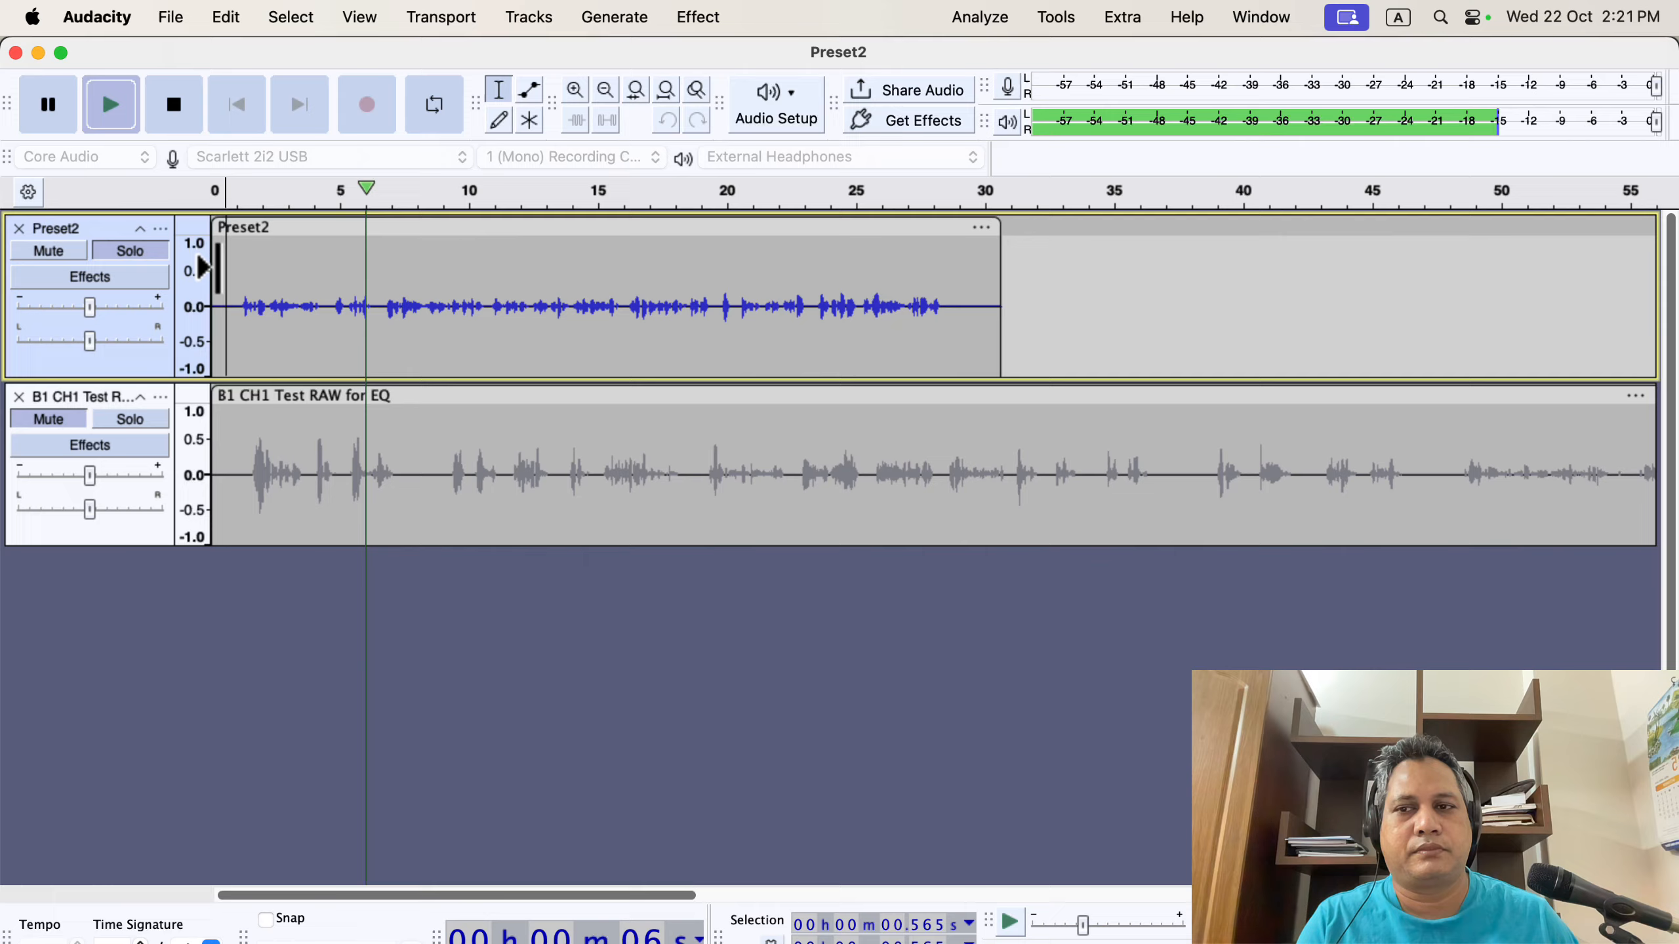
key("space")
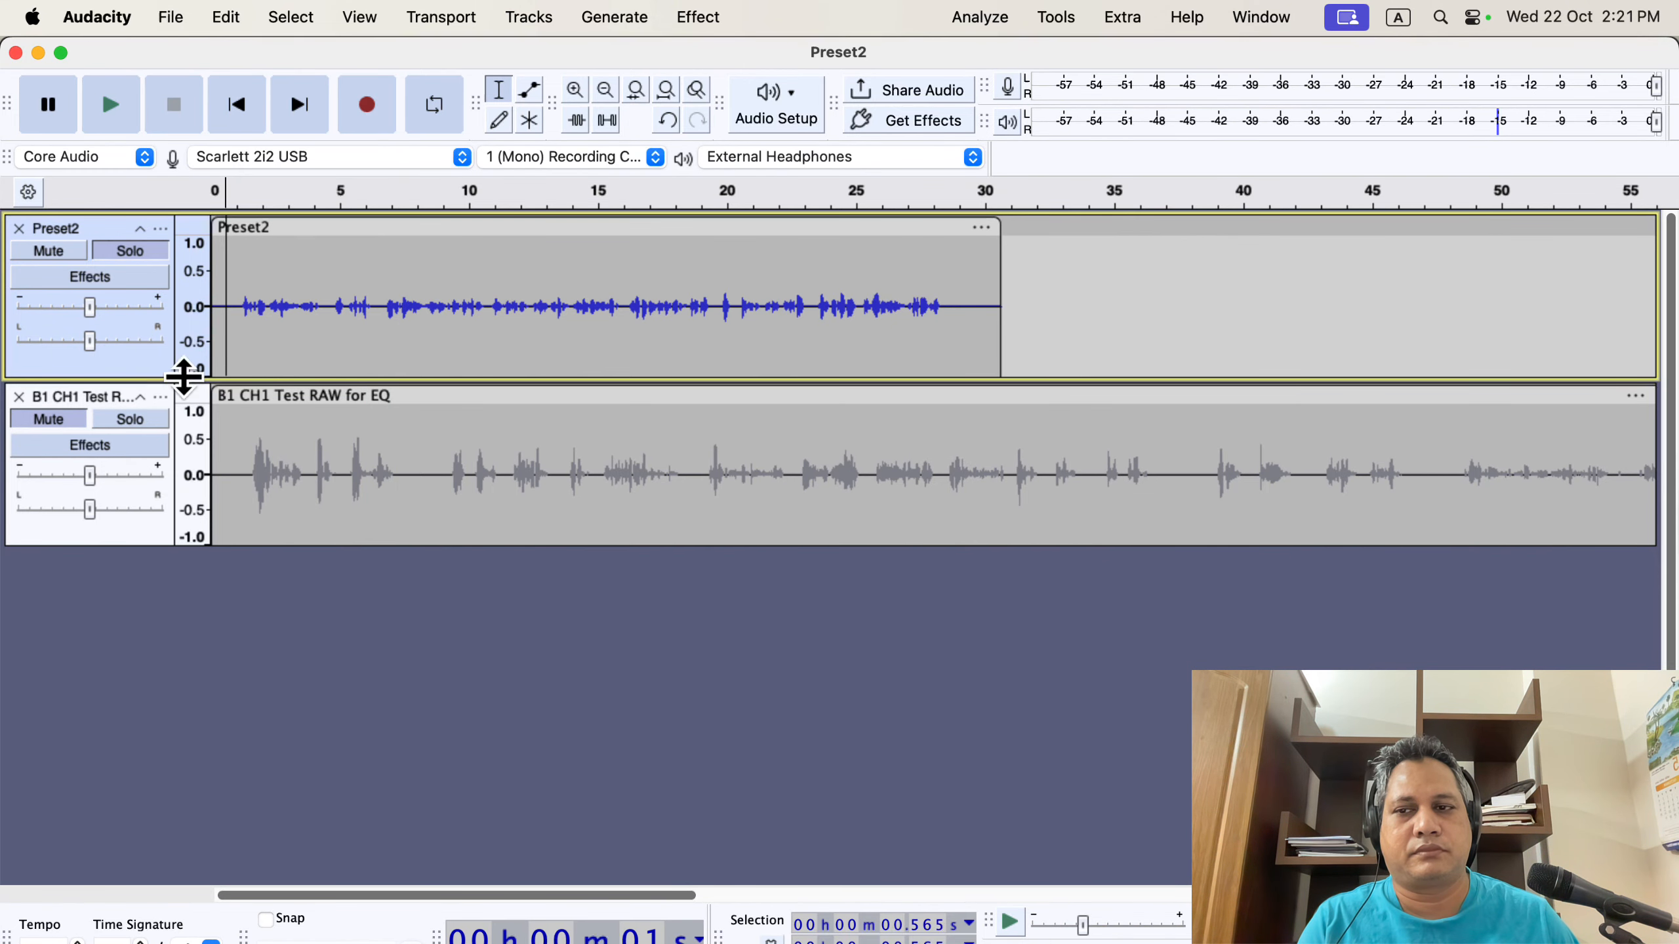
Solo the B1 CH1 Test RAW for EQ track and listen to its unprocessed audio from about 1 second
left_click(131, 419)
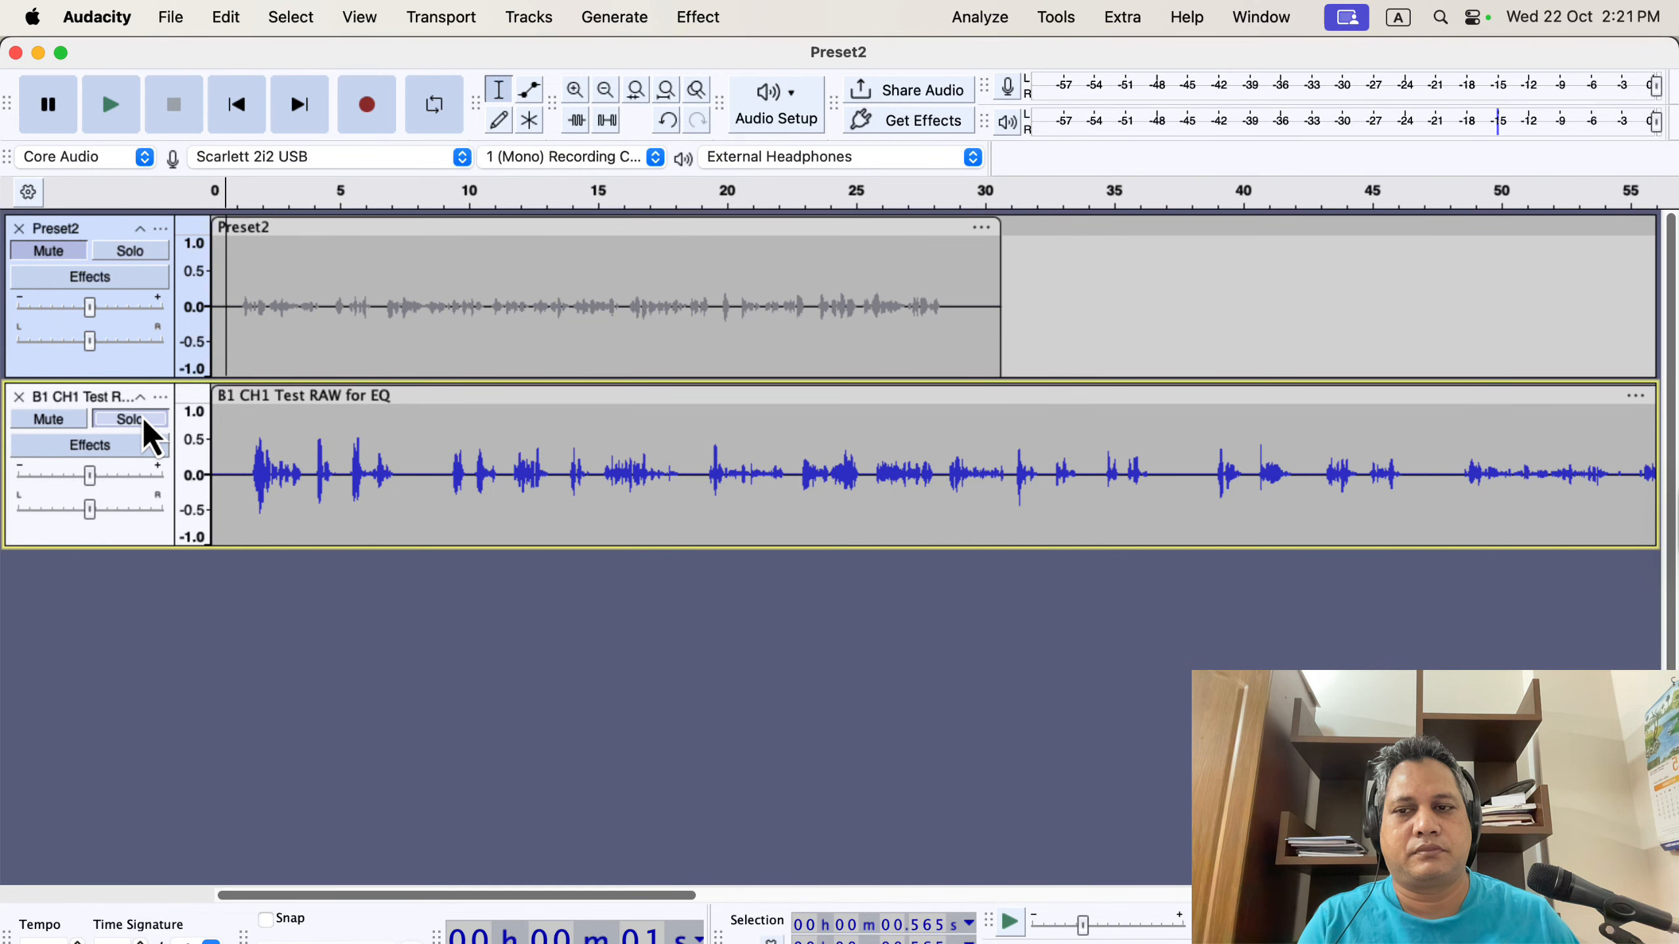
left_click(245, 440)
key("space")
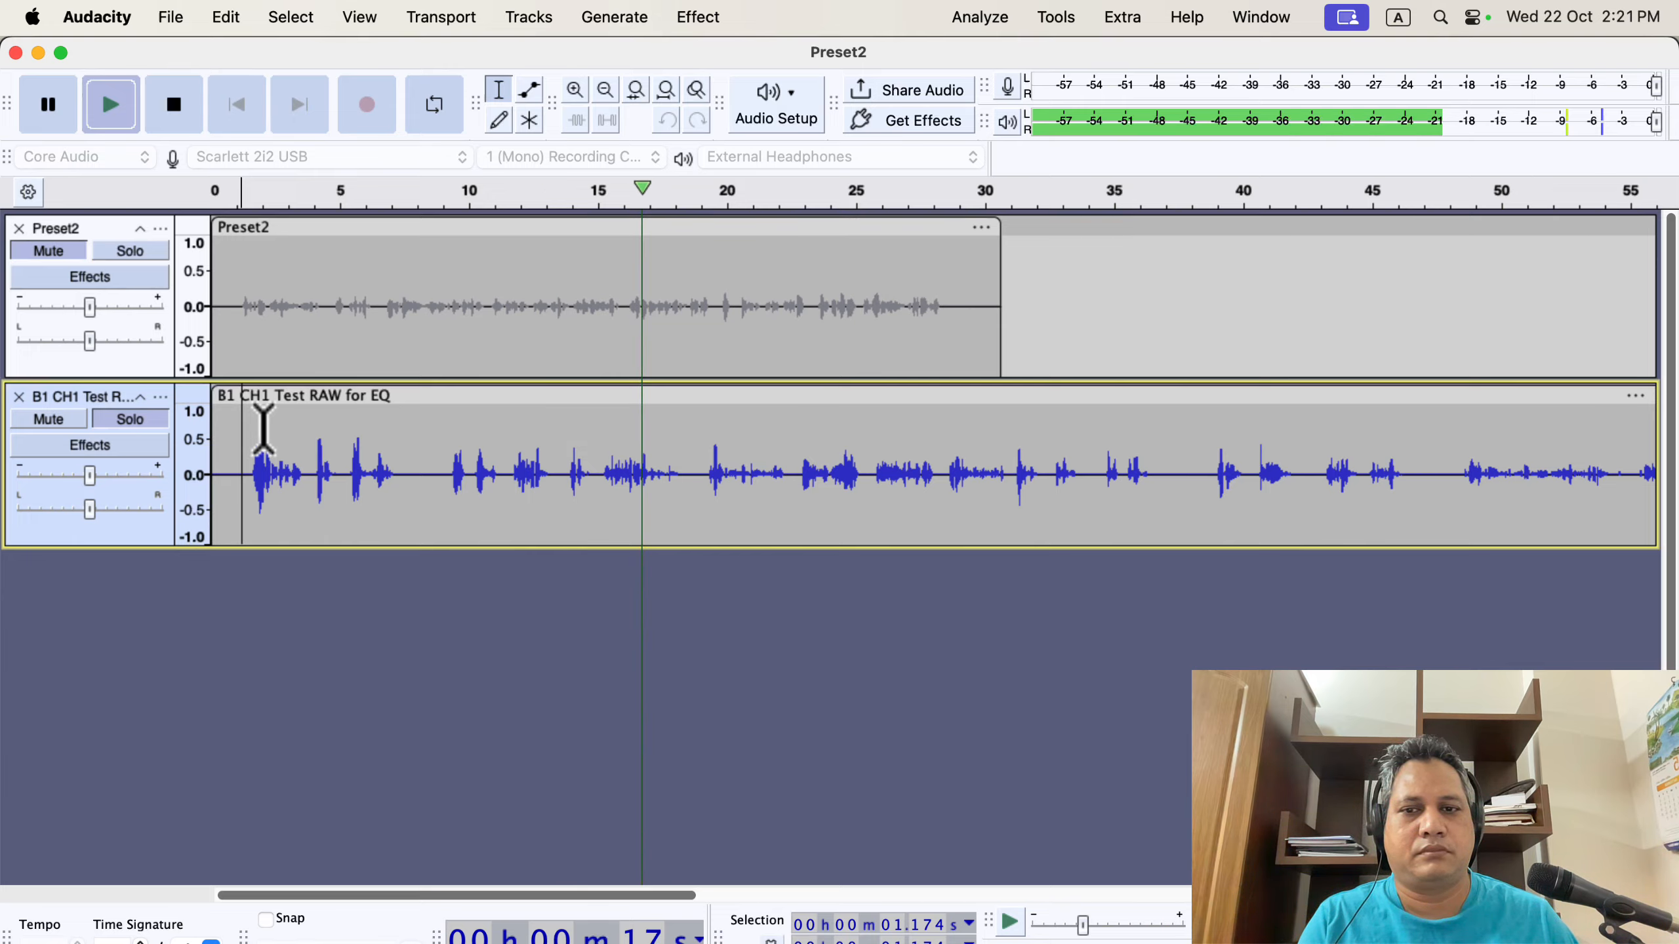
key("space")
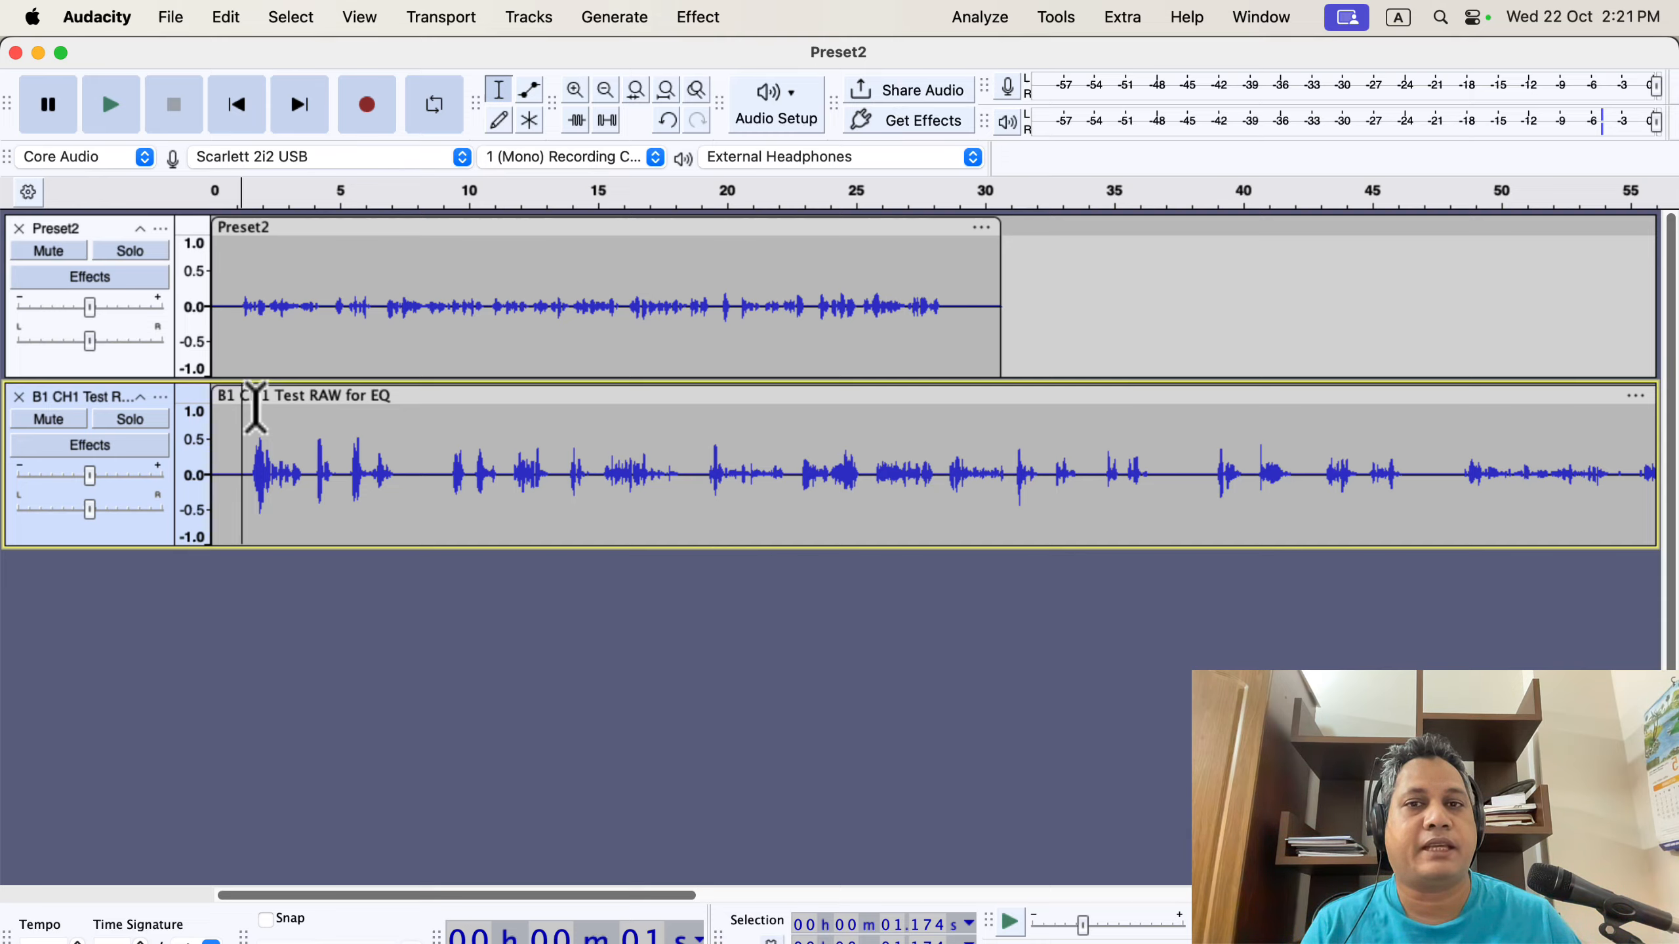
Normalize the whole Preset2 clip to a peak amplitude of -3.0 dB with DC offset removal
double_click(370, 288)
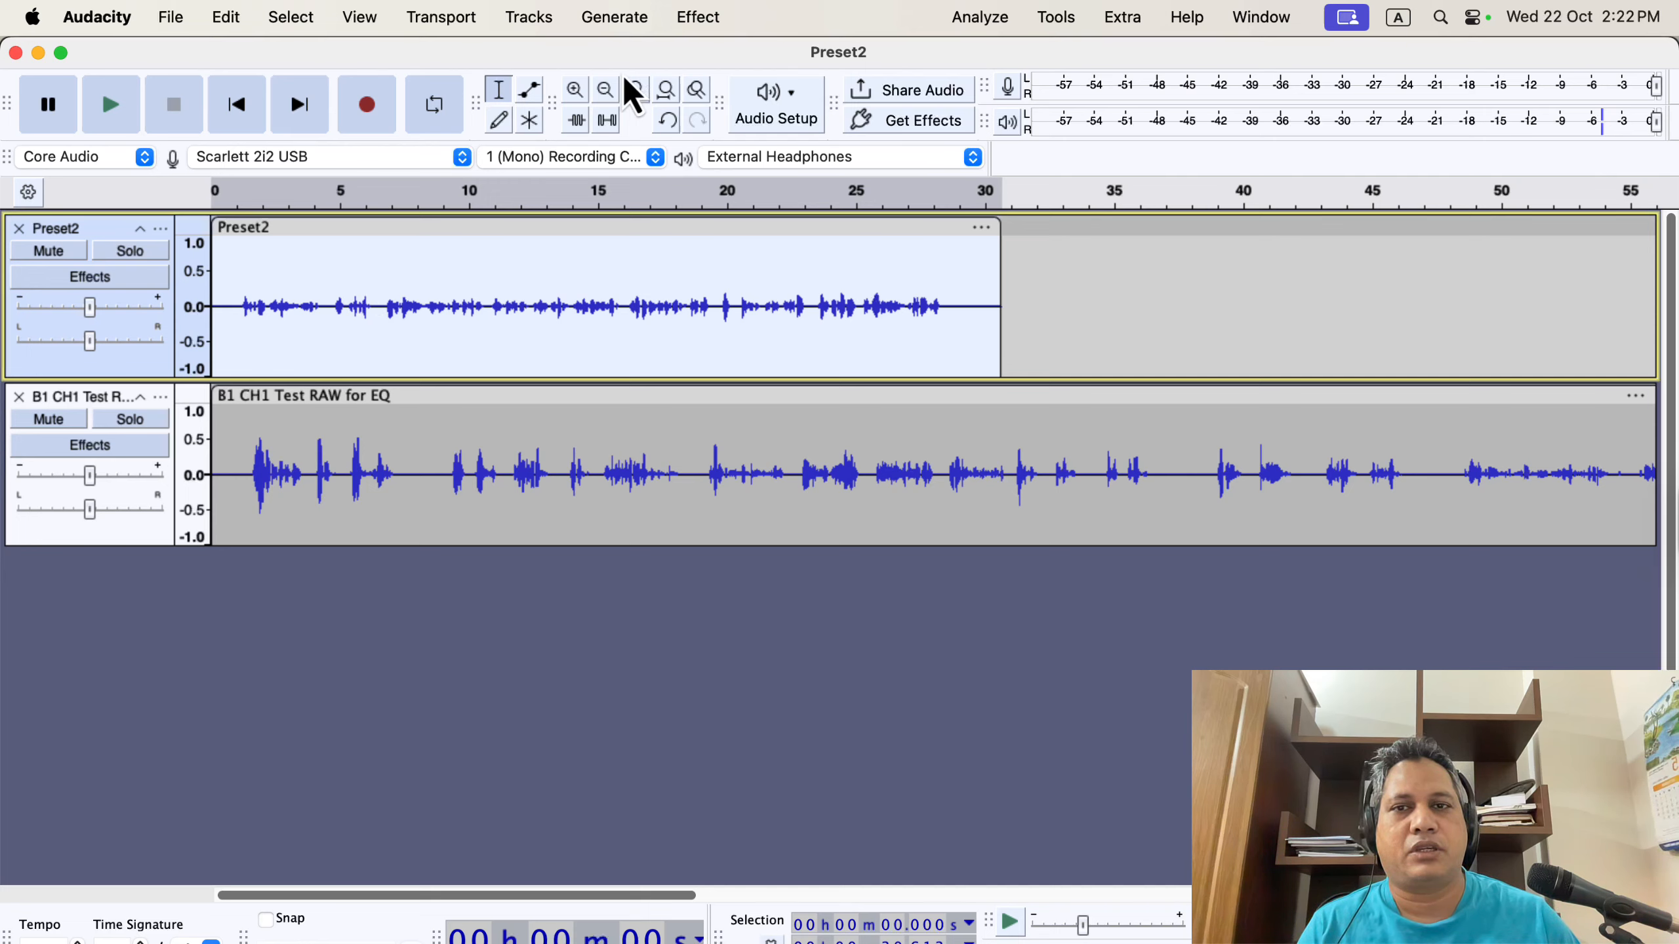
left_click(695, 19)
mouse_move(757, 200)
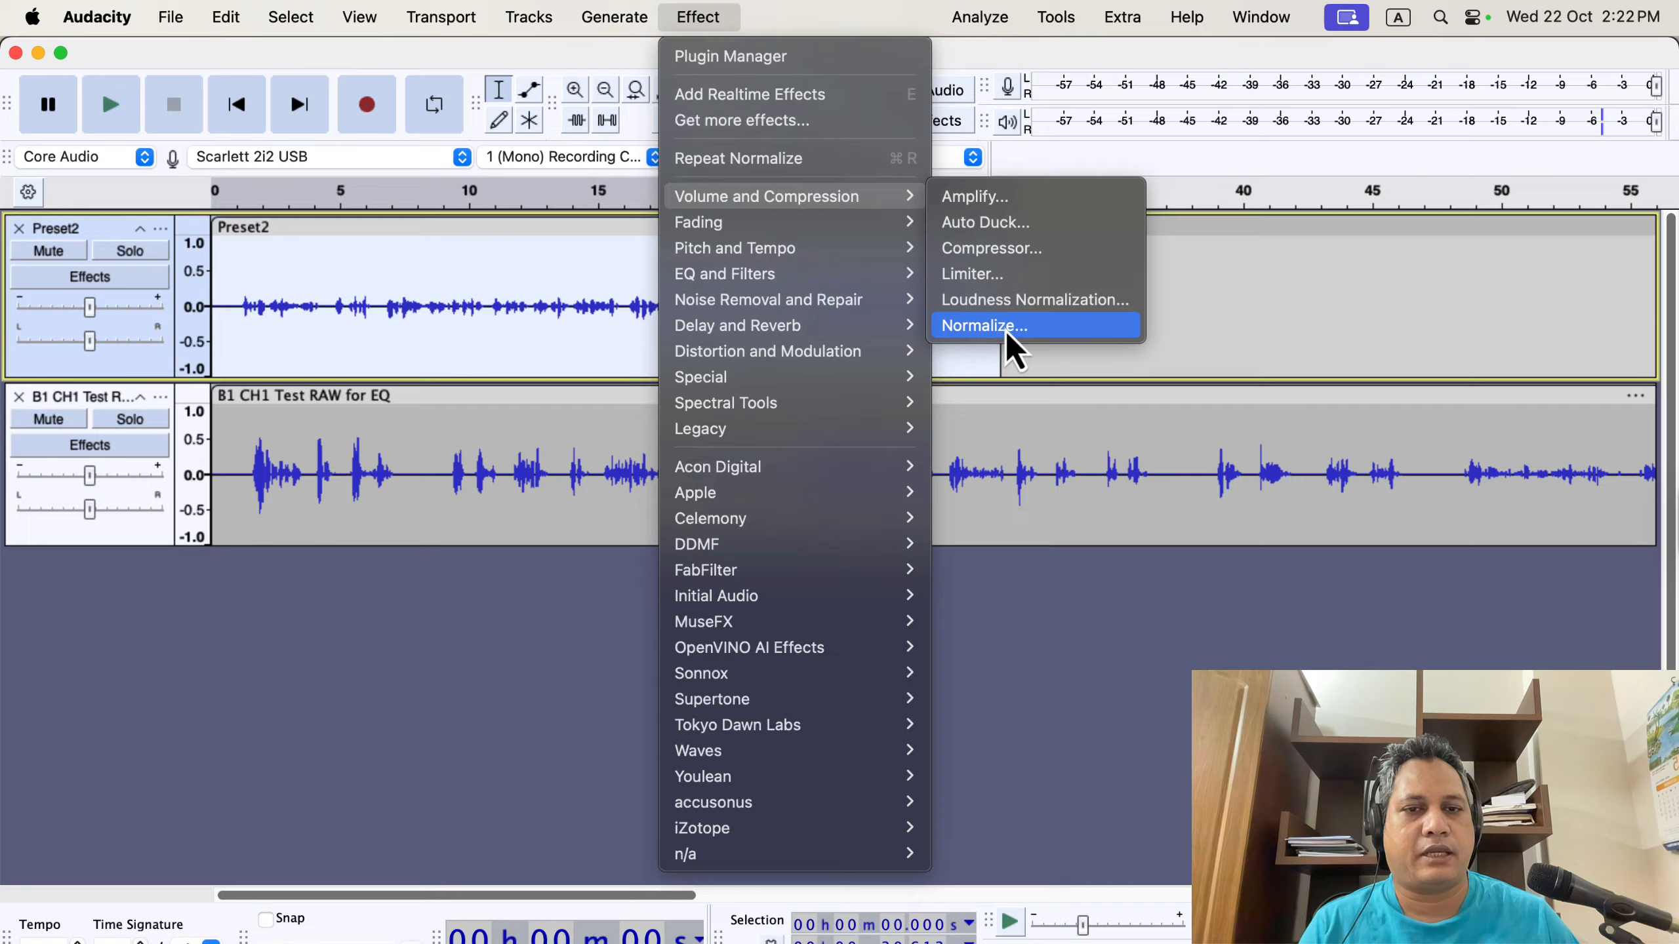
left_click(1066, 328)
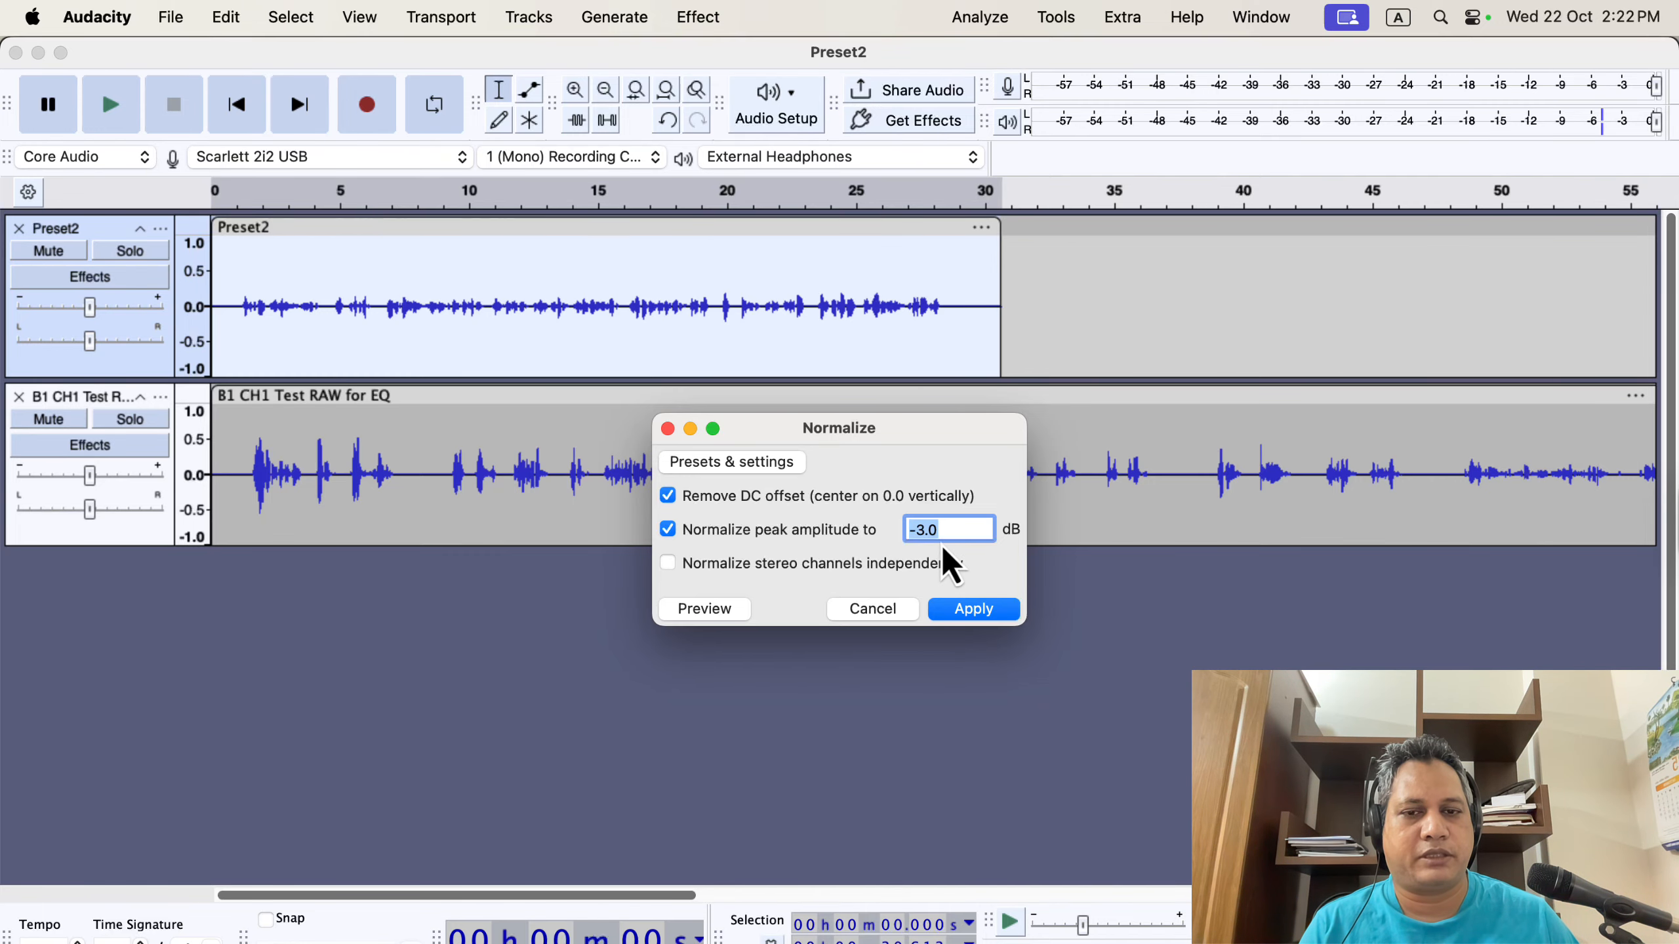
left_click(963, 610)
Select the whole B1 CH1 Test RAW for EQ clip and repeat the Normalize effect on it
left_click(643, 475)
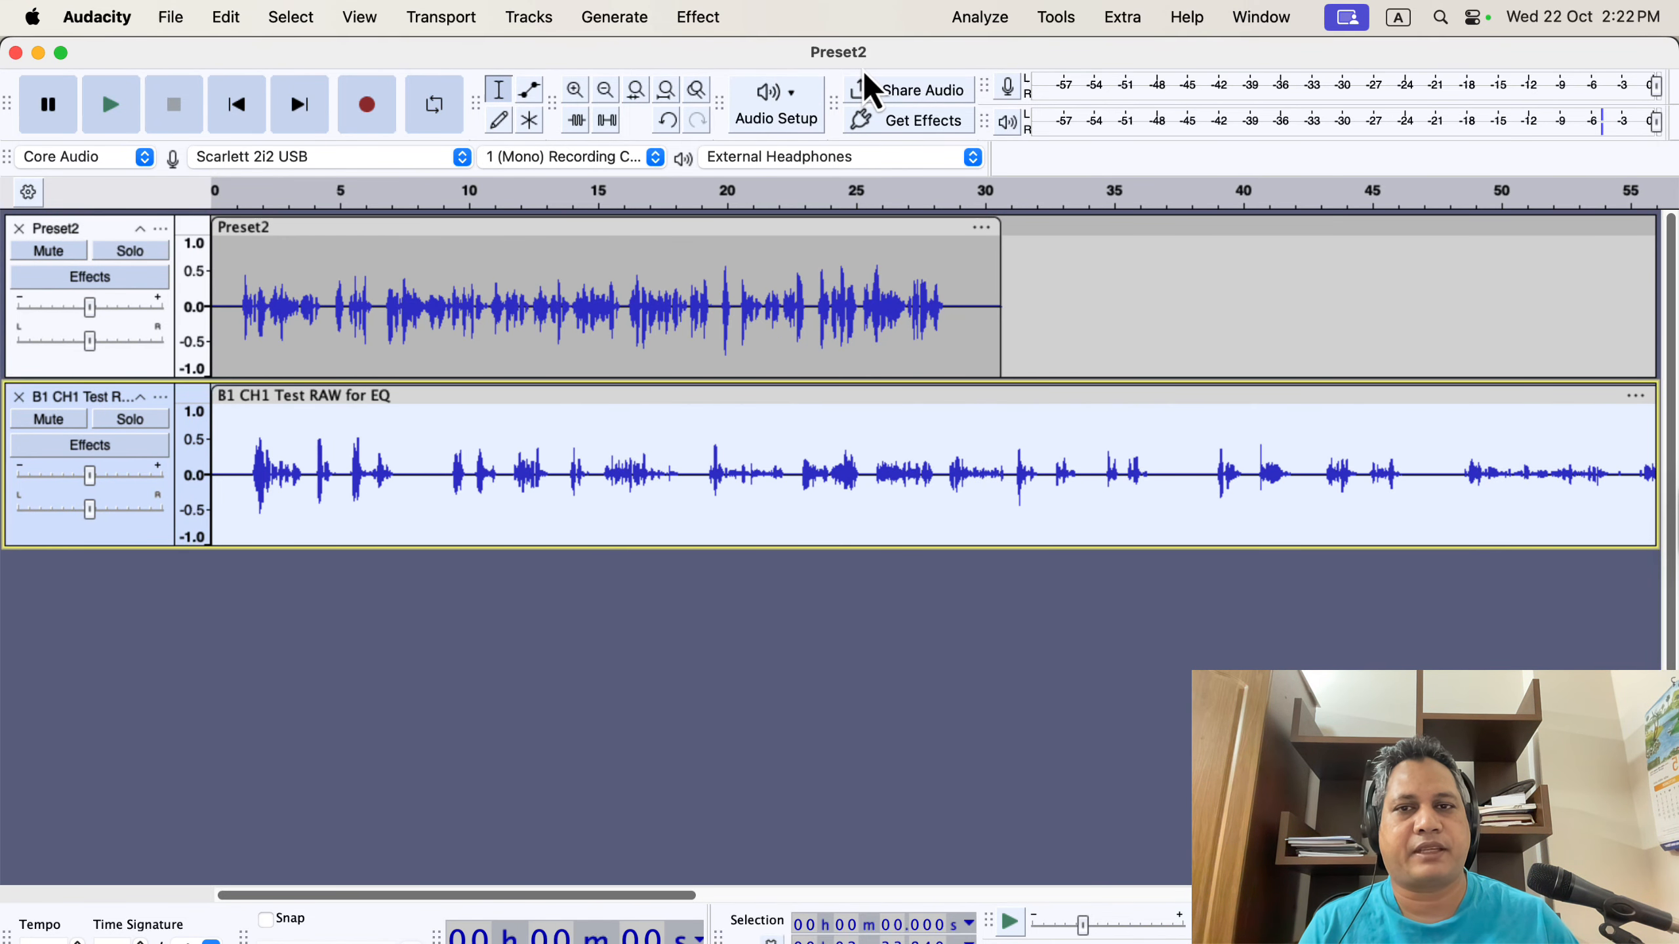
left_click(698, 20)
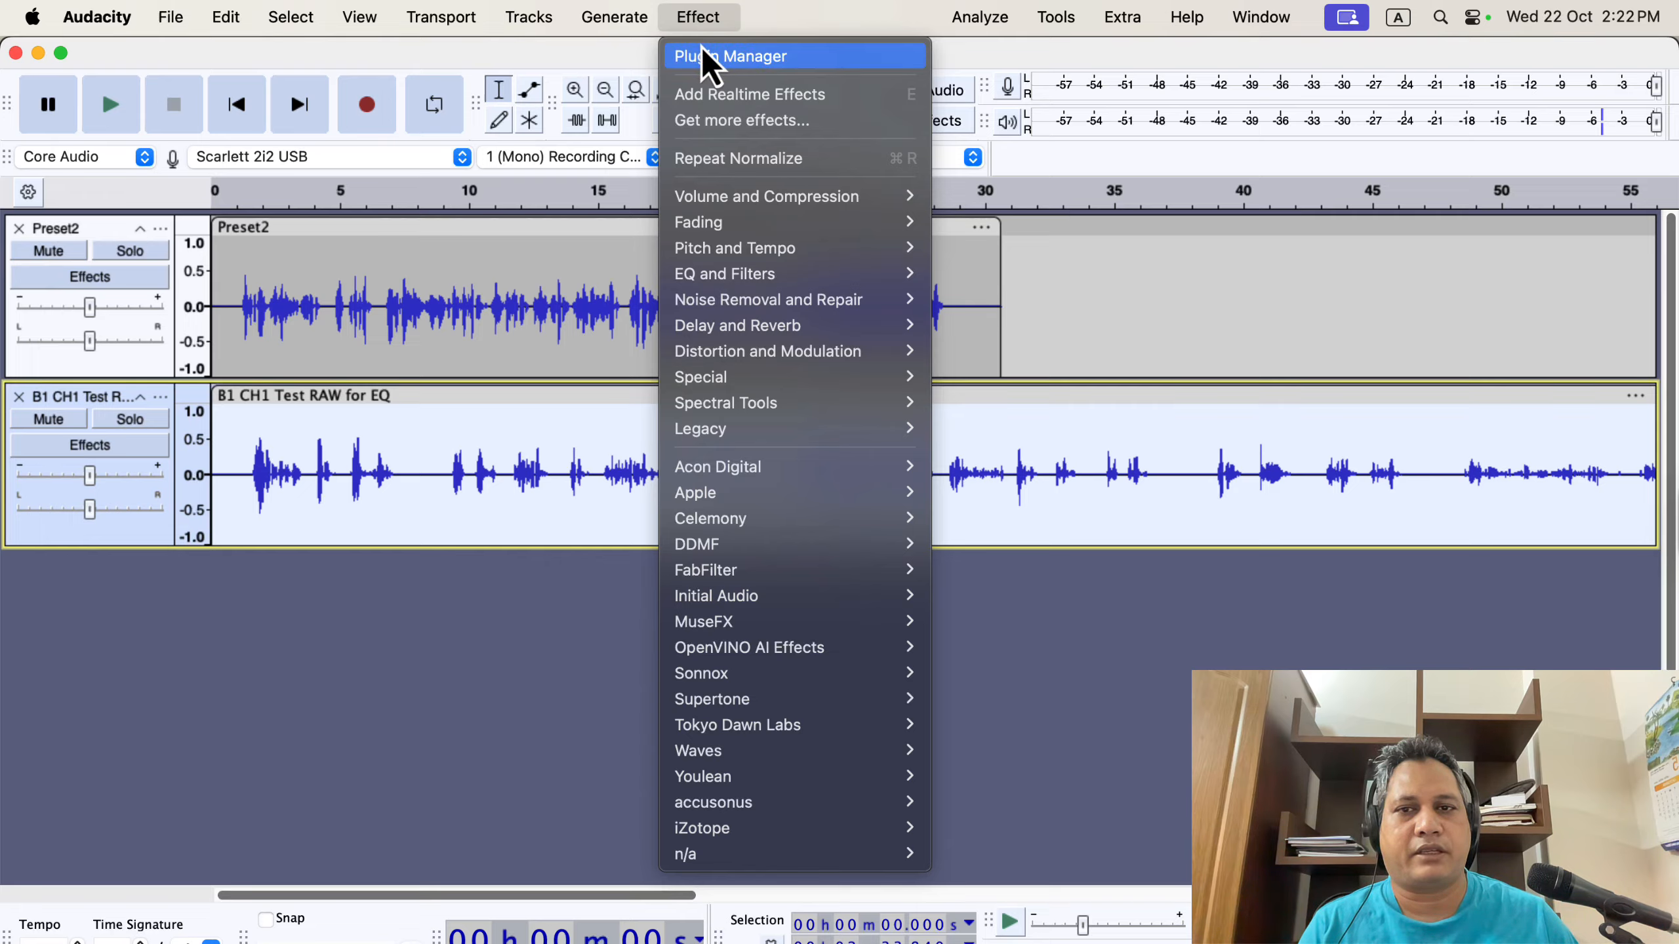
left_click(857, 160)
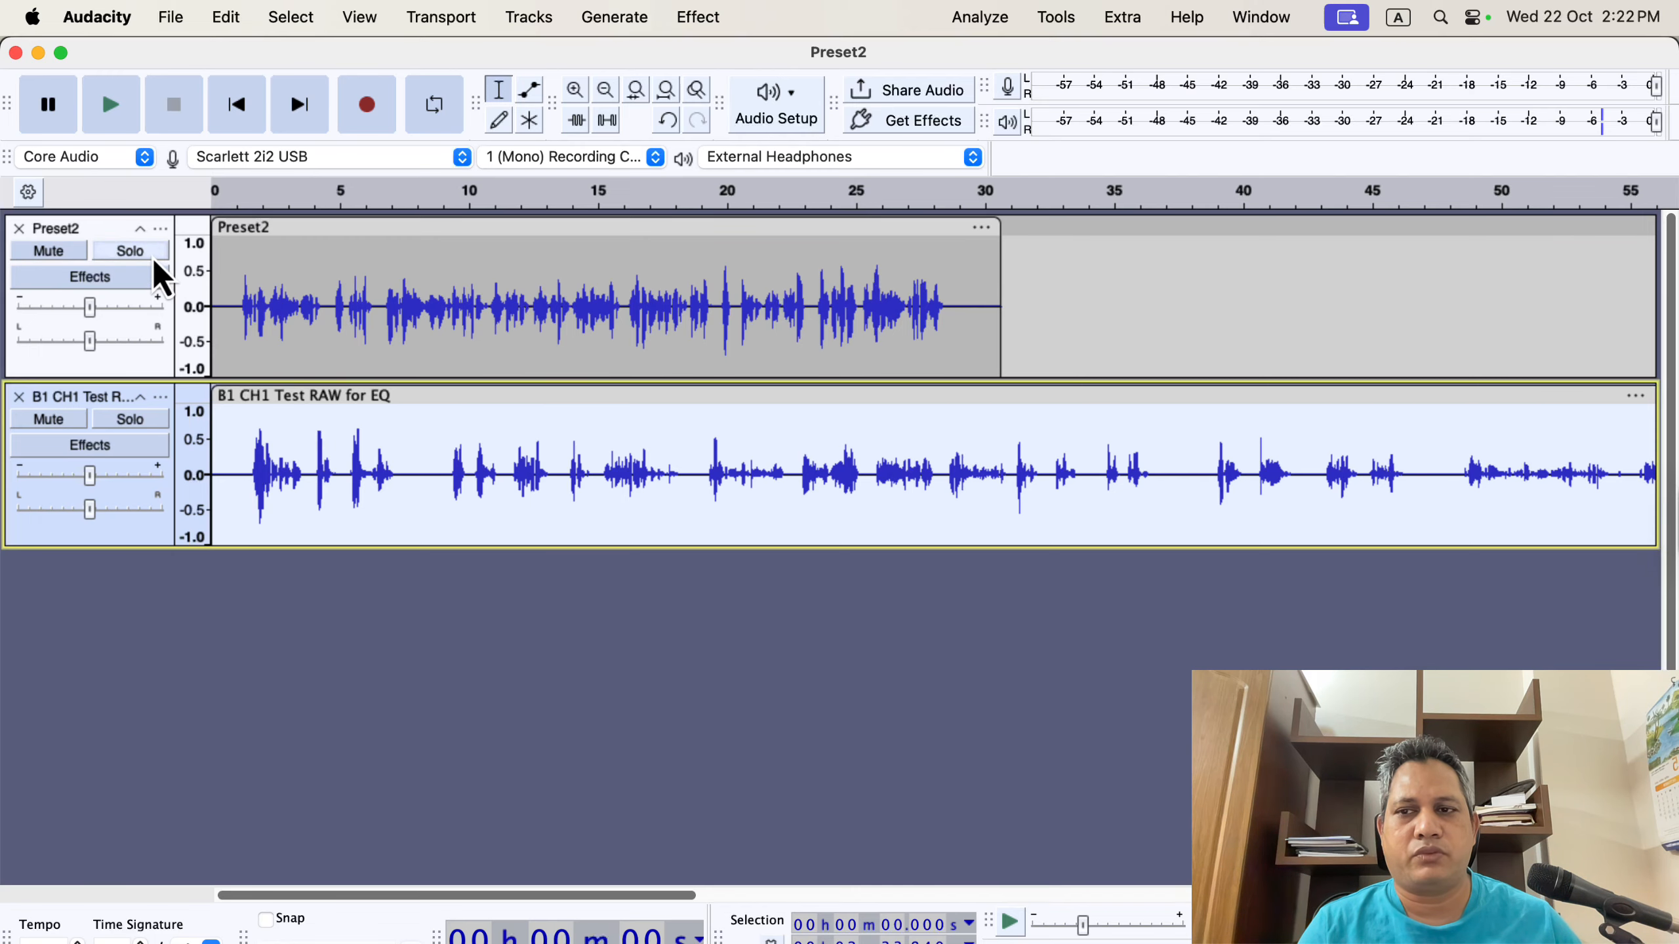
Solo the normalized Preset2 track and play its opening seconds to check the level
left_click(130, 250)
left_click(226, 275)
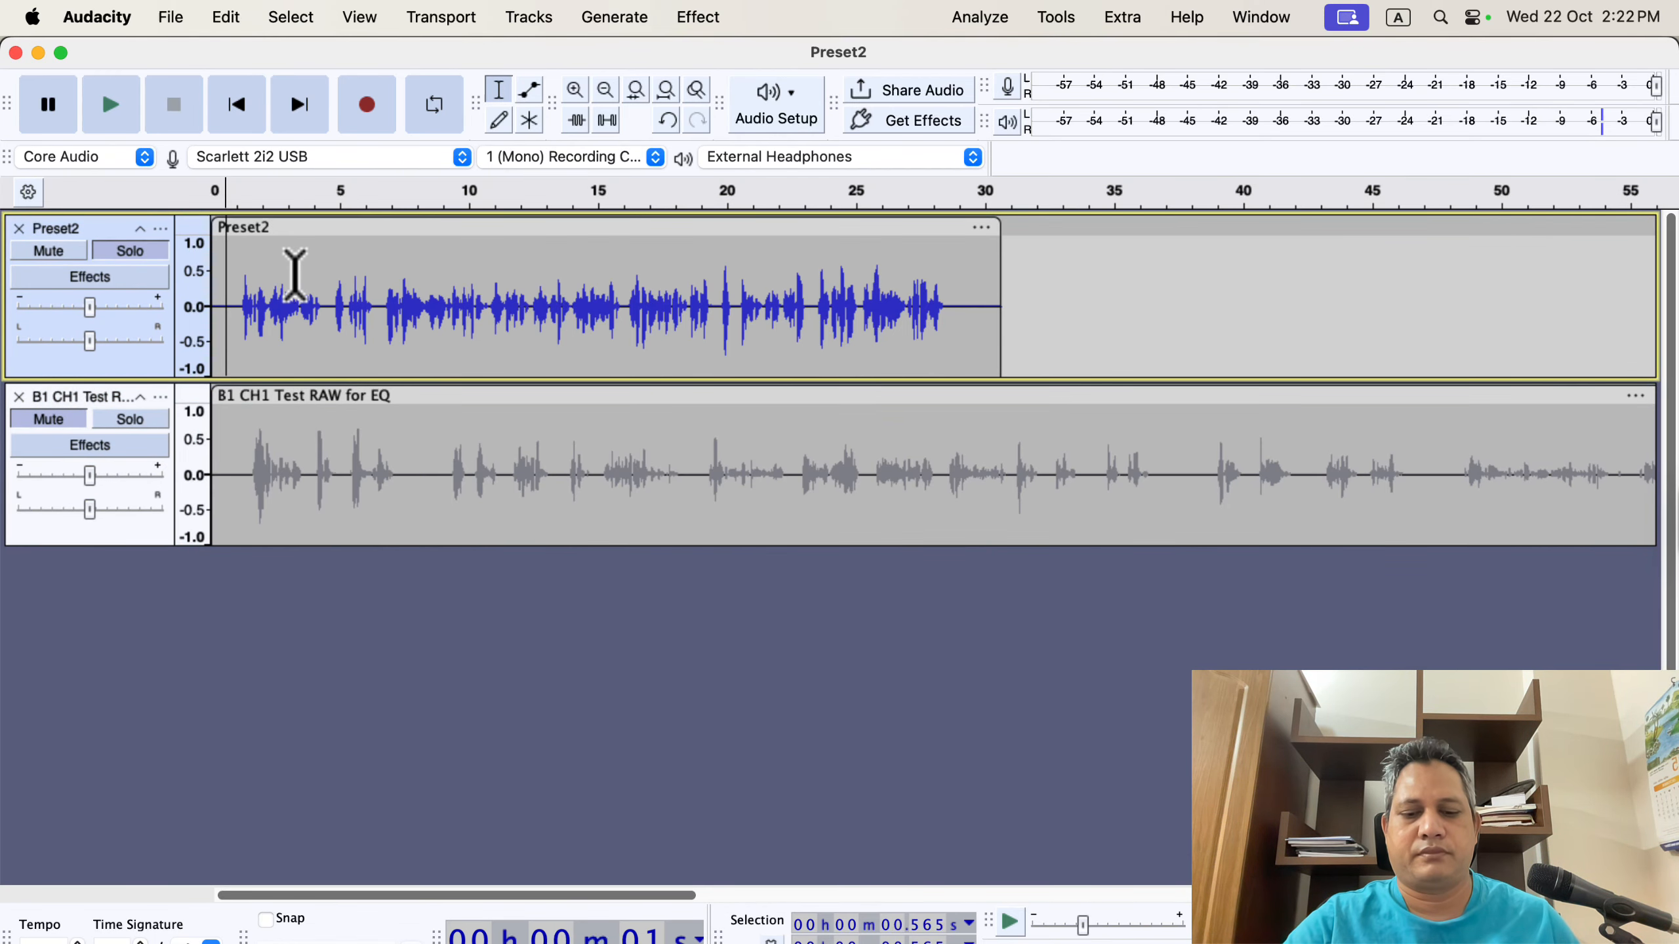
key("space")
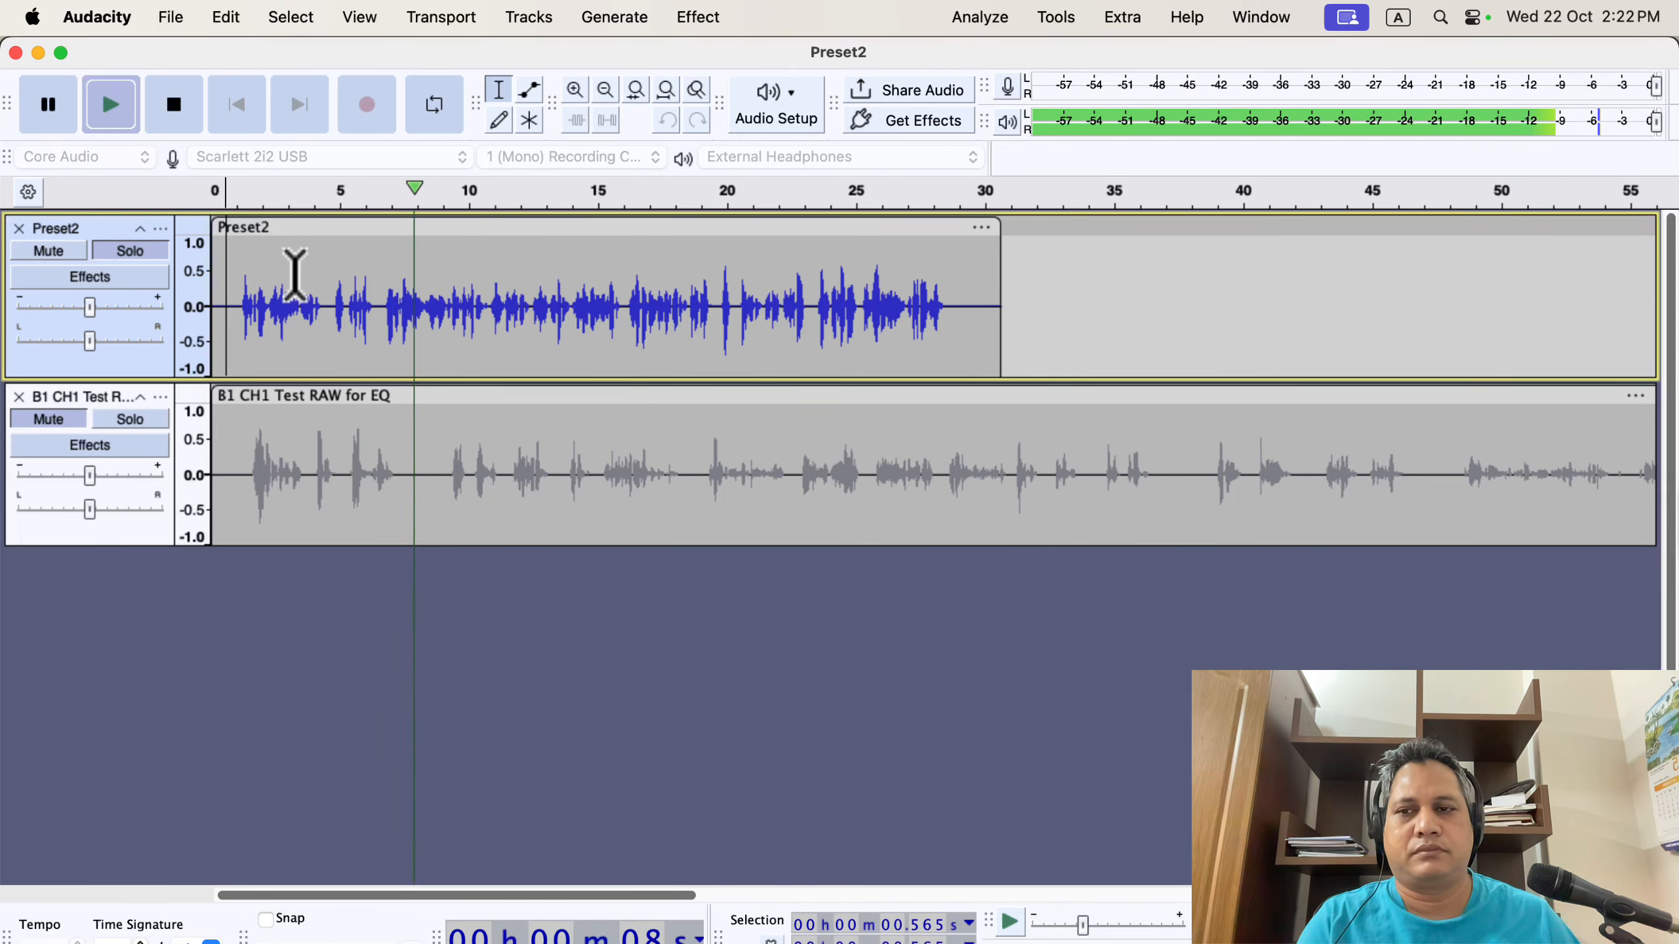
key("space")
Solo the normalized B1 CH1 Test RAW for EQ track and play it to compare its background noise with Preset2
left_click(160, 419)
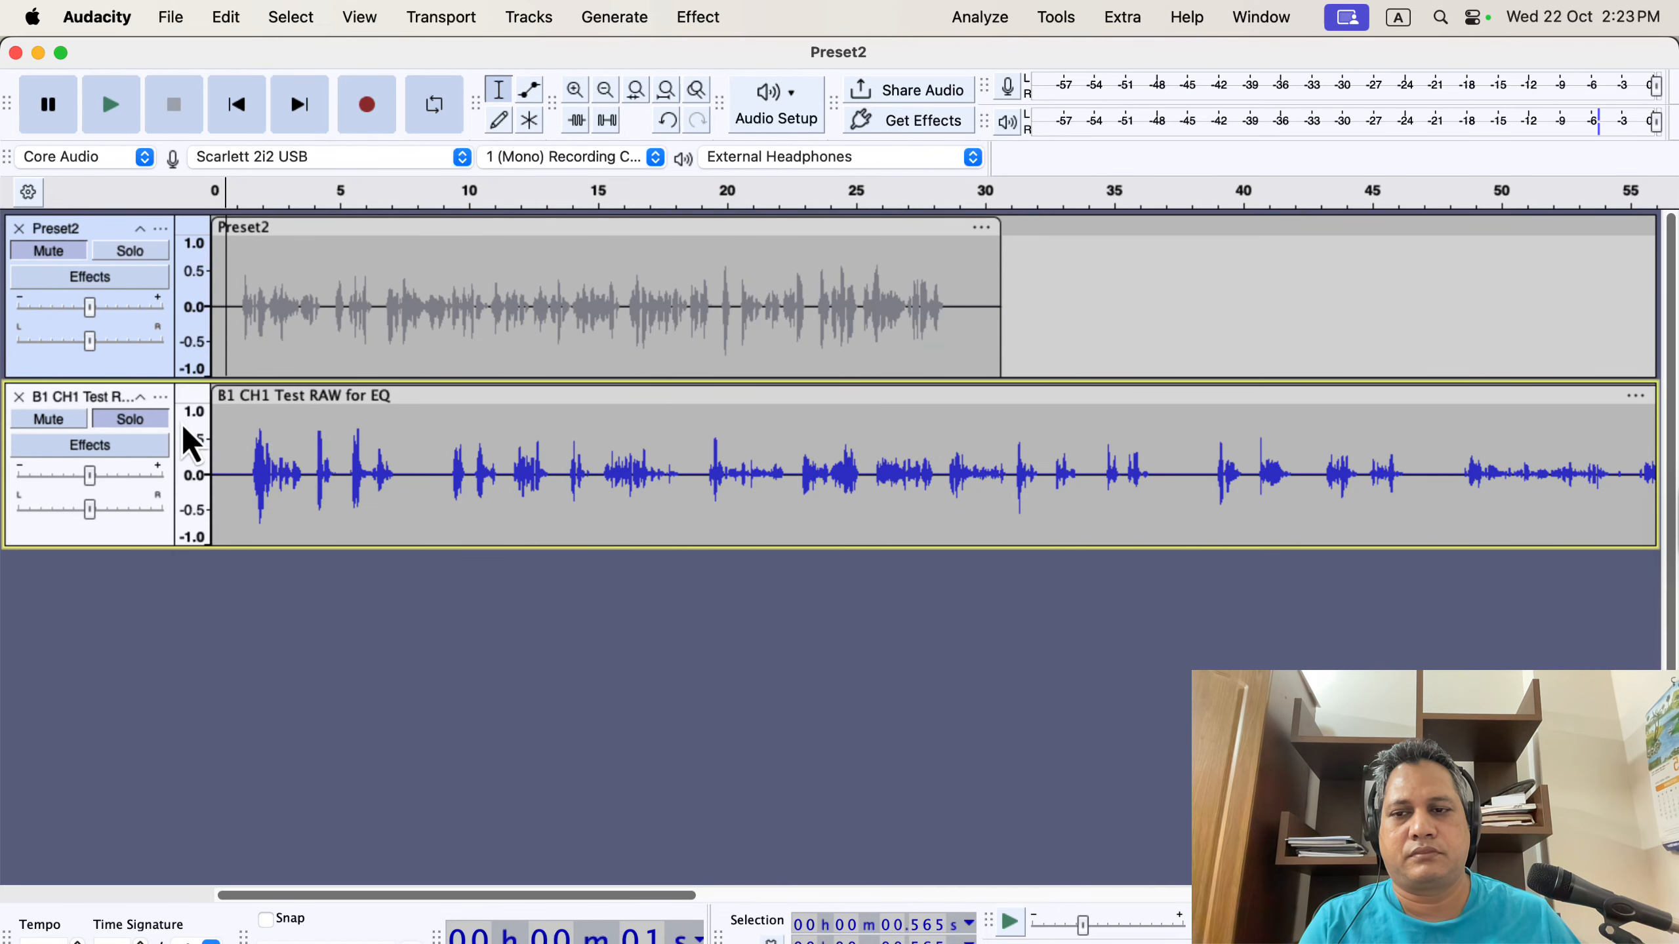
left_click(238, 427)
key("space")
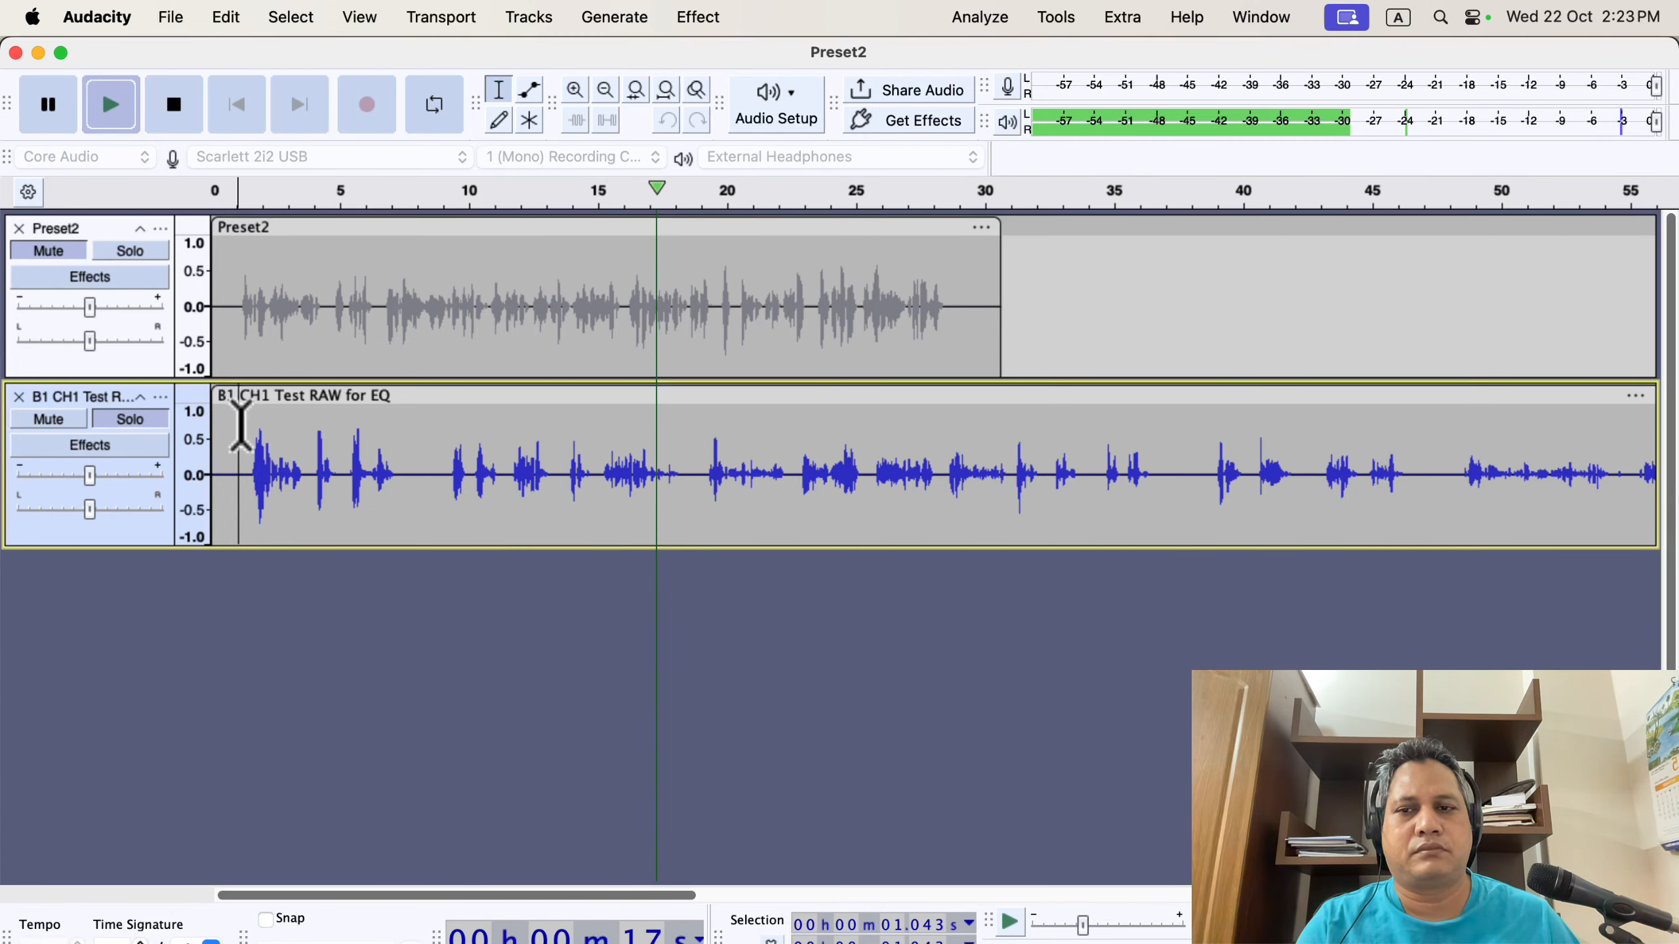
key("space")
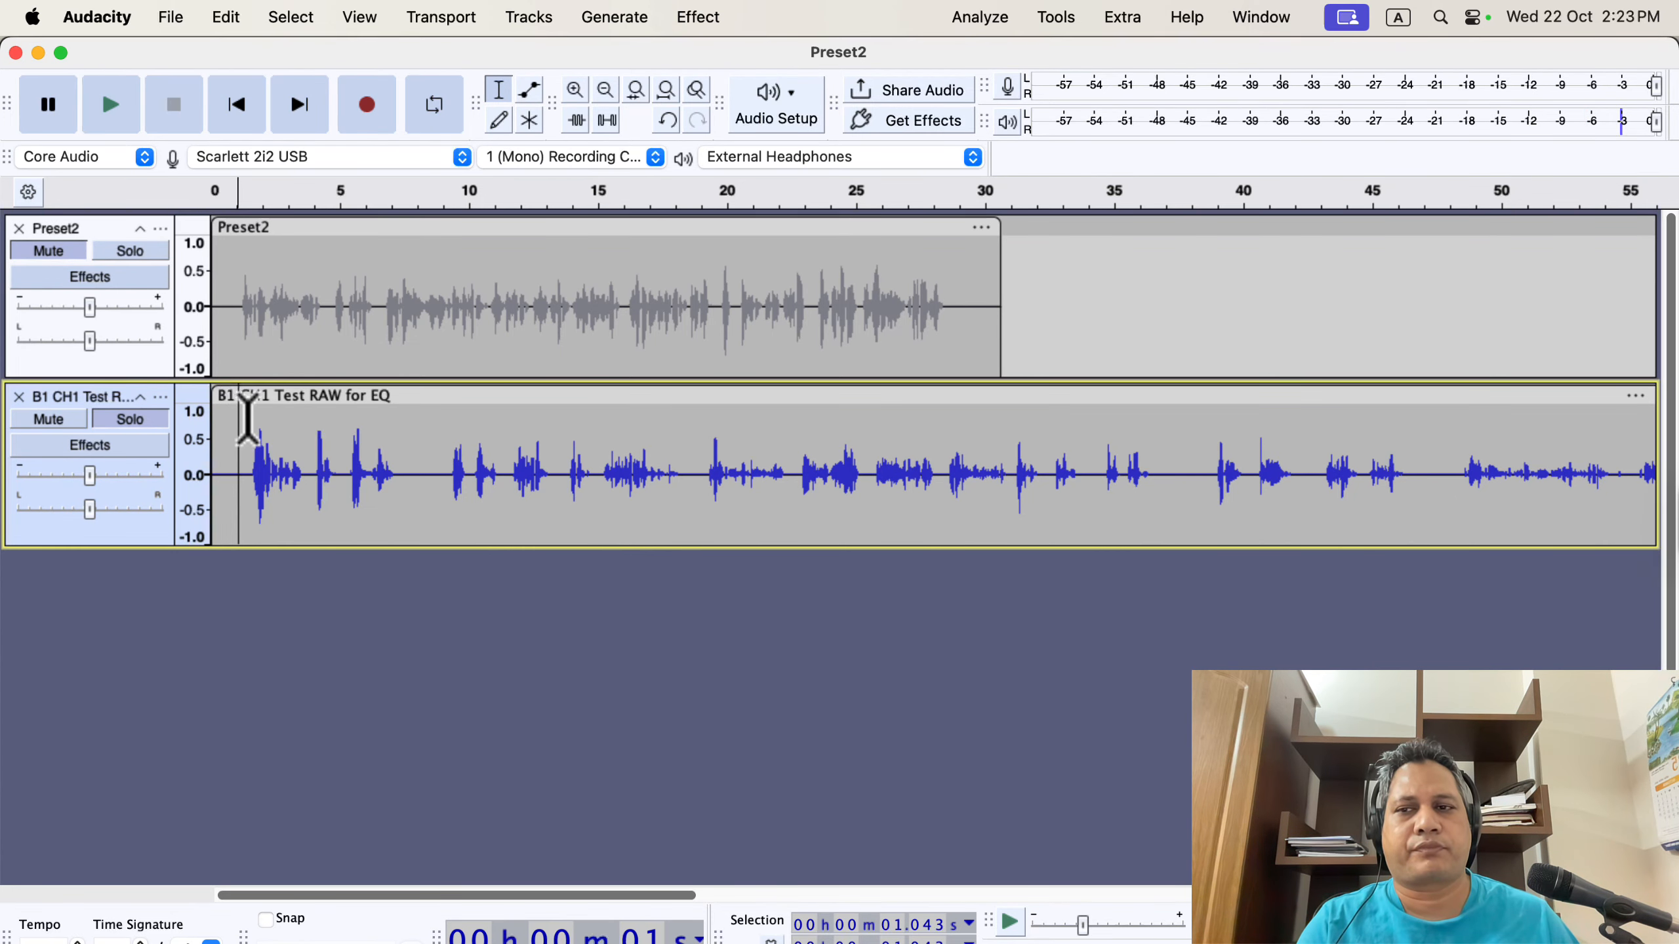
left_click(158, 253)
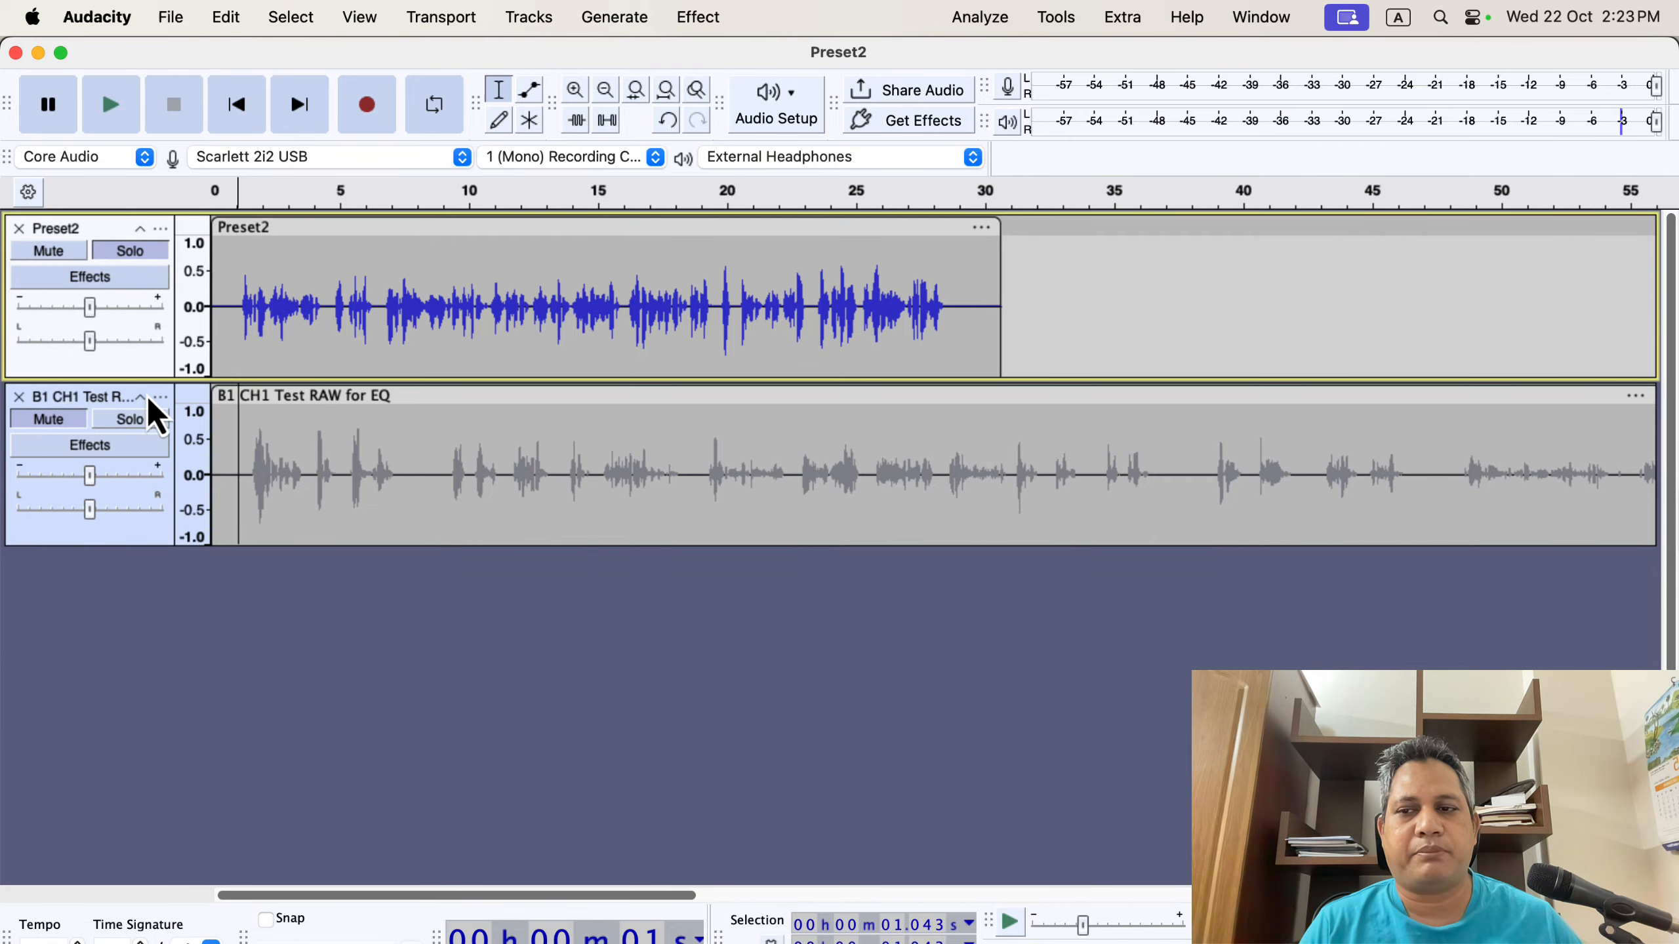
left_click(146, 421)
Switch to the guide in Chrome and read through Step 2 on noise reduction up to the Step 3 heading
key("super+Tab")
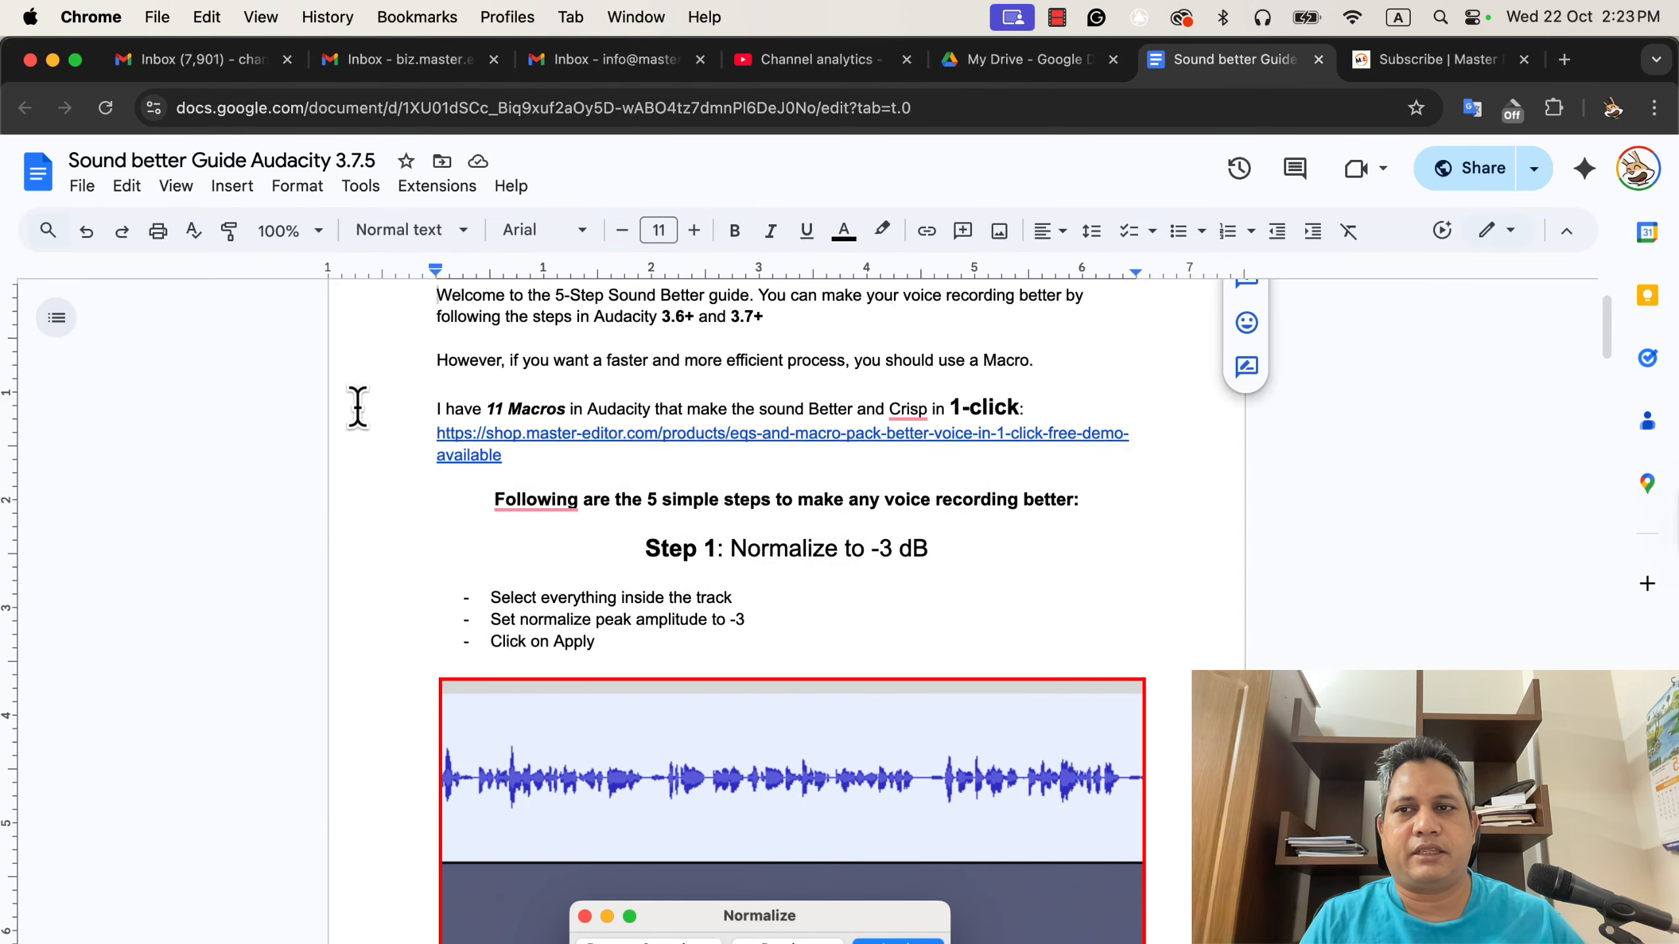
scroll(393, 413, "down", 2)
scroll(393, 413, "down", 10)
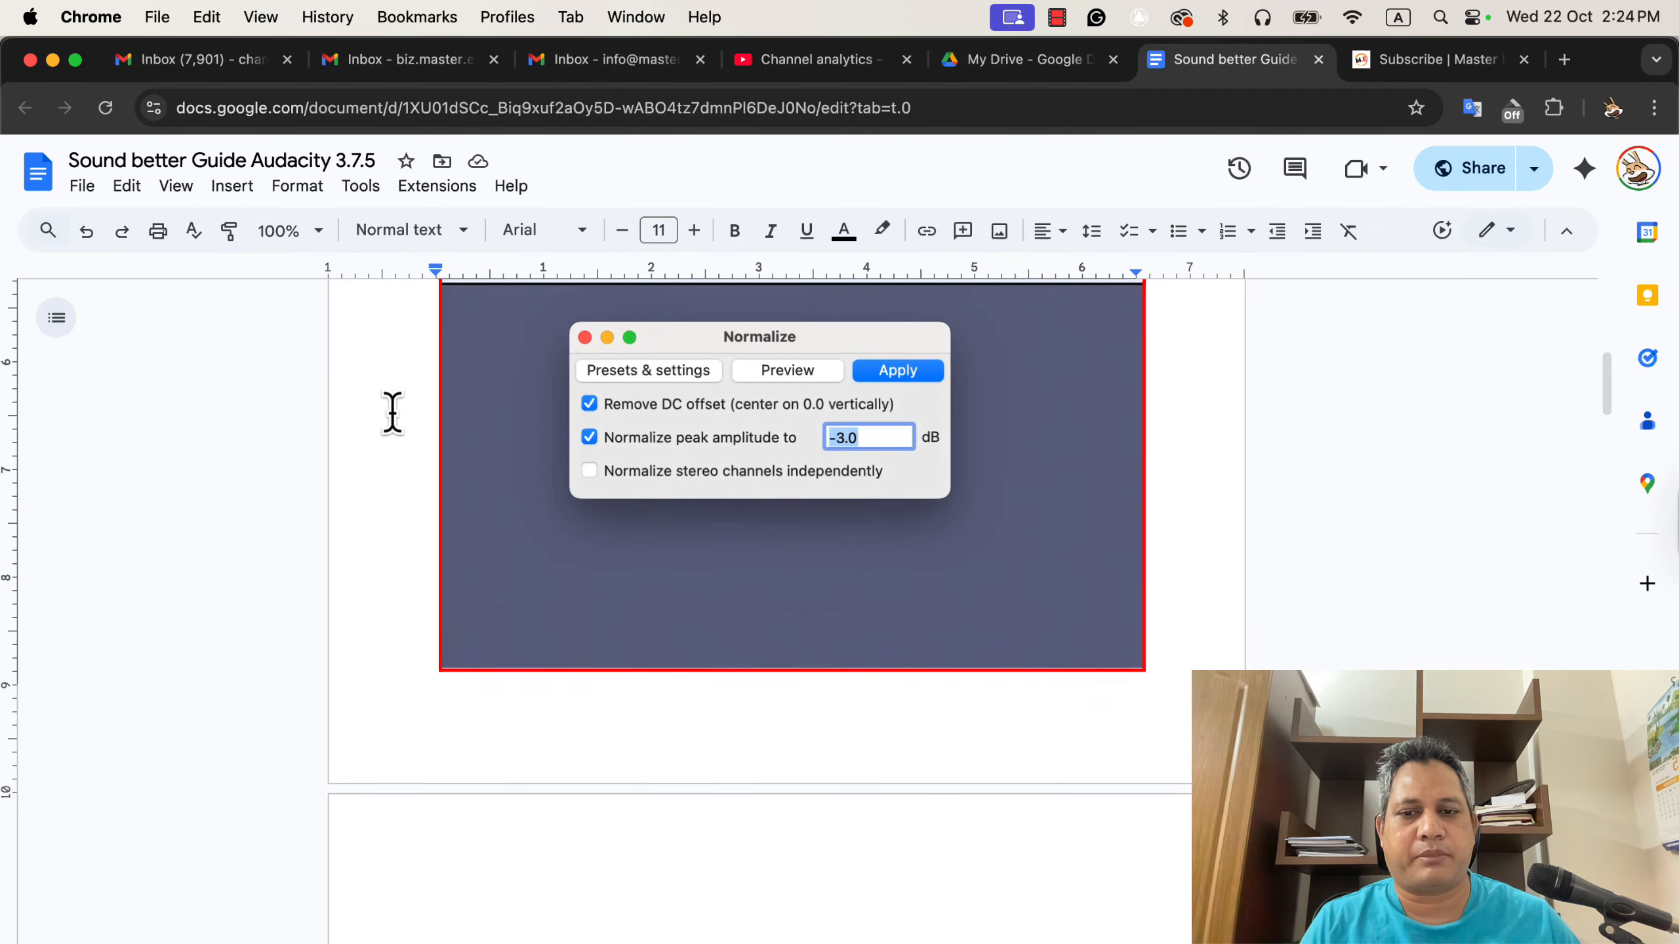
scroll(392, 413, "down", 5)
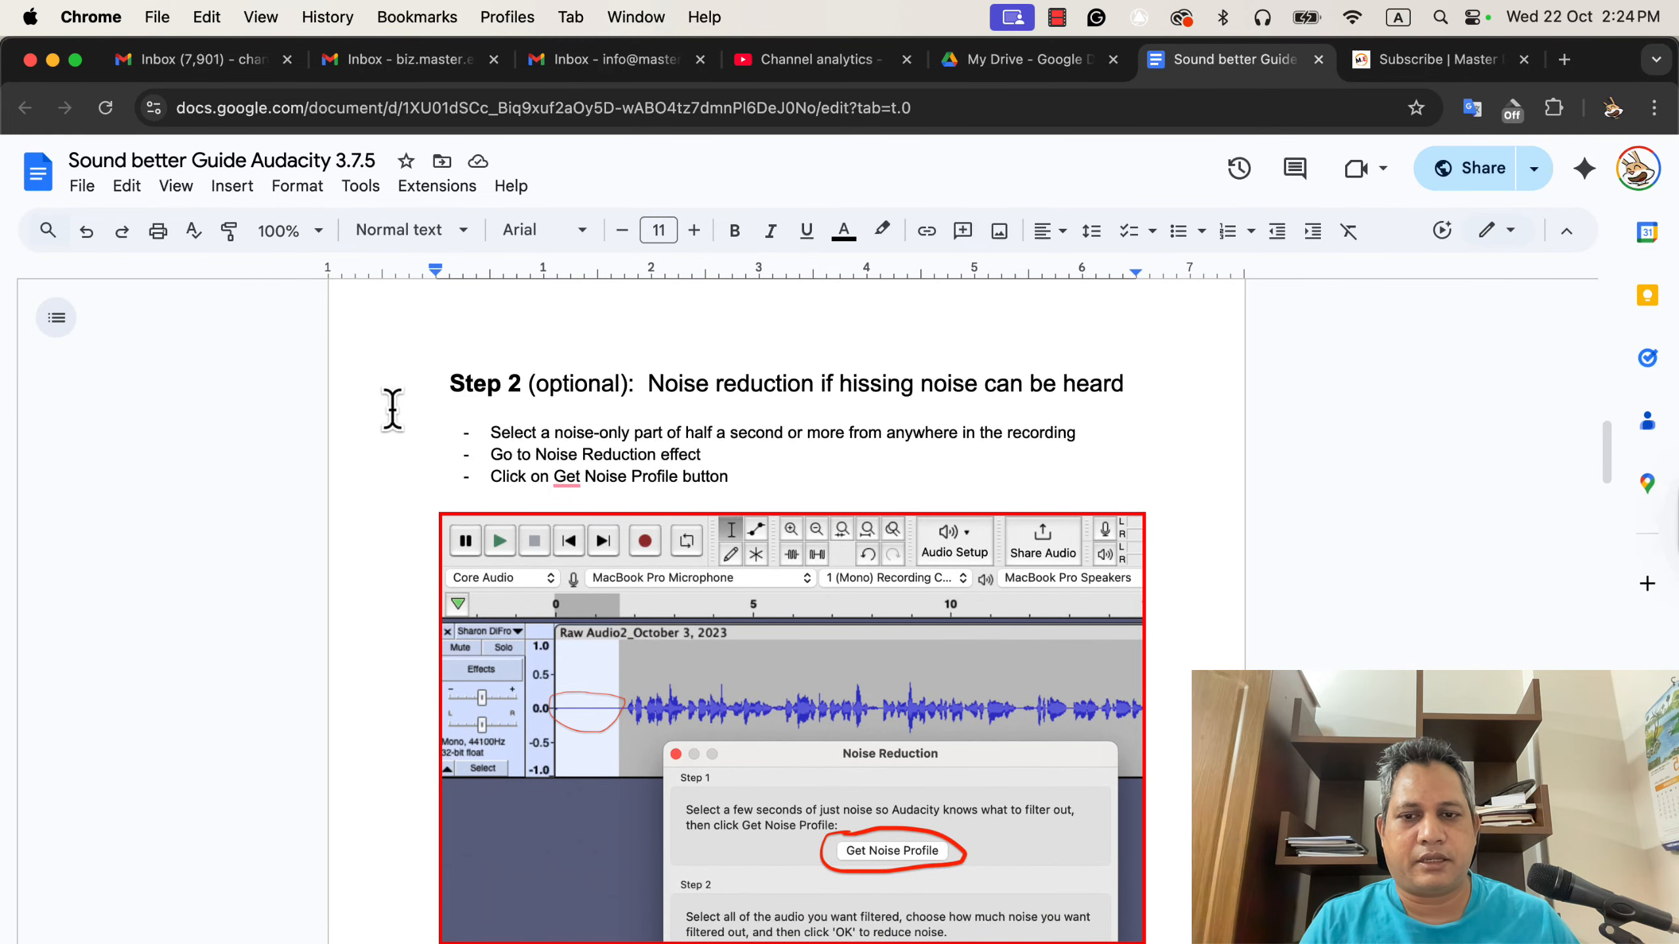
scroll(393, 414, "down", 12)
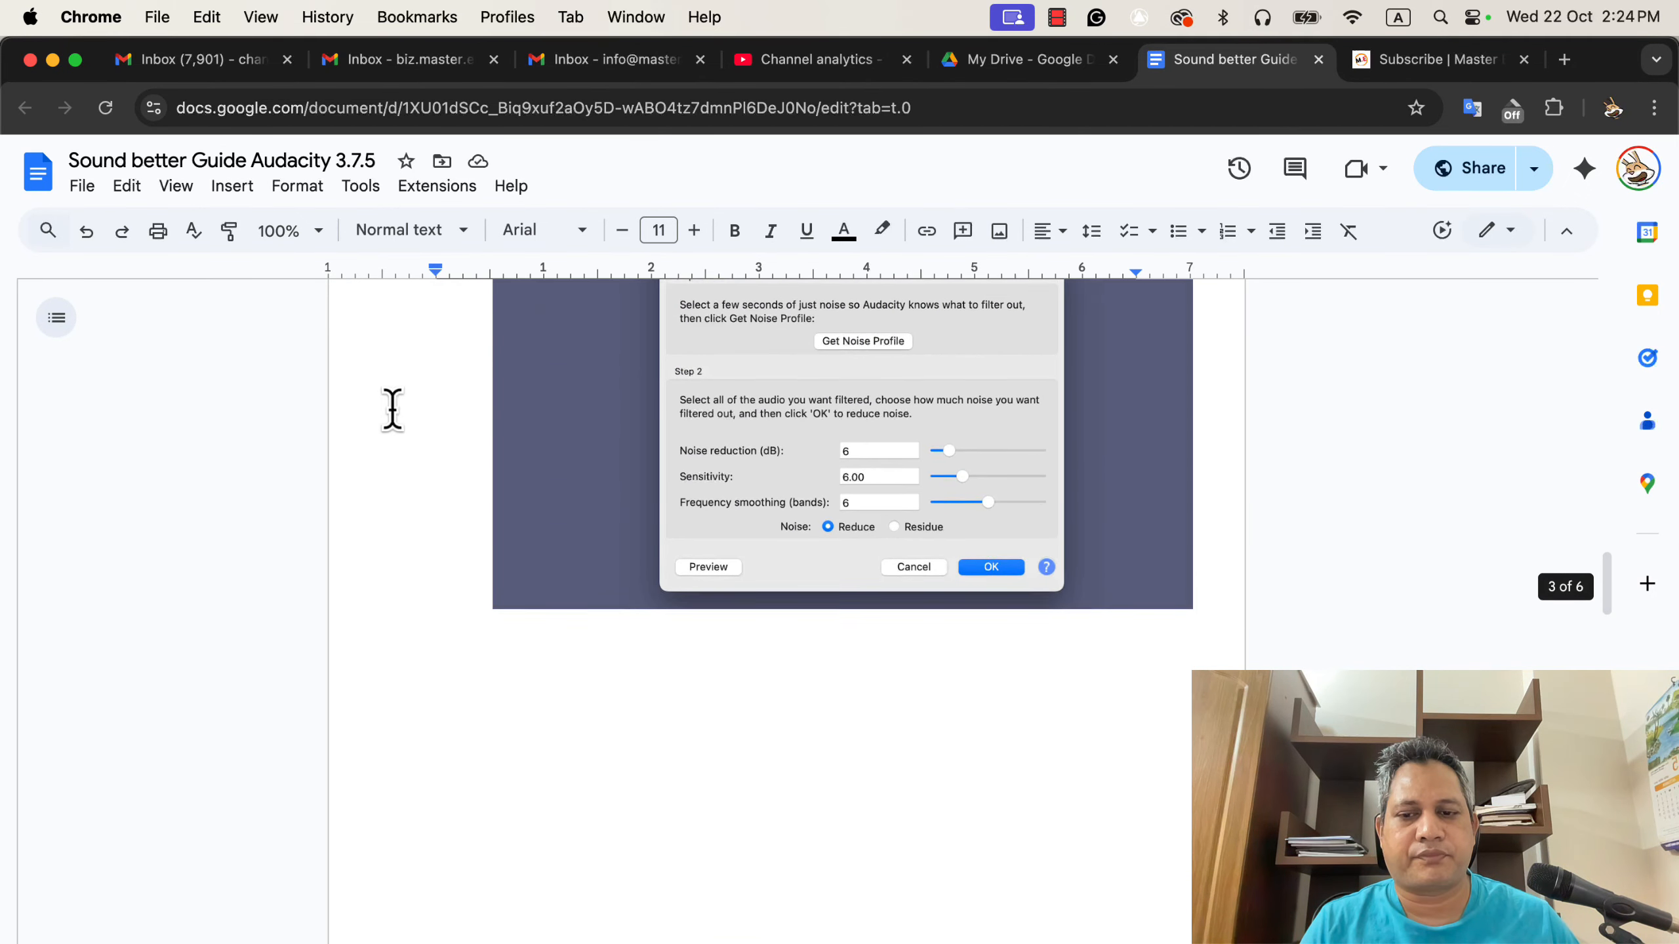
scroll(393, 413, "down", 15)
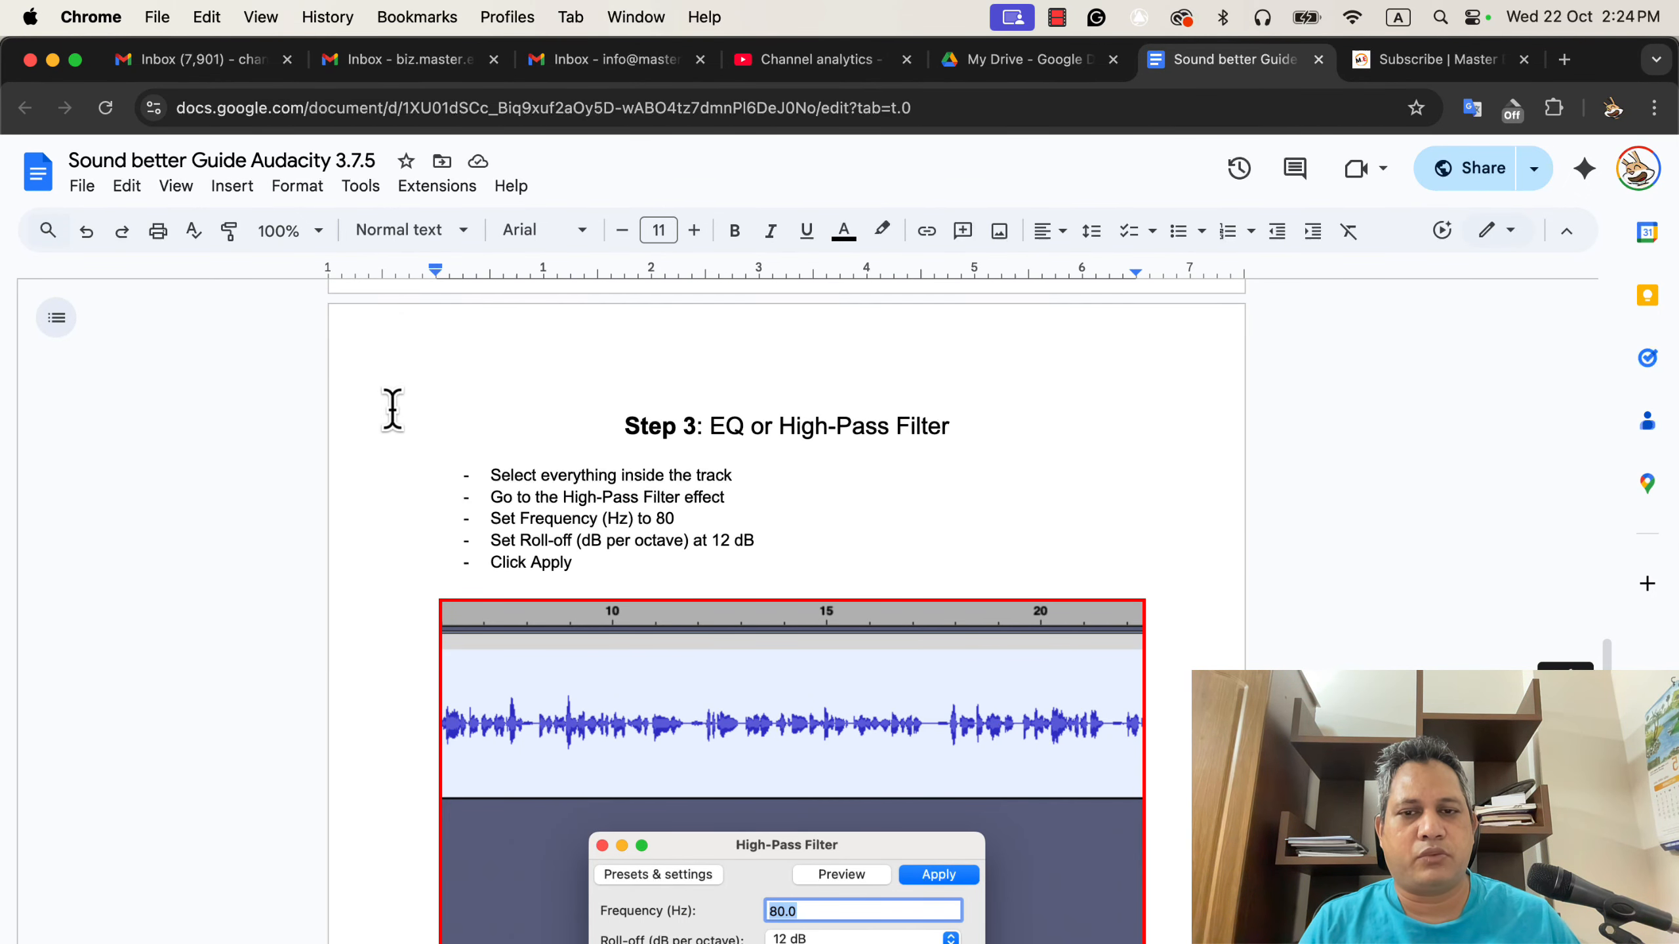
Back in Audacity, solo Preset2 and capture a Noise Reduction profile from the silent first second or so of the clip
key("super+Tab")
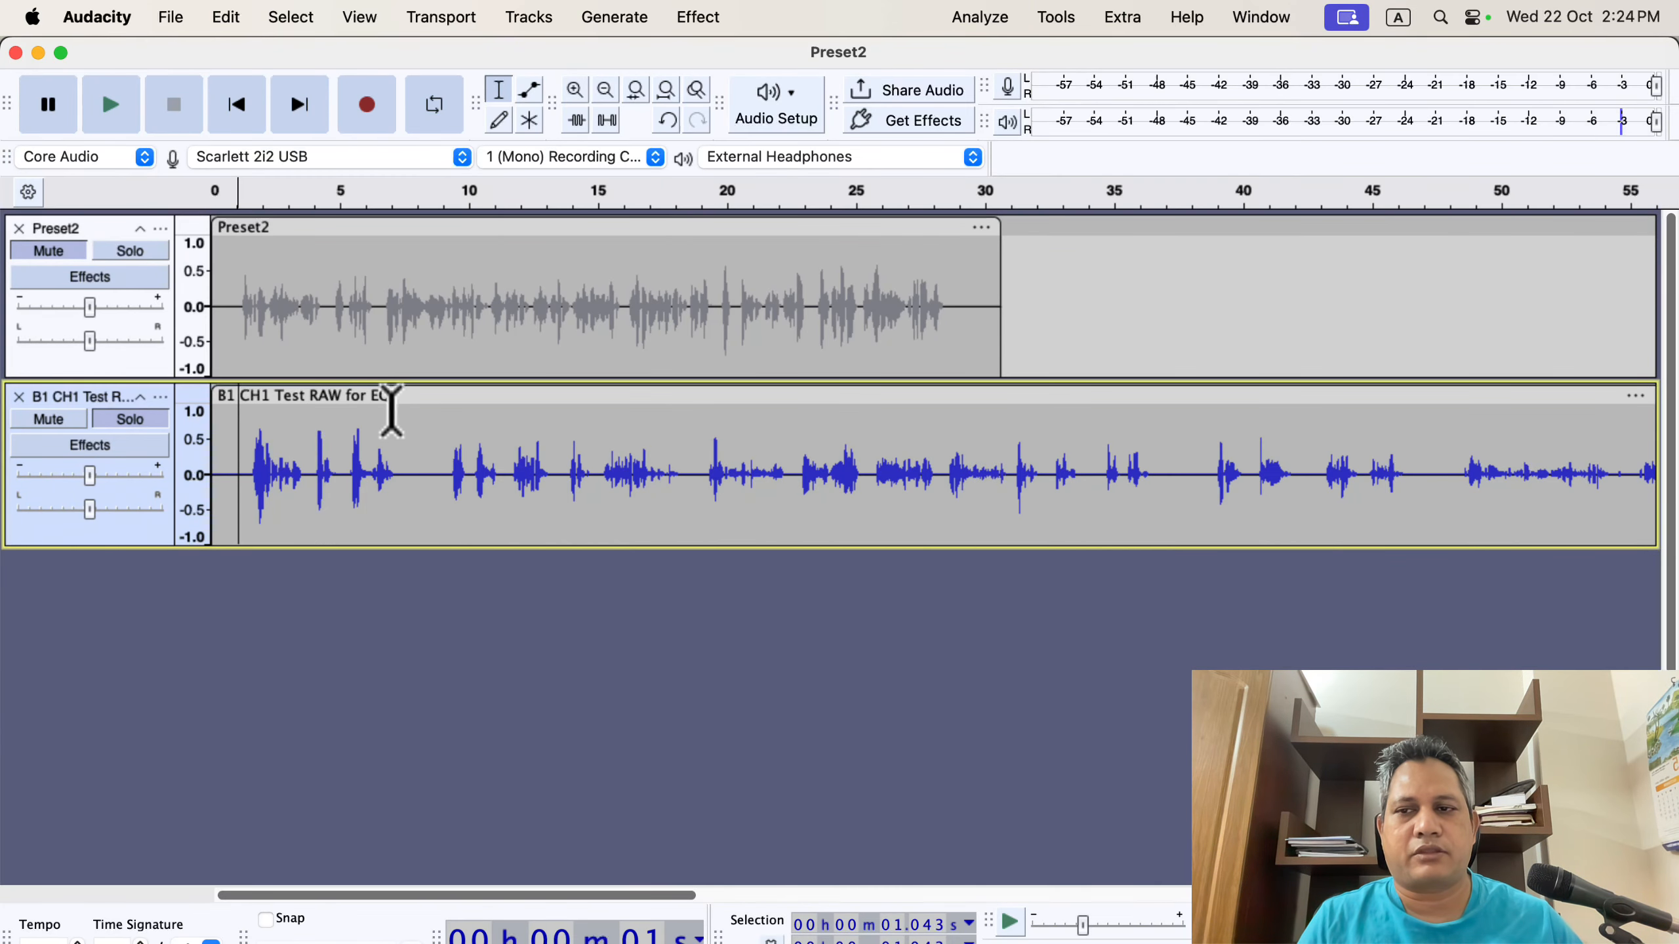
left_click(131, 252)
left_click_drag(235, 298, 213, 299)
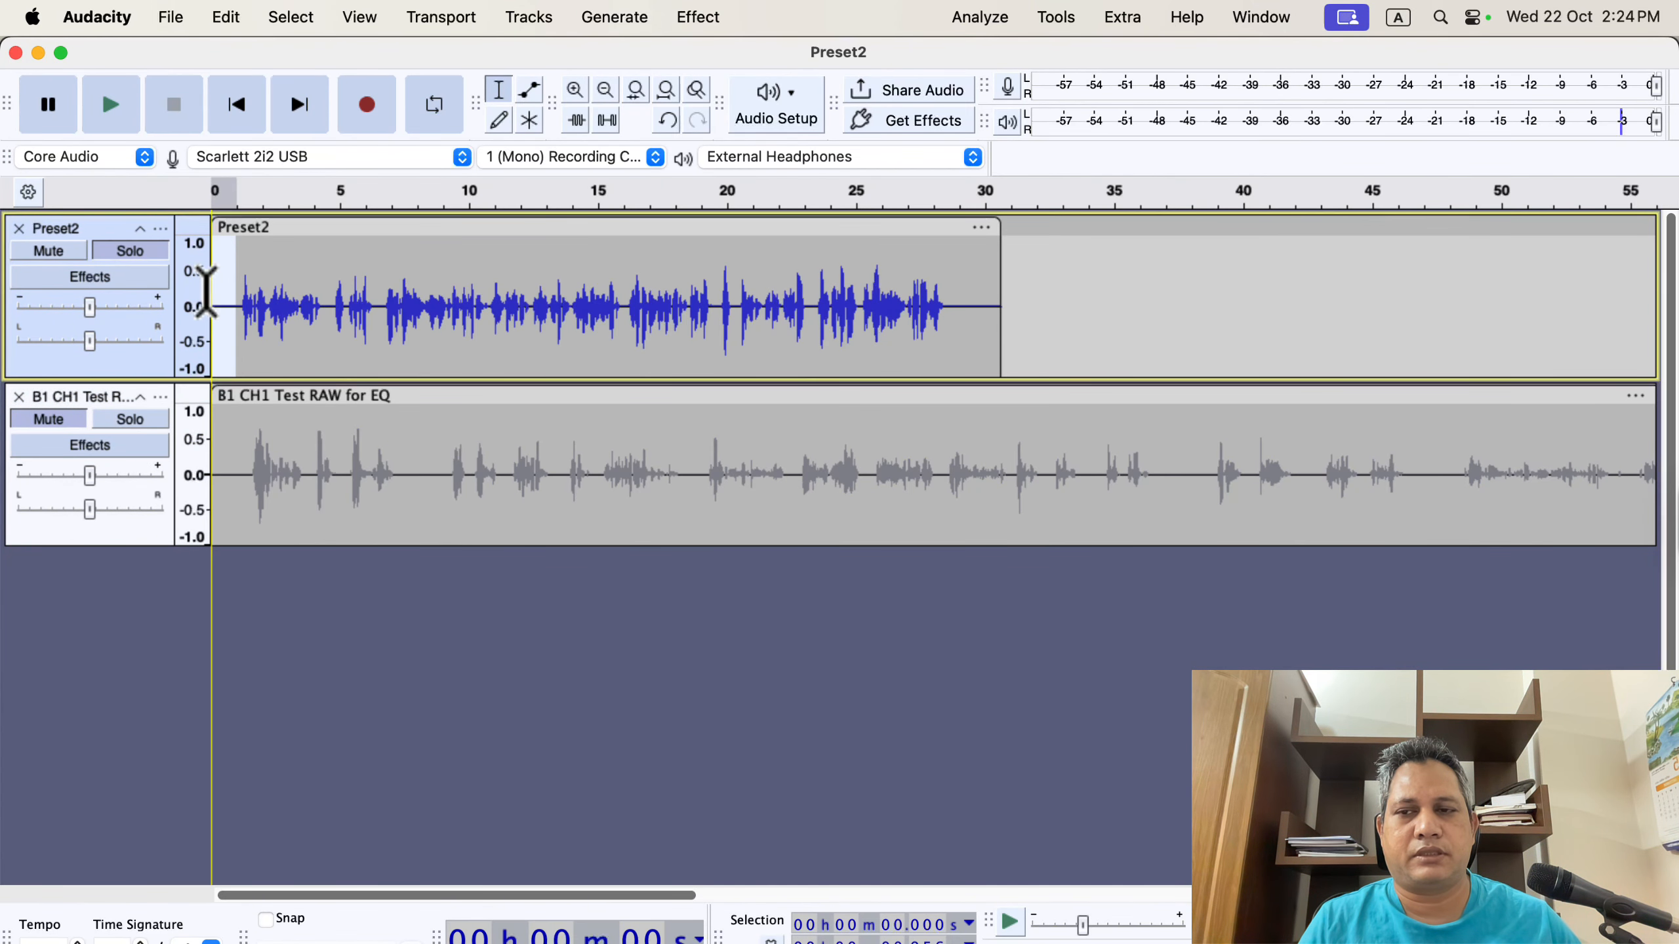
left_click(705, 20)
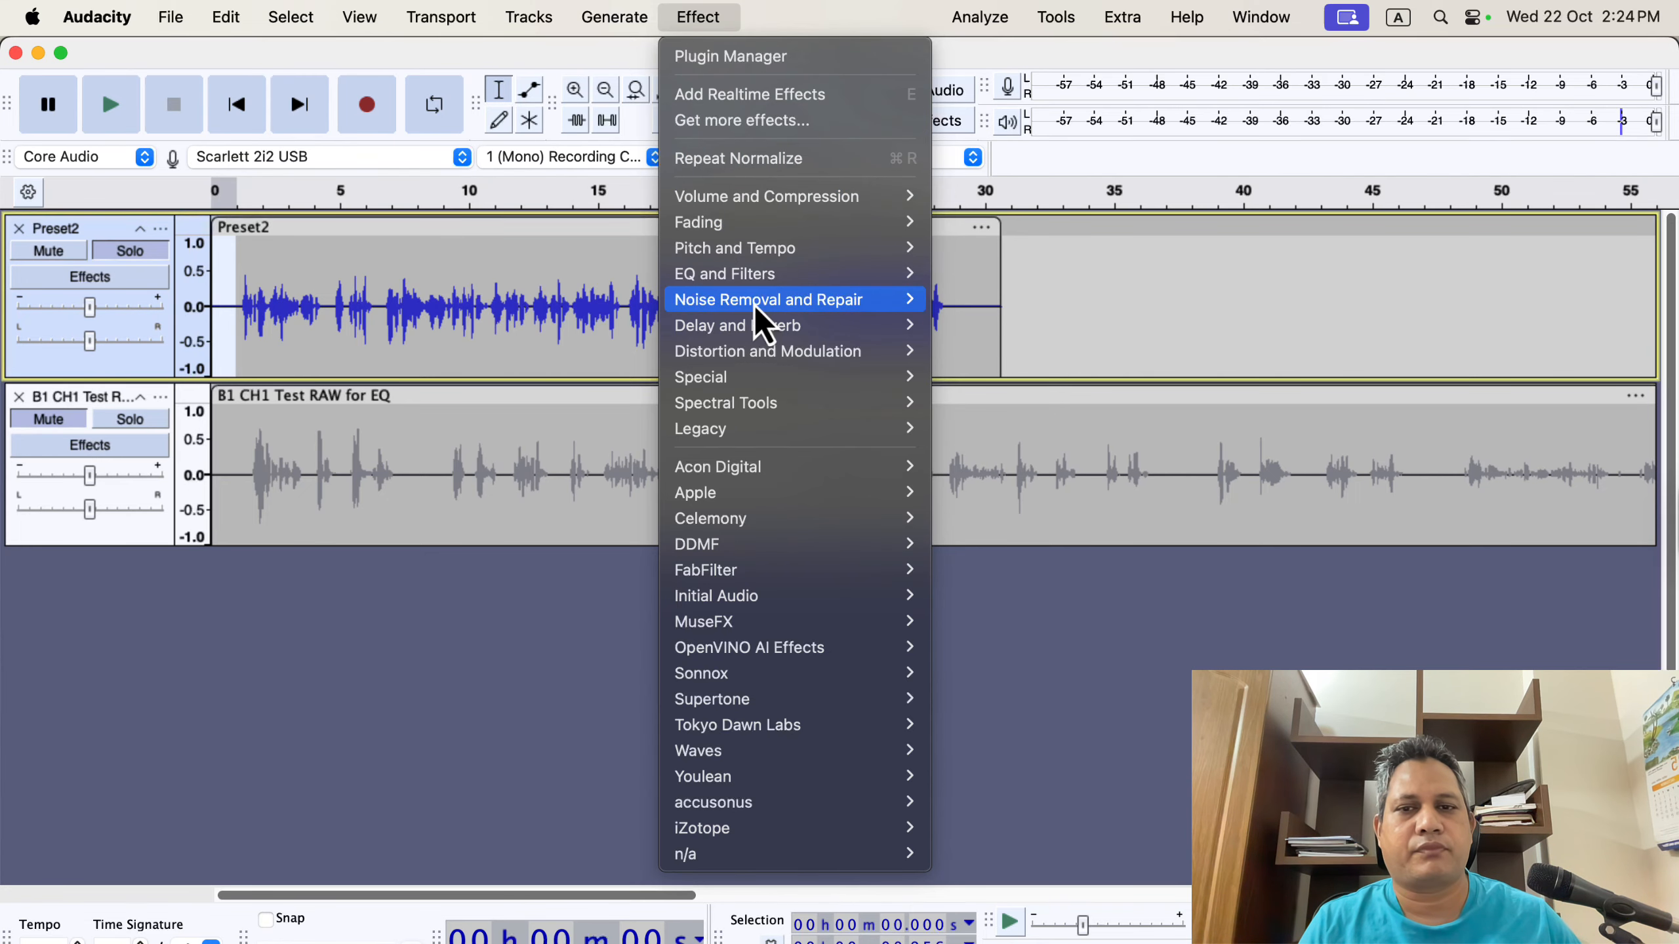
mouse_move(753, 301)
left_click(1024, 376)
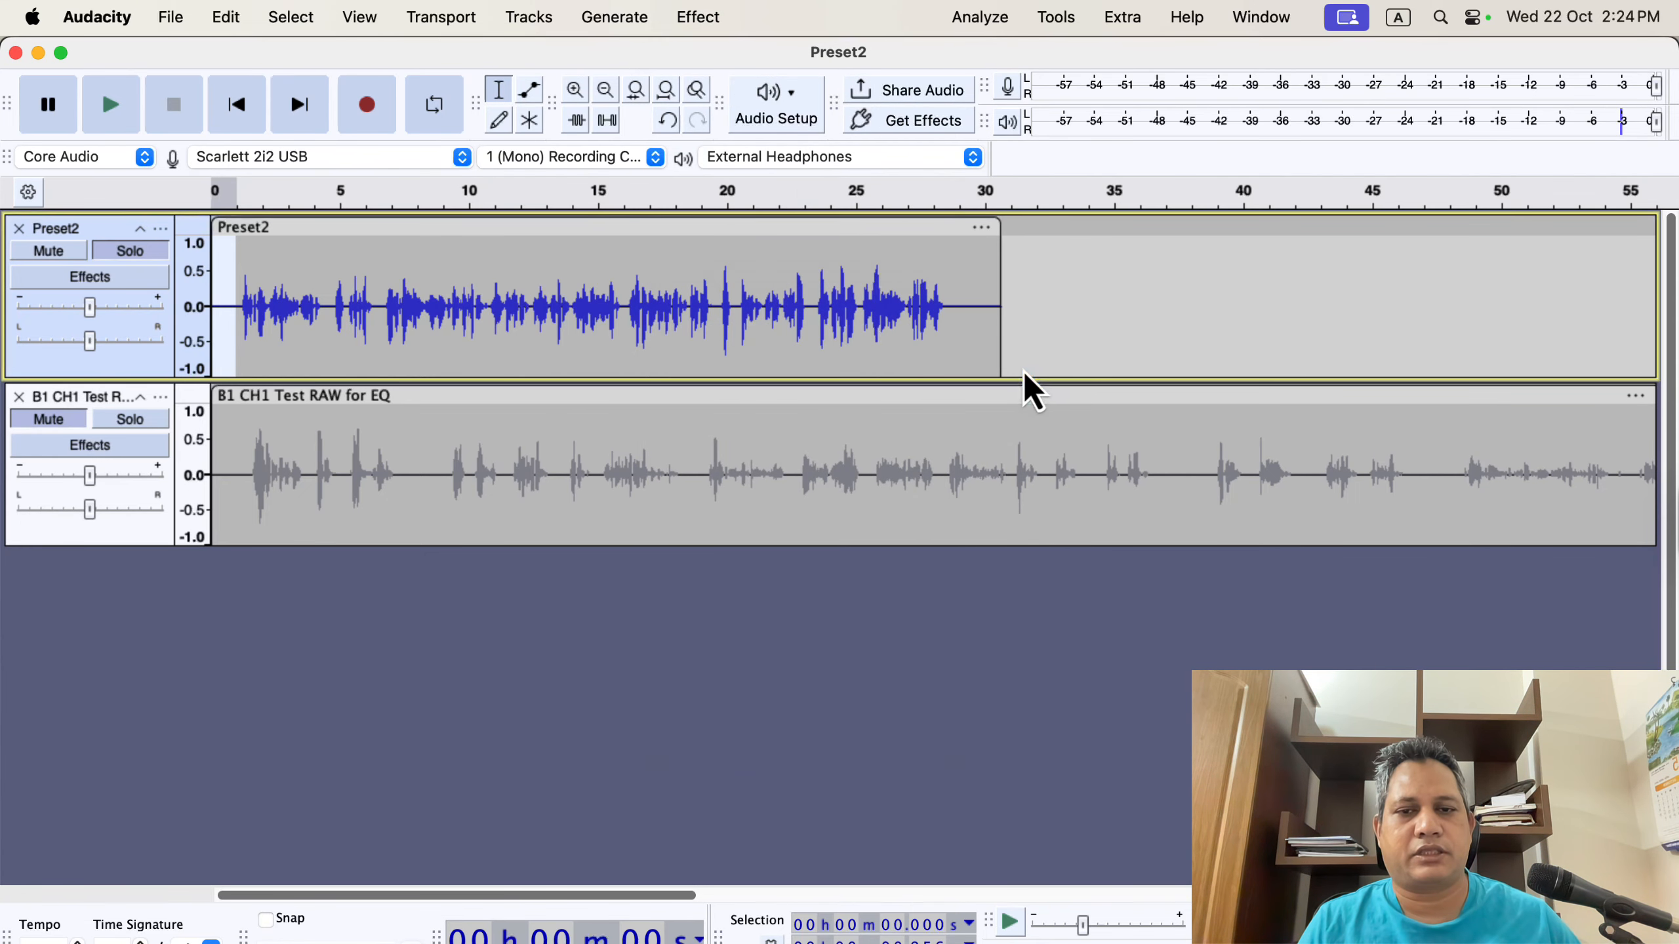
left_click(860, 409)
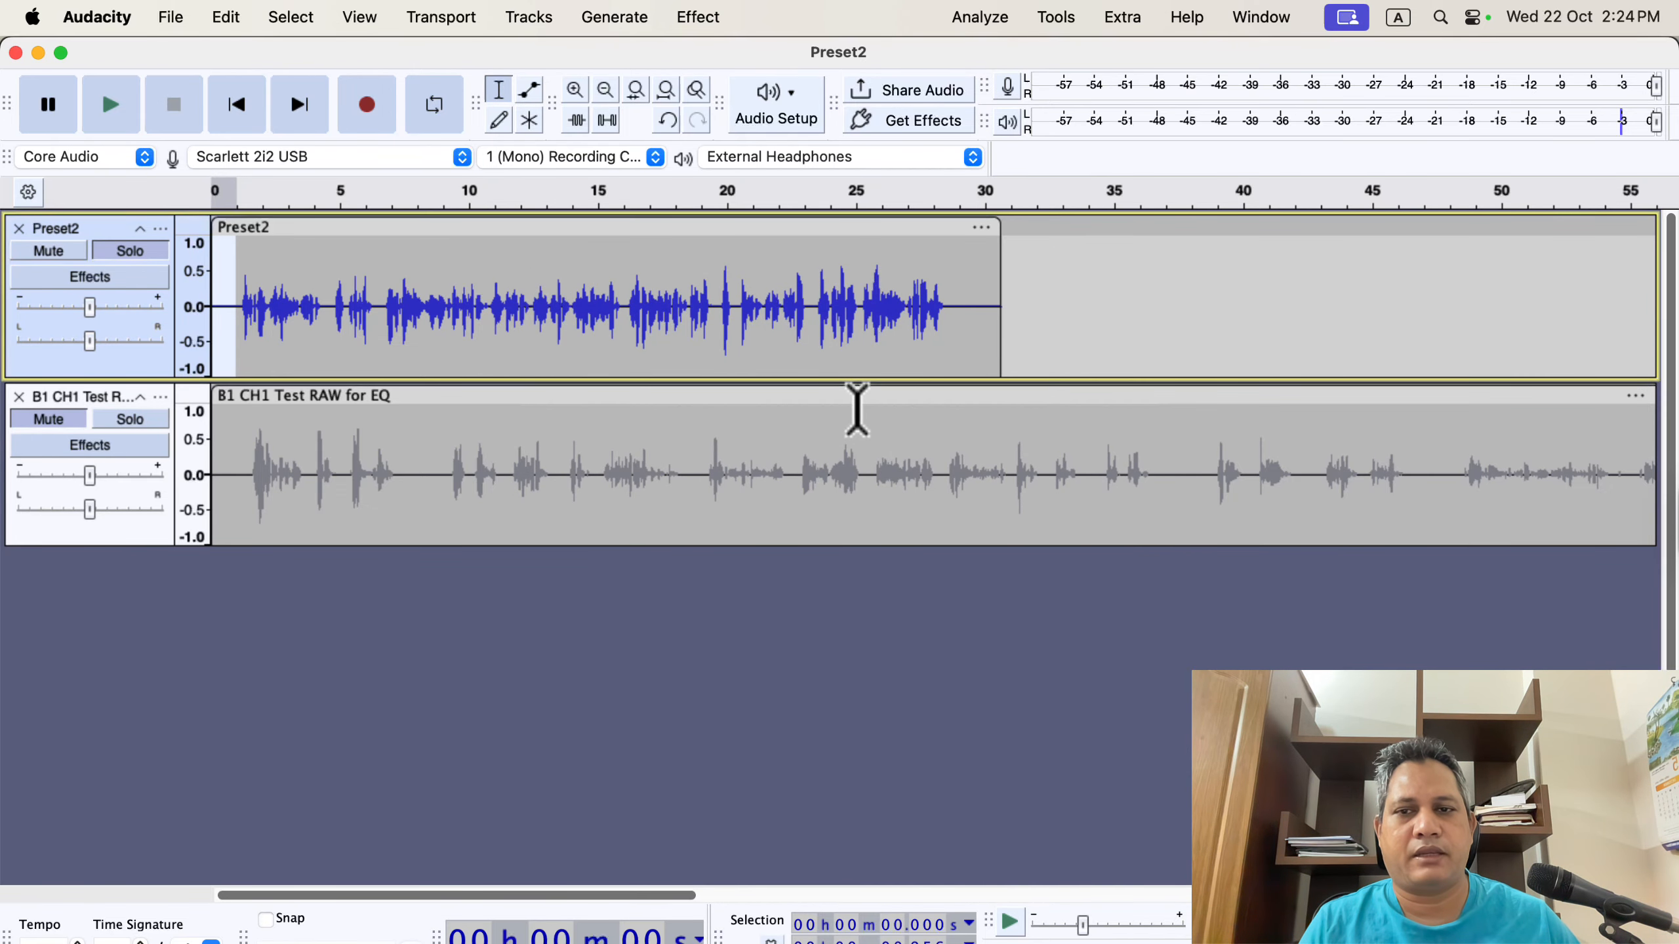
Apply Noise Reduction to the whole Preset2 clip at 9 dB, sensitivity 6.00 and 6 frequency smoothing bands
double_click(642, 319)
left_click(695, 17)
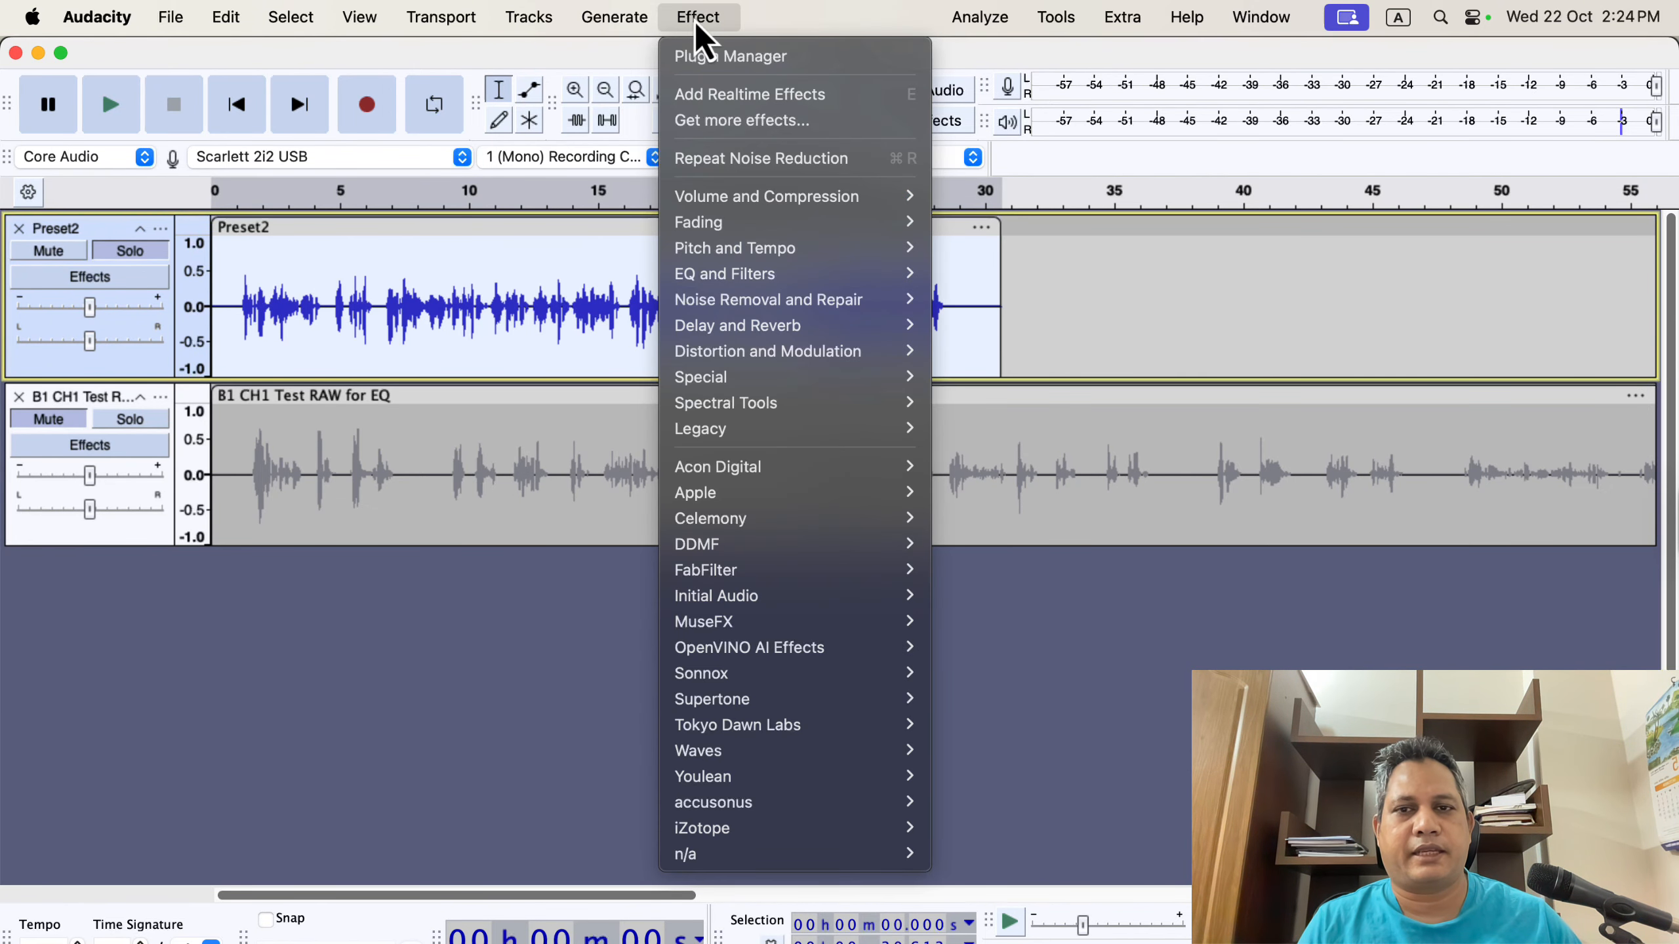
mouse_move(849, 306)
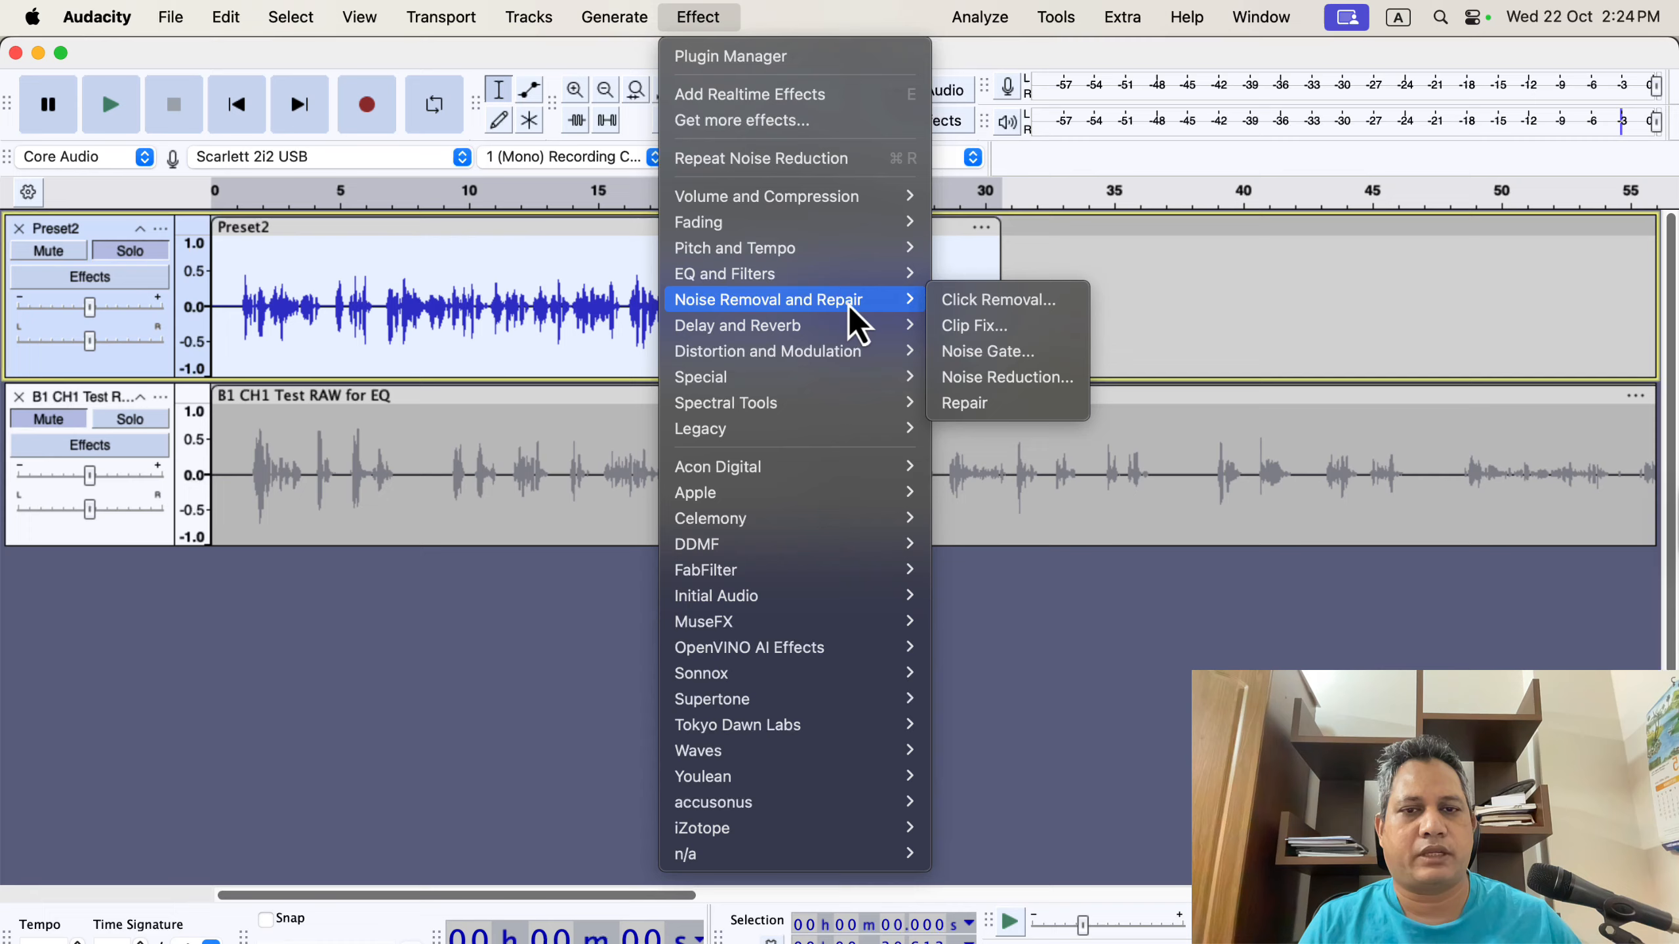
left_click(1006, 380)
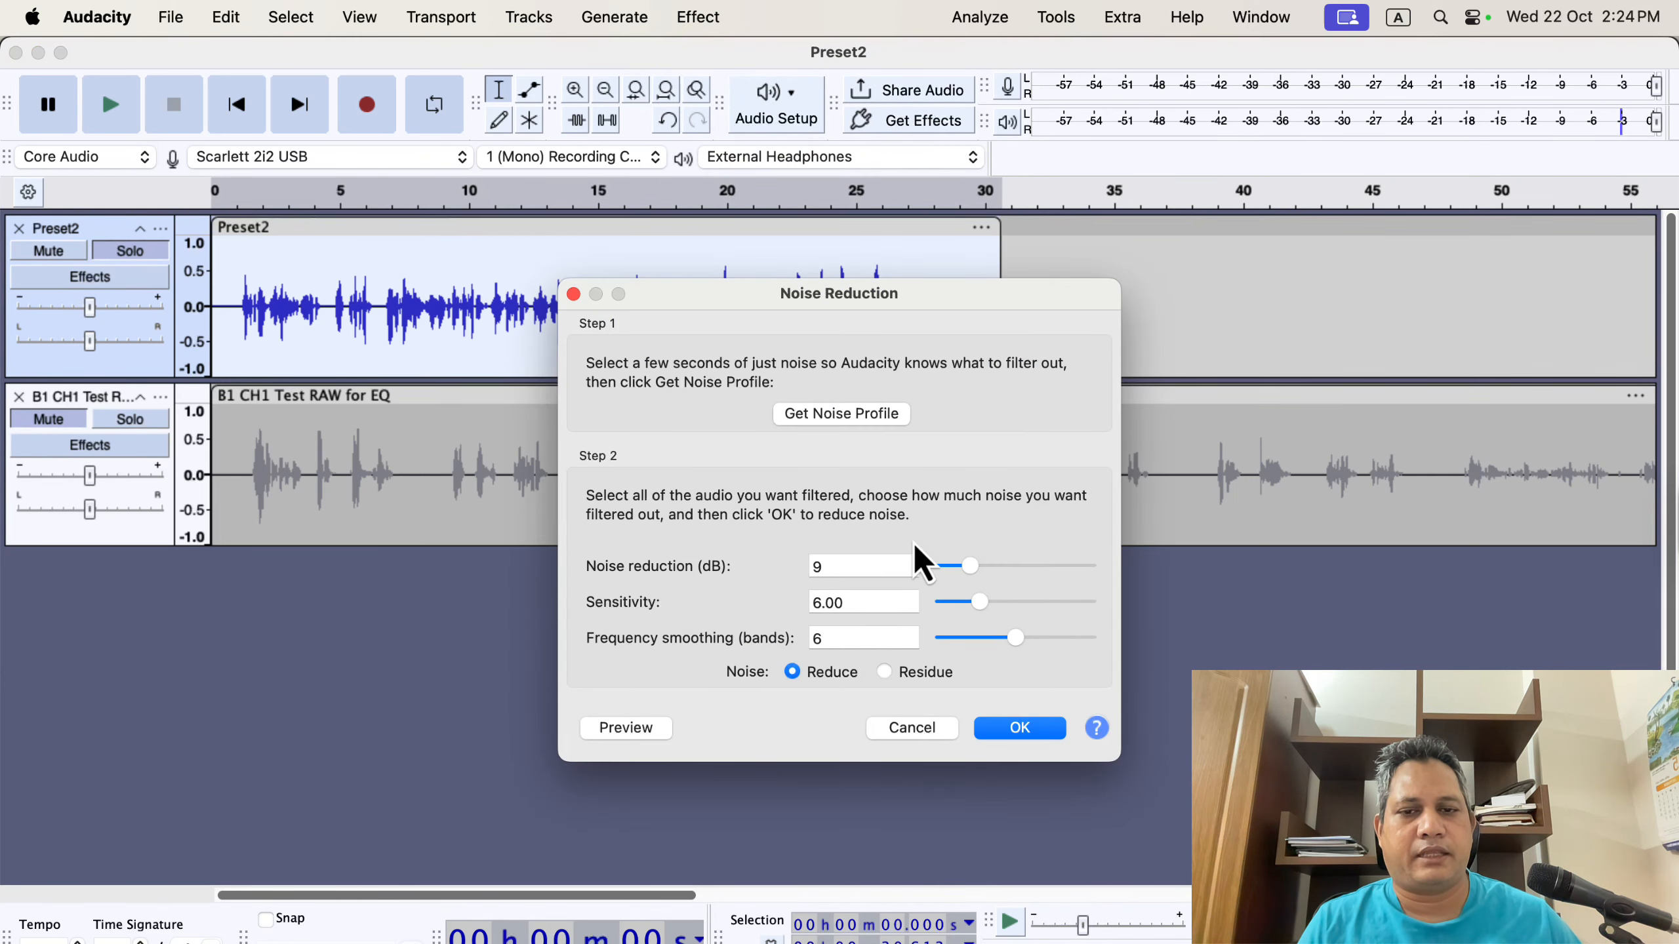
left_click(1000, 727)
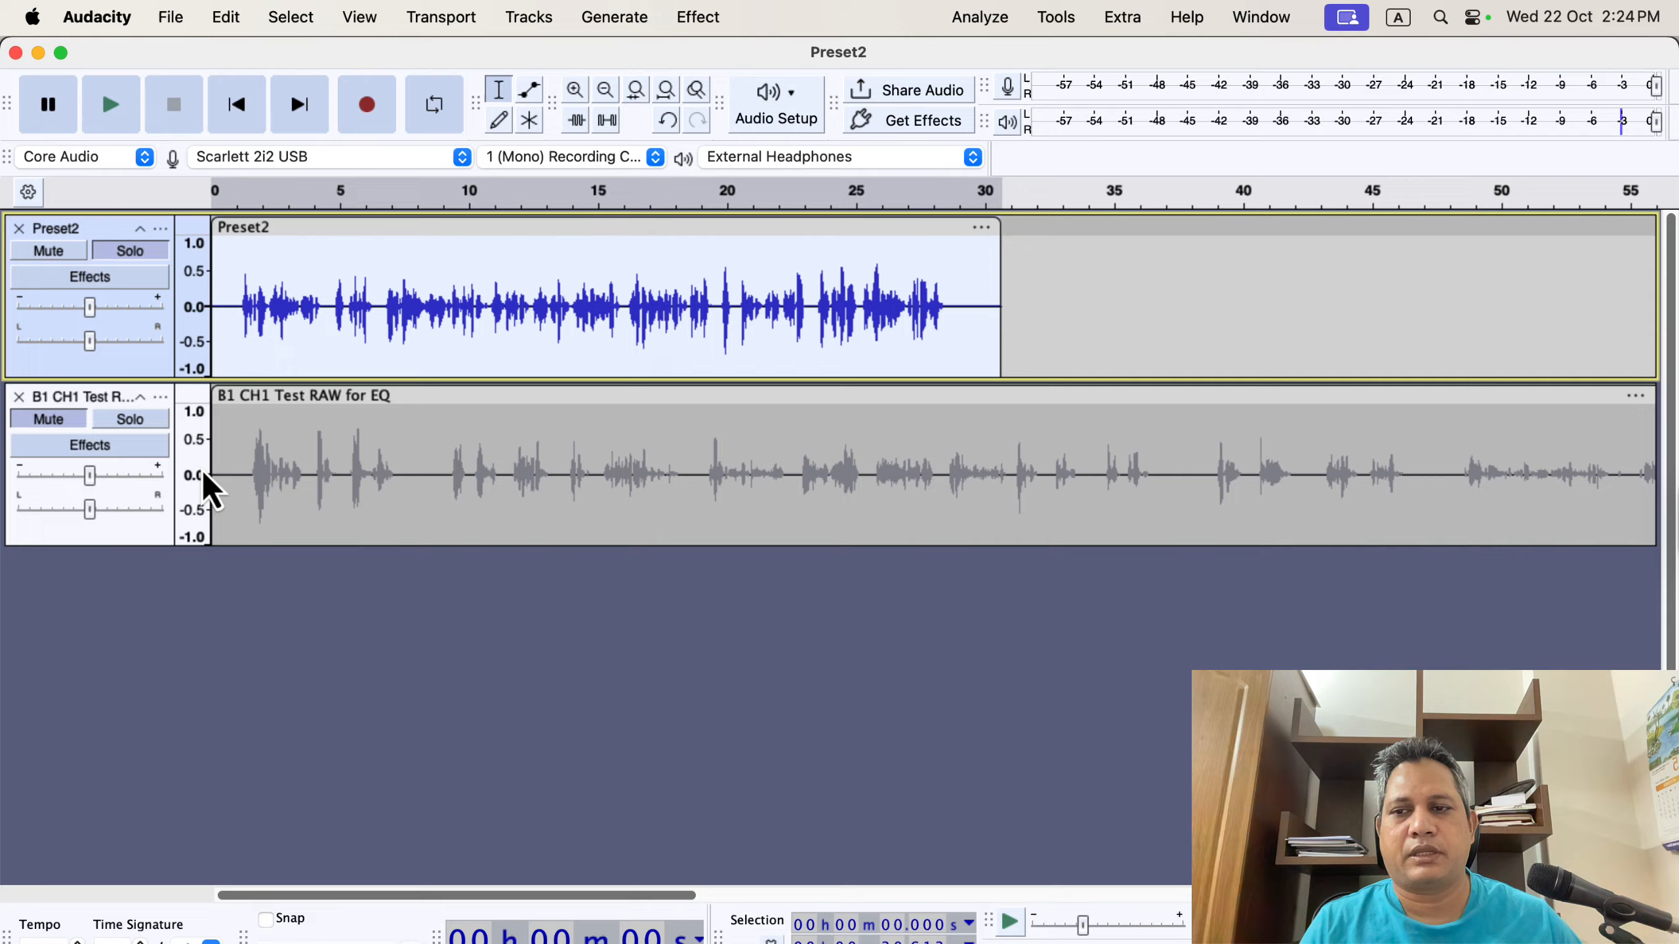
Solo B1 CH1 Test RAW for EQ and capture a Noise Reduction profile from the silent first second or so of its clip
left_click(143, 419)
left_click_drag(233, 433, 214, 433)
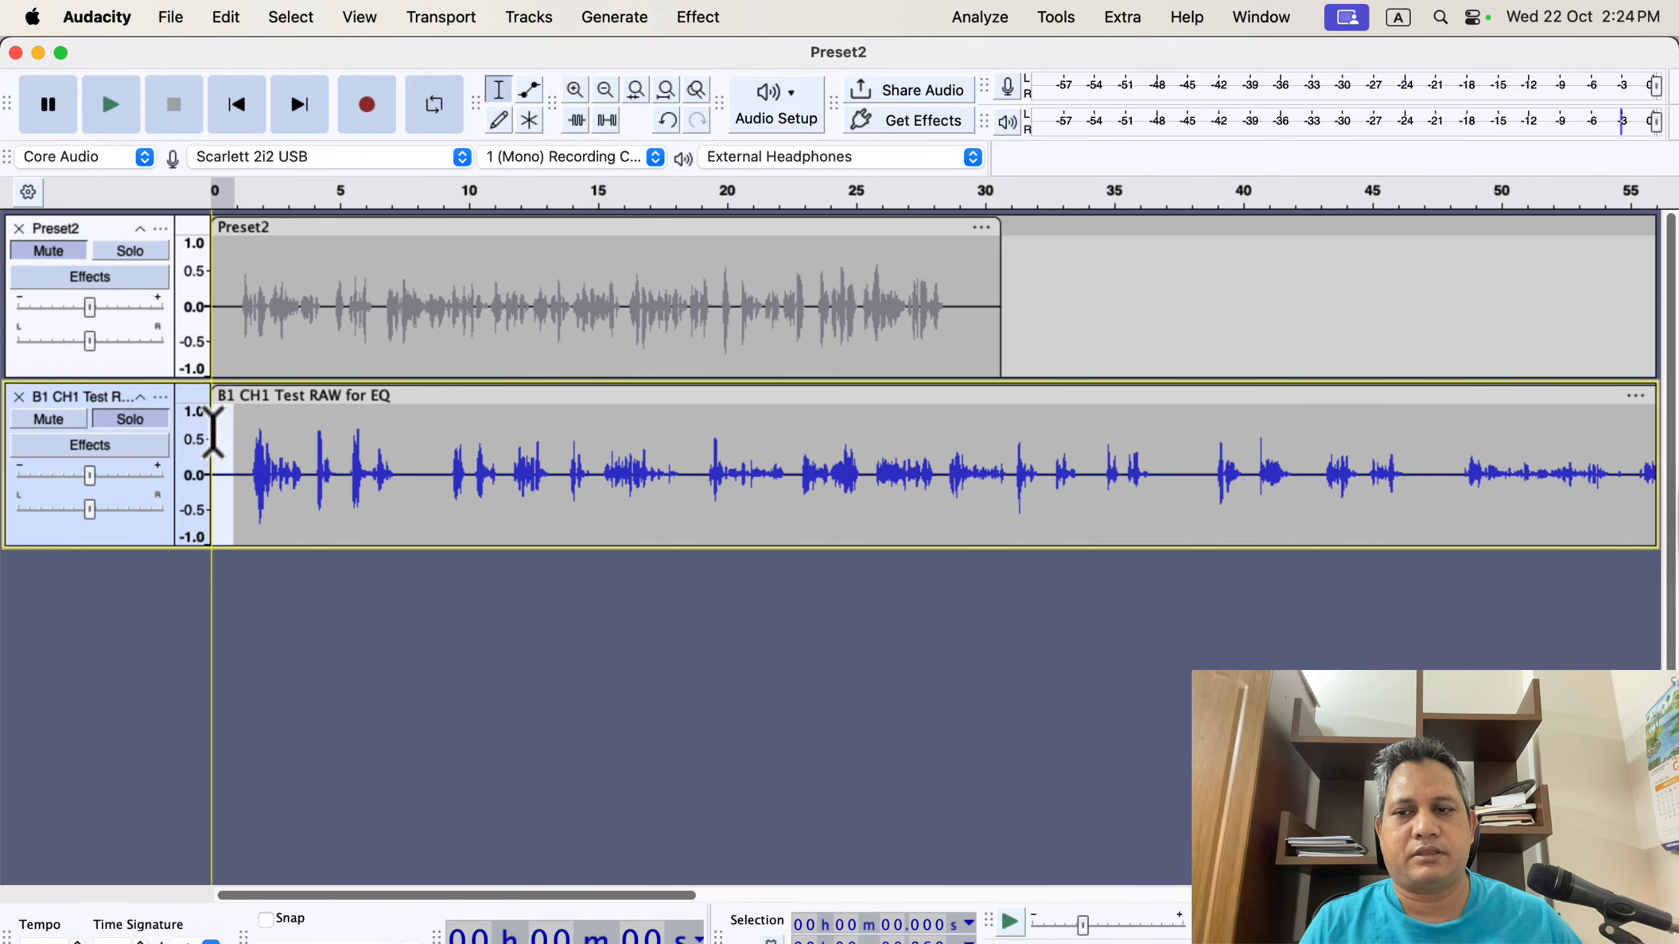
left_click(698, 17)
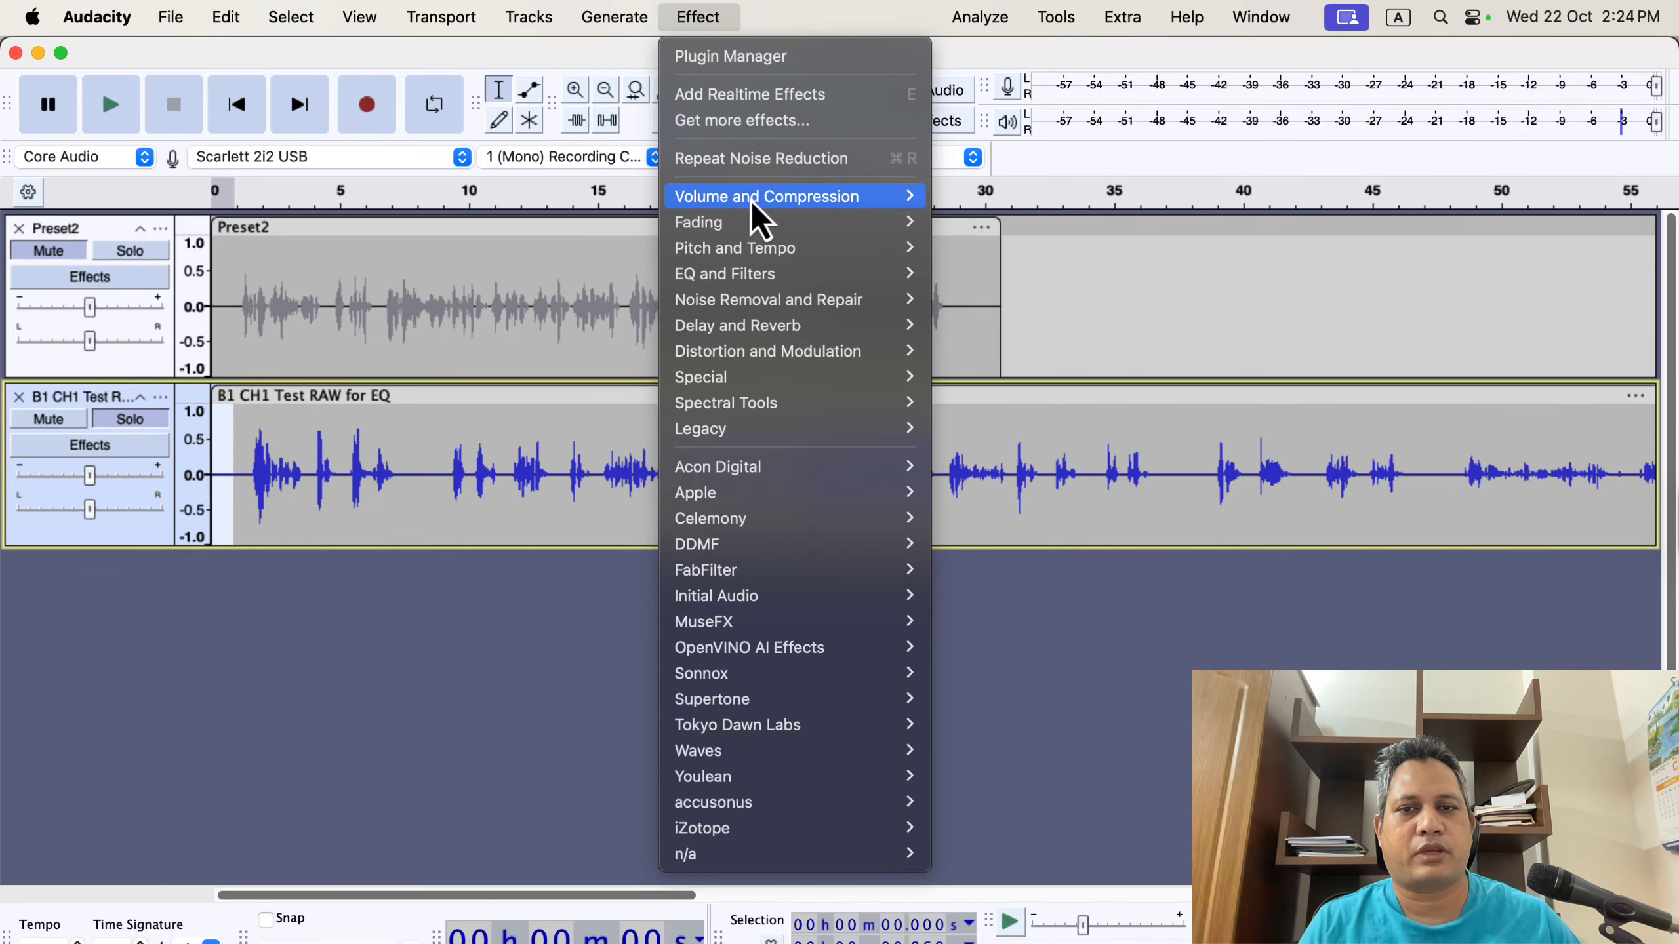
mouse_move(909, 301)
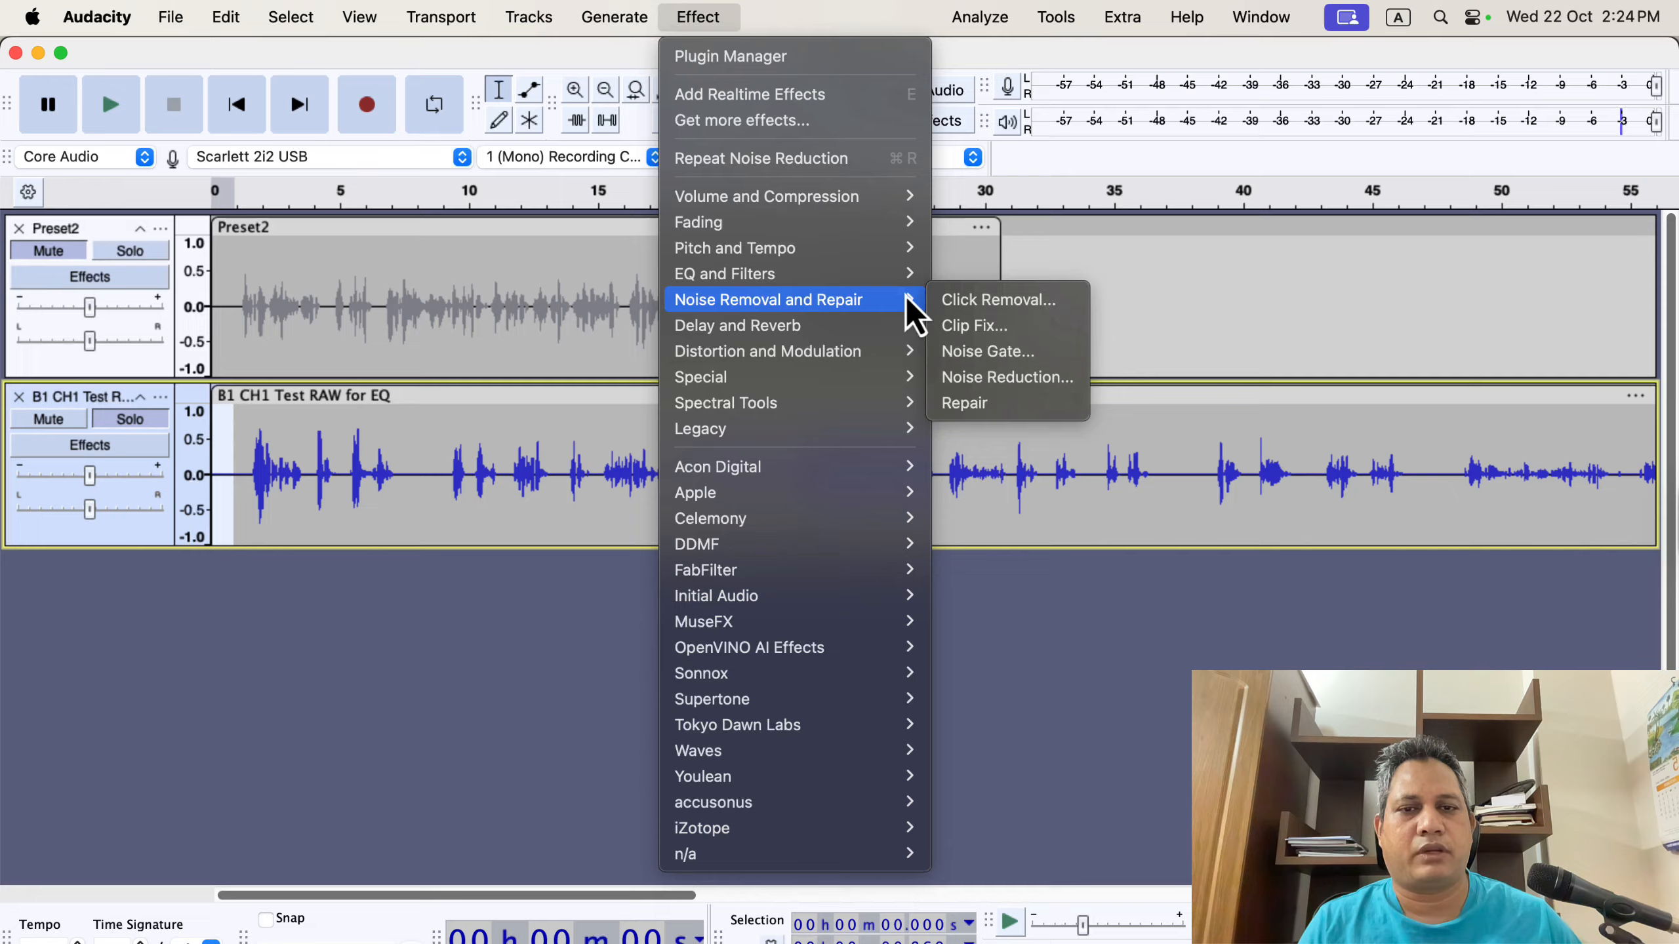
left_click(1005, 376)
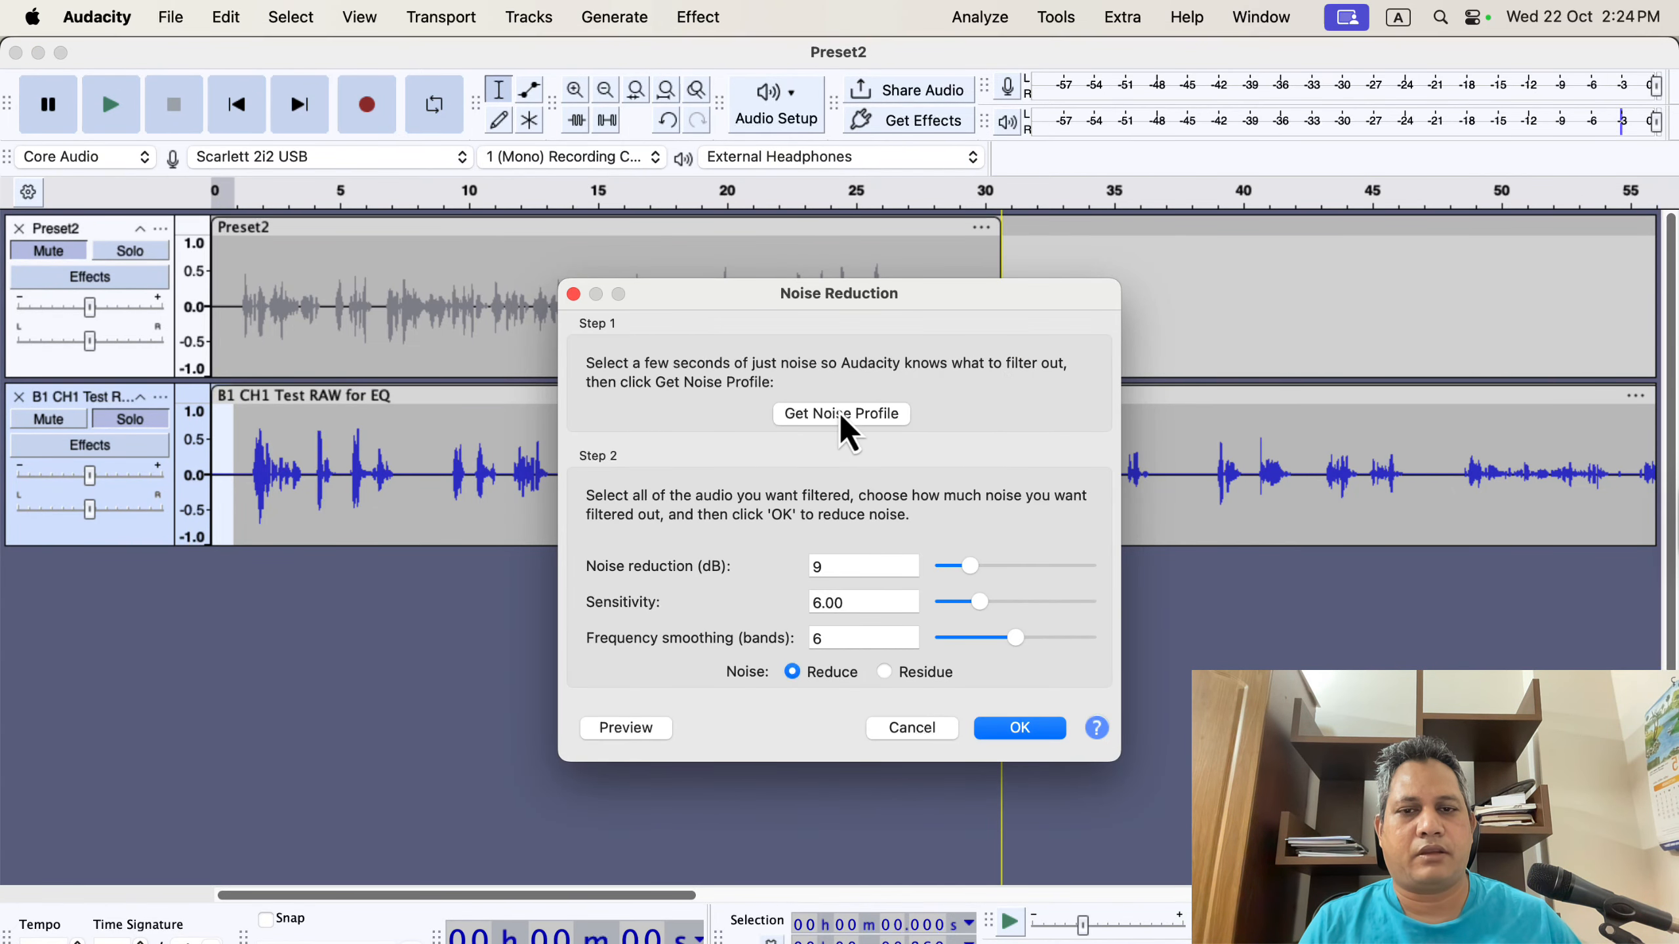
left_click(840, 415)
Apply Noise Reduction to the whole B1 CH1 Test RAW for EQ clip with the same settings as Preset2
double_click(461, 454)
left_click(719, 12)
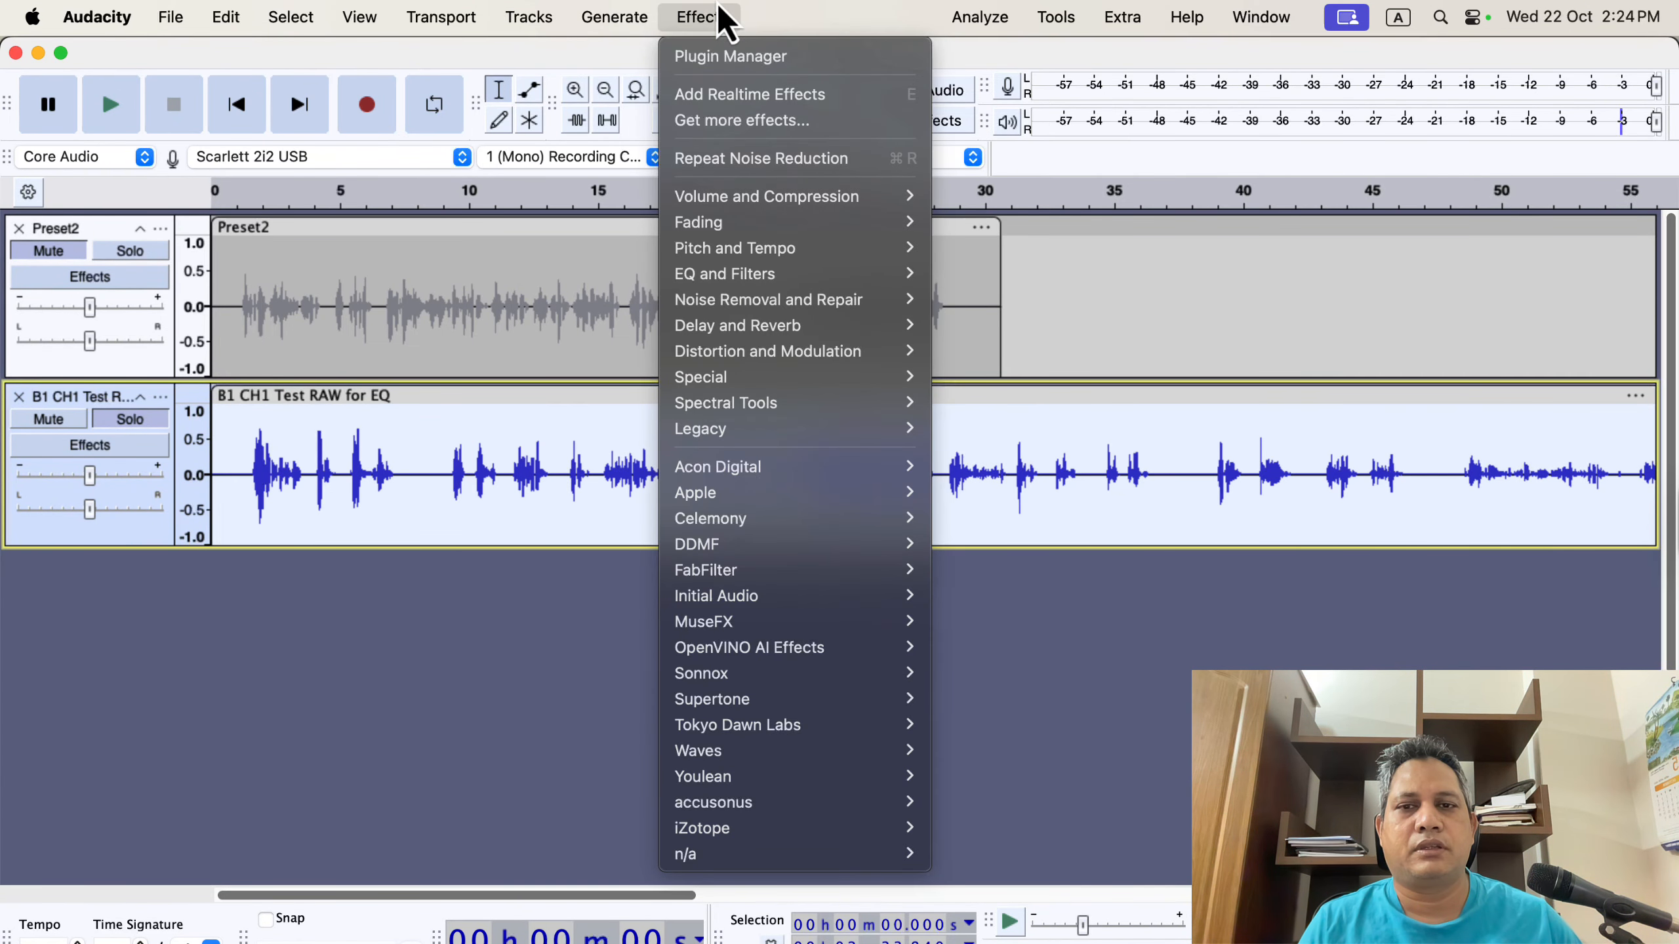
mouse_move(786, 196)
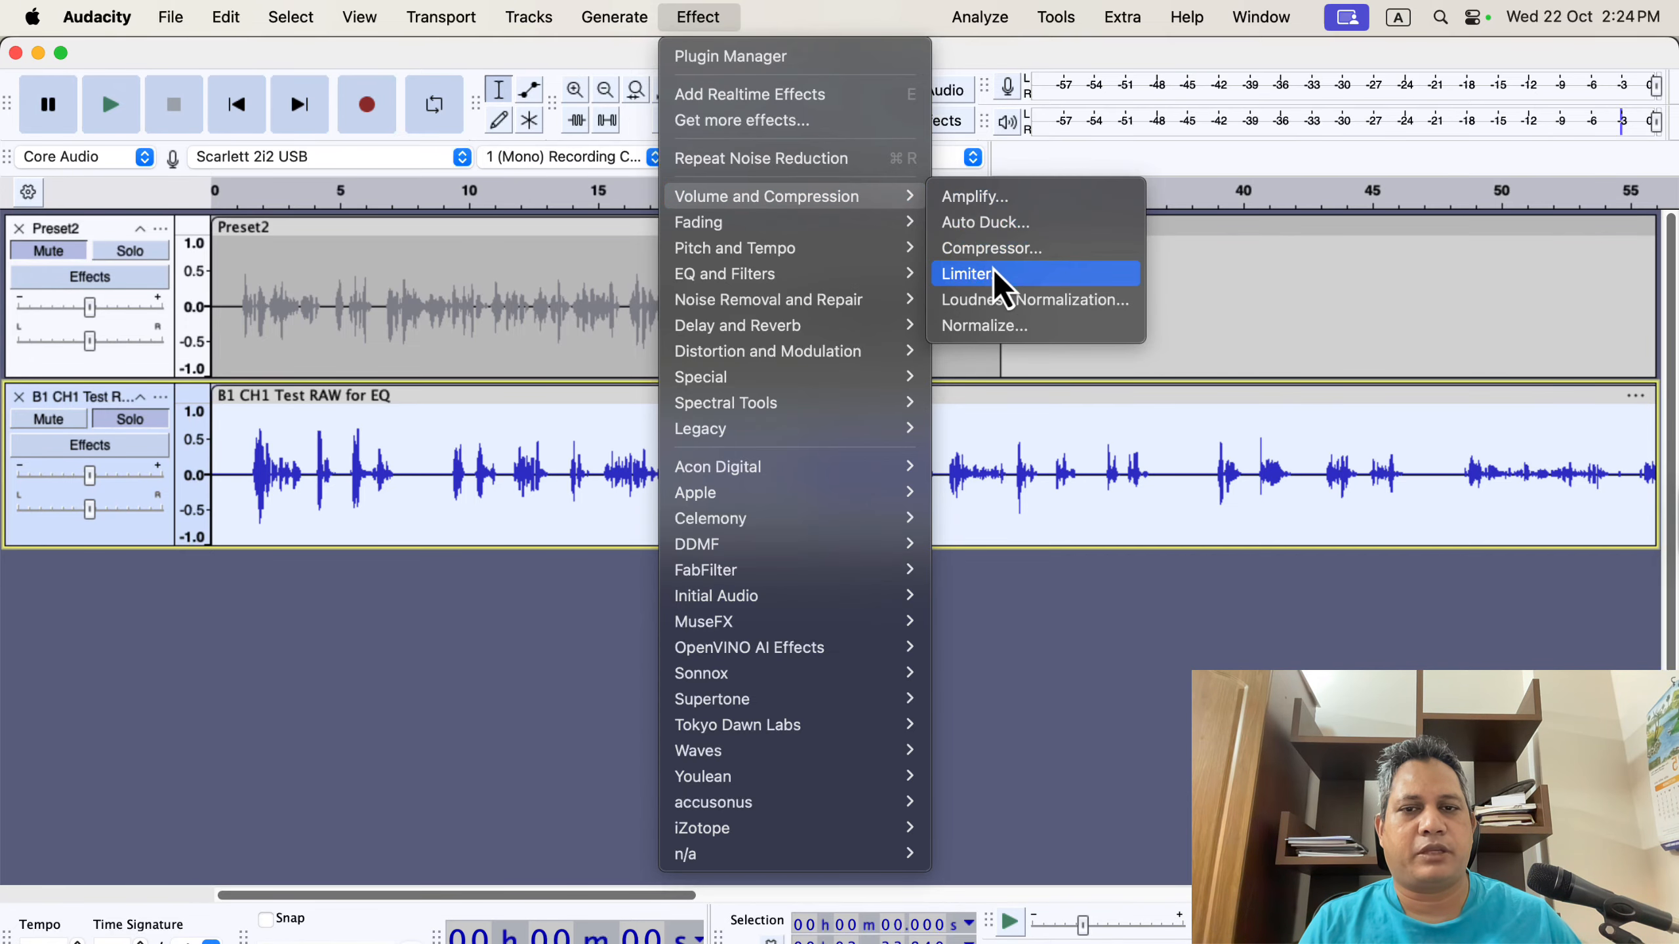
mouse_move(845, 296)
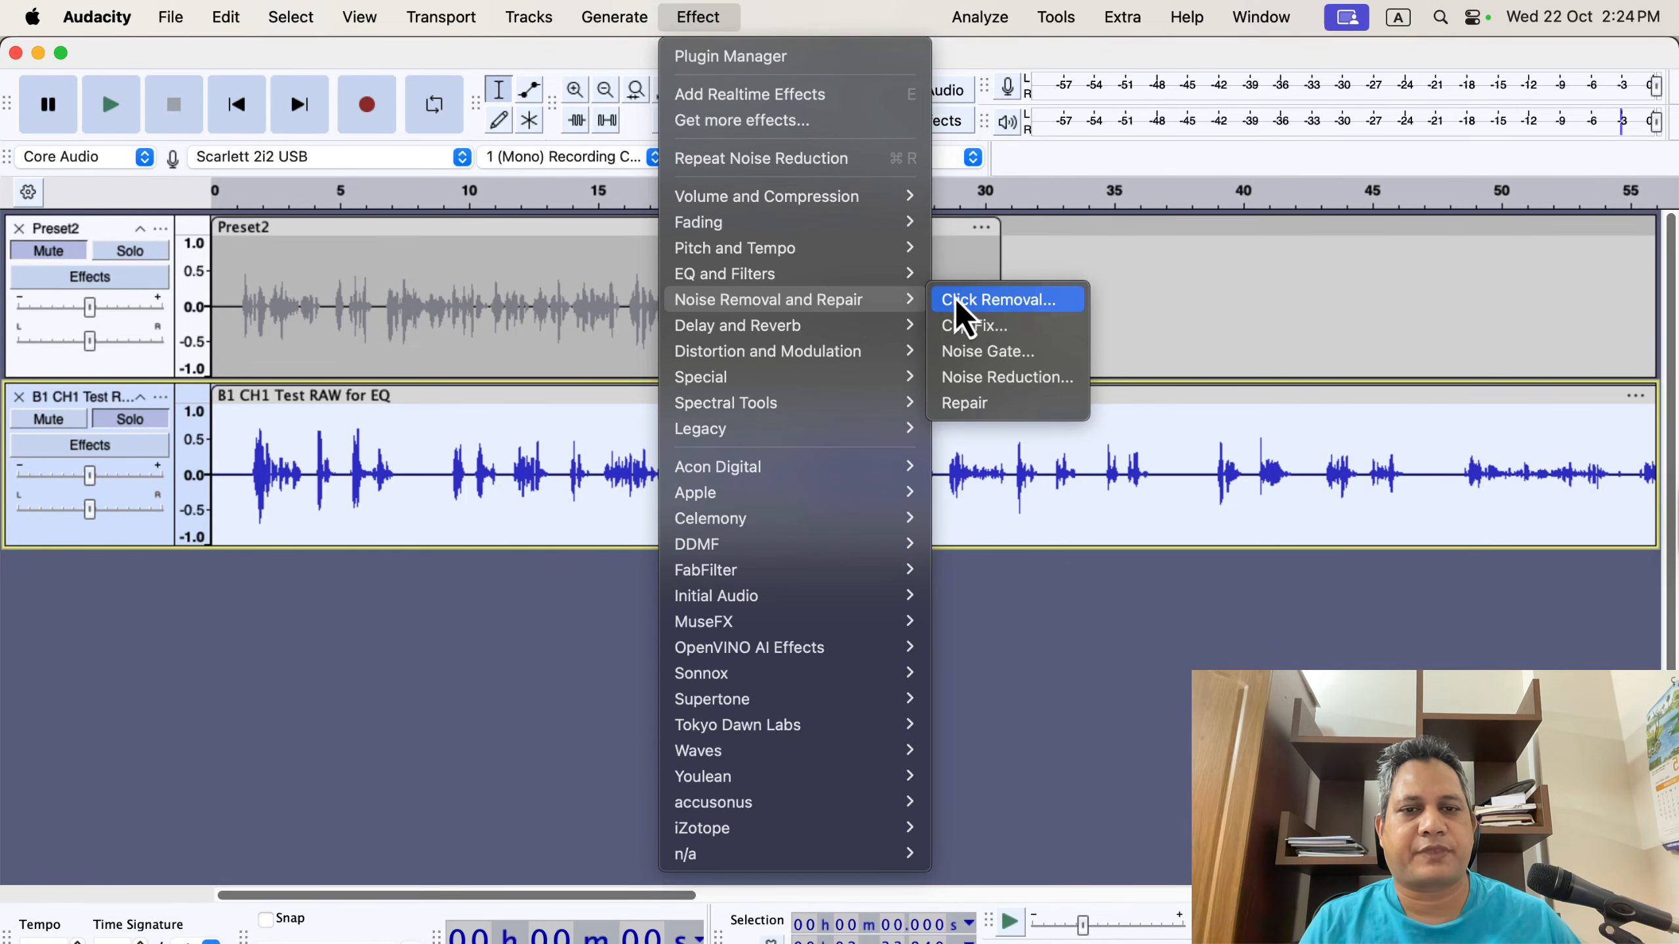
left_click(1069, 386)
left_click(1023, 730)
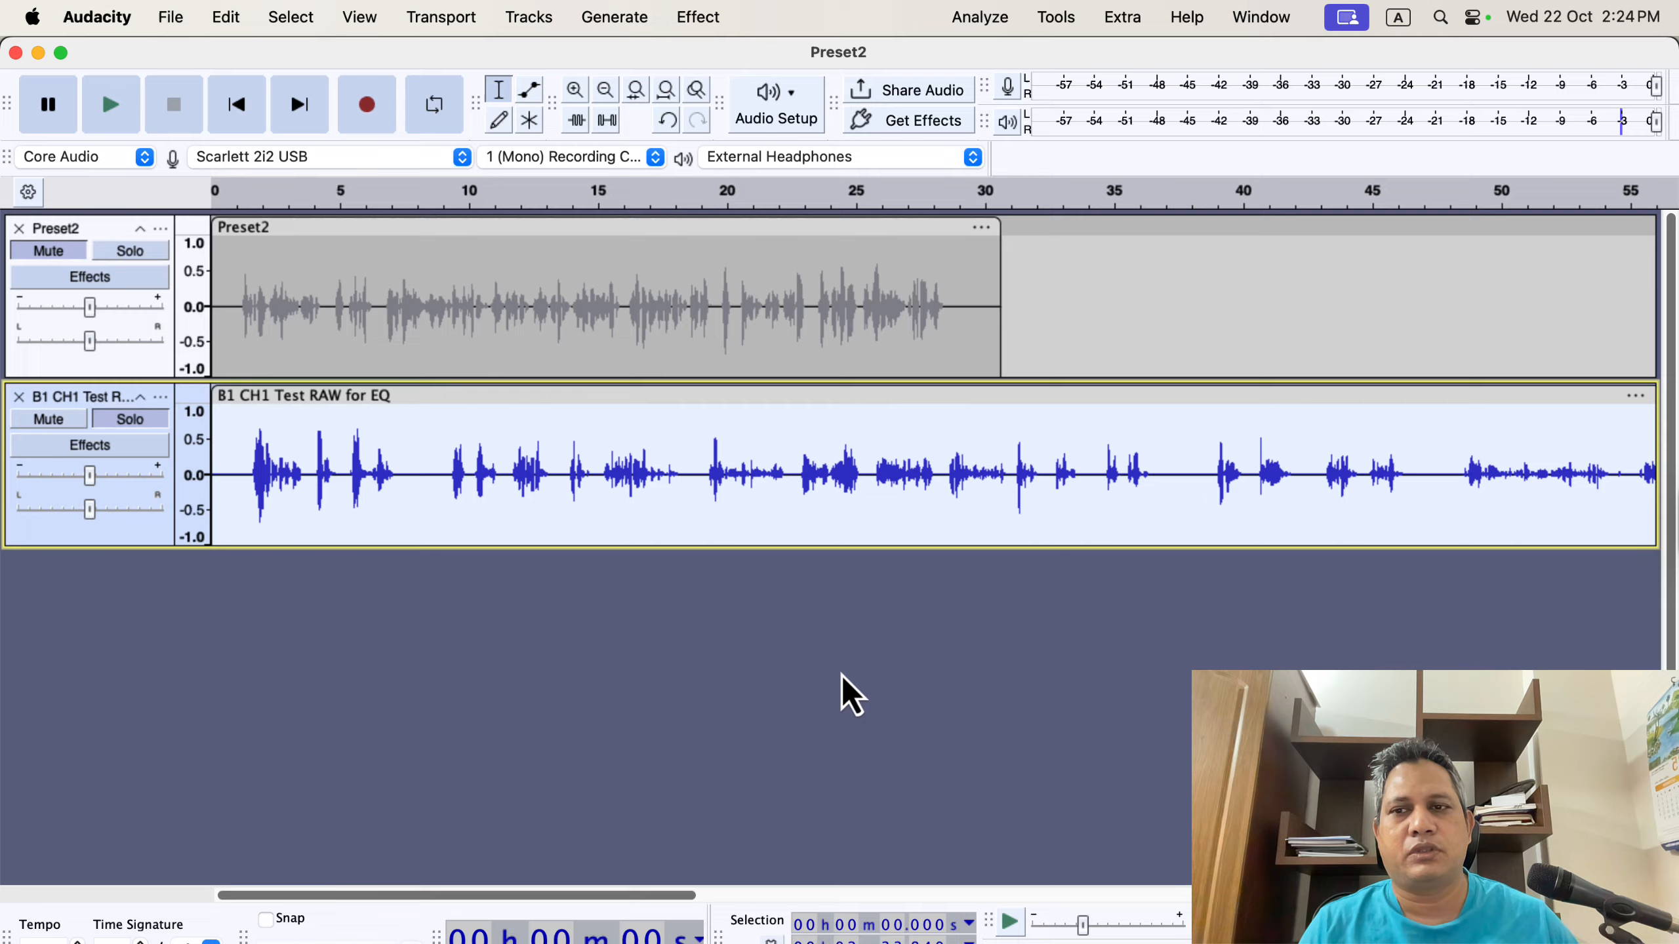
Apply Filter Curve EQ to the B1 CH1 Test RAW for EQ clip using the Low rolloff for speech factory preset
left_click(700, 19)
mouse_move(753, 274)
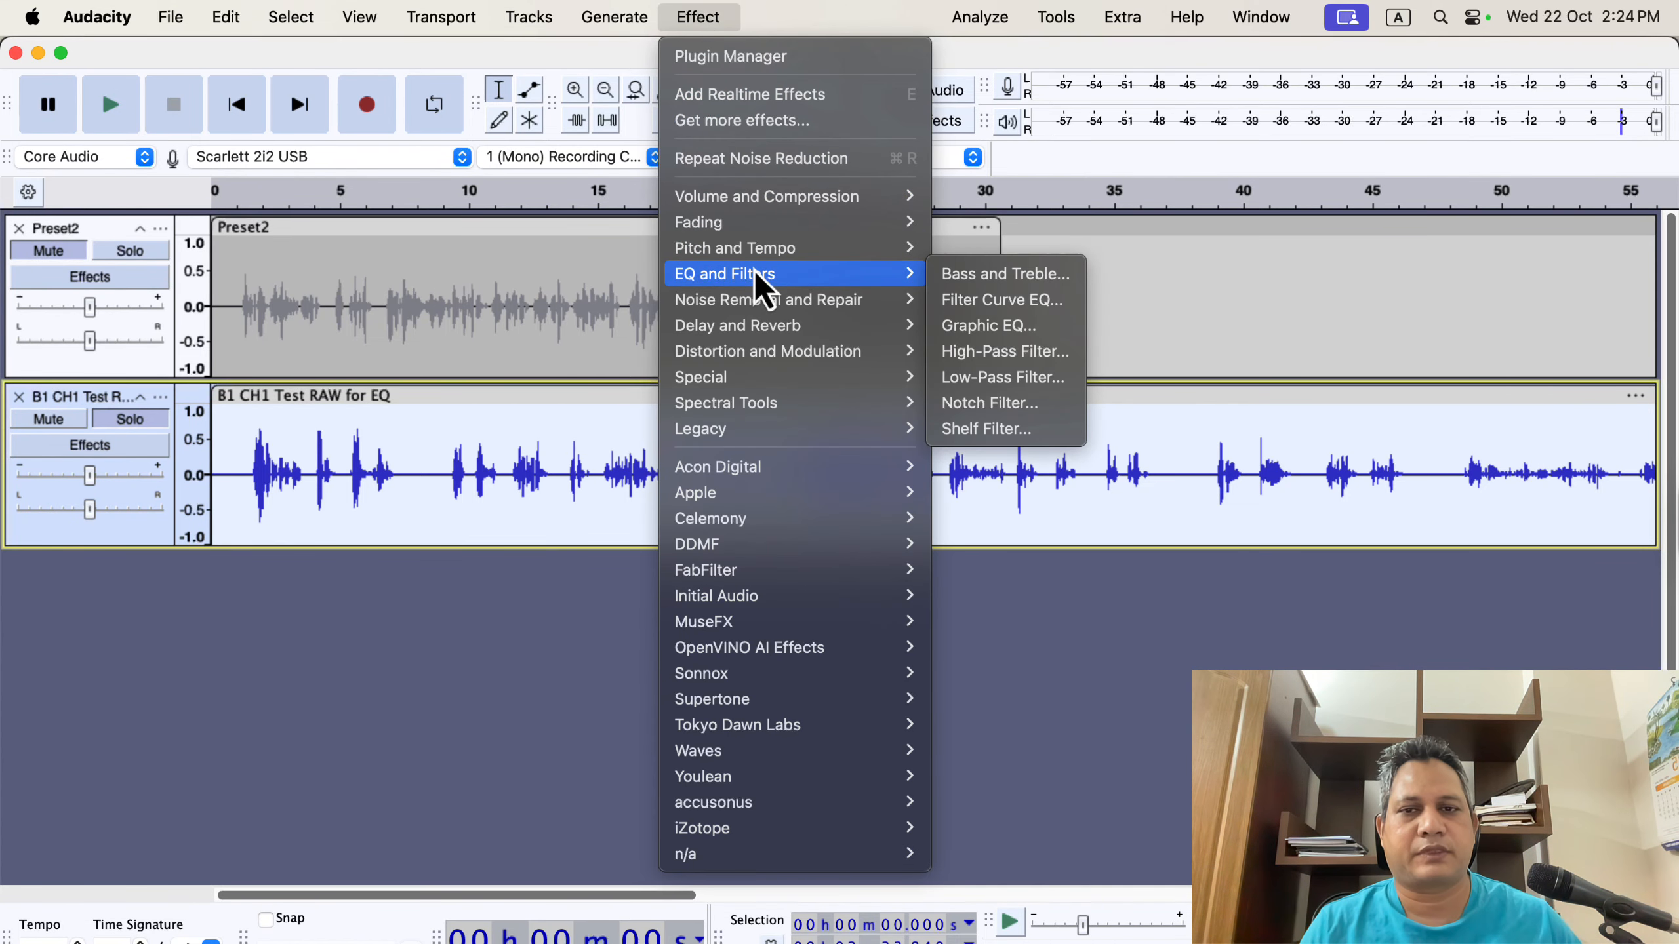
left_click(960, 303)
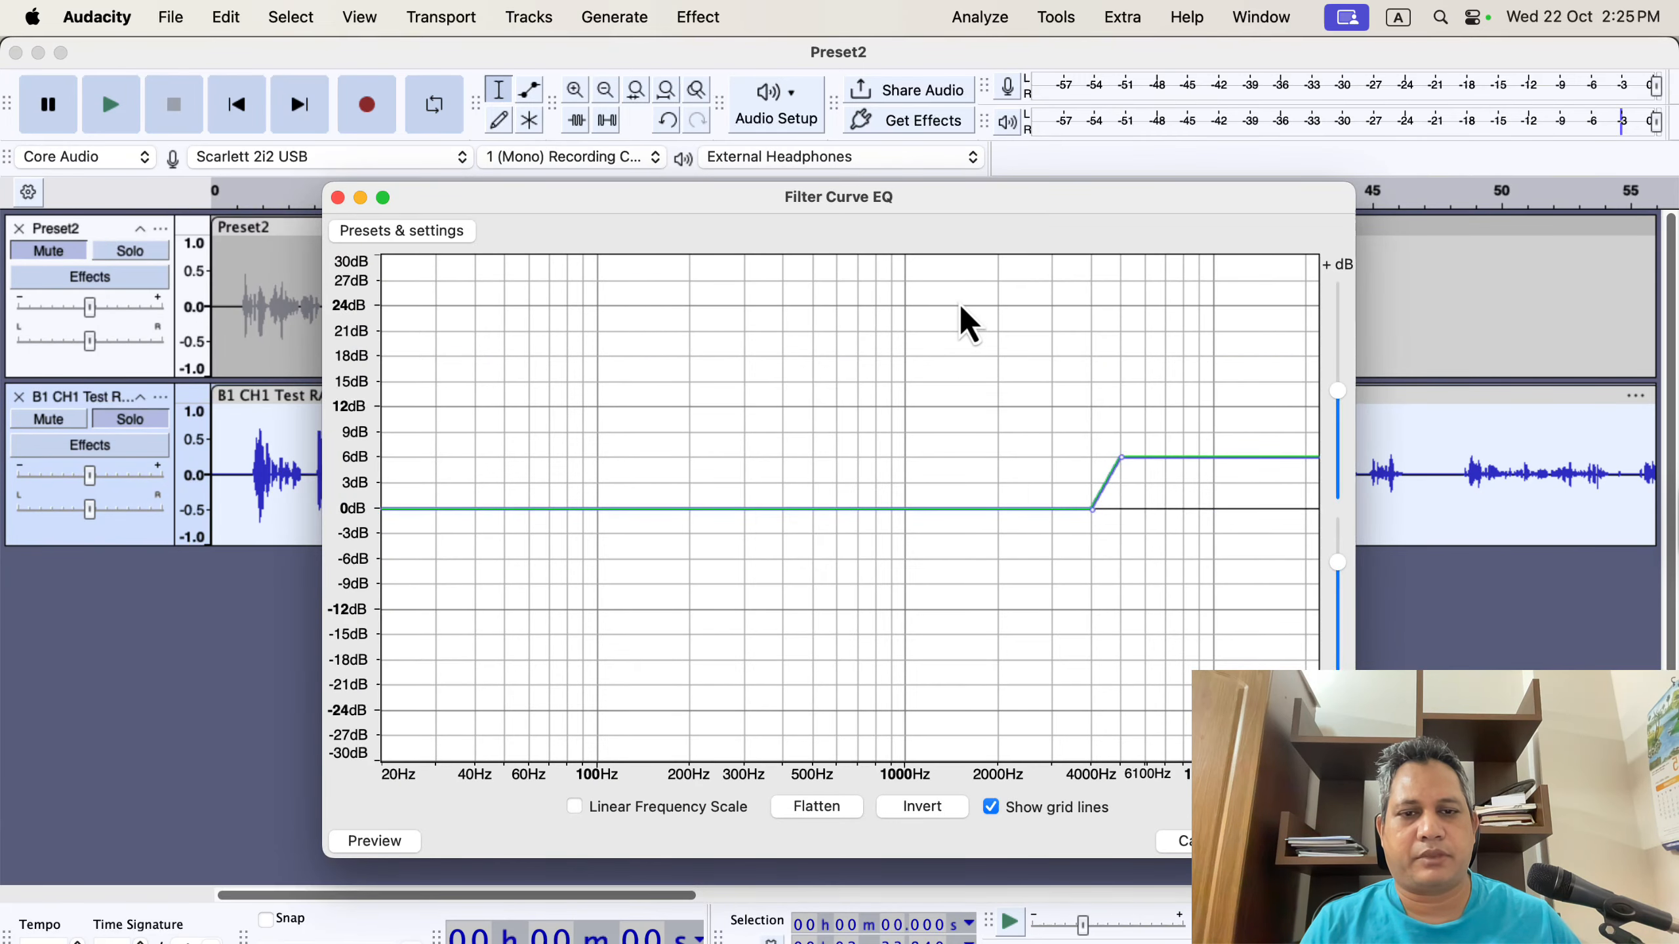
left_click(456, 225)
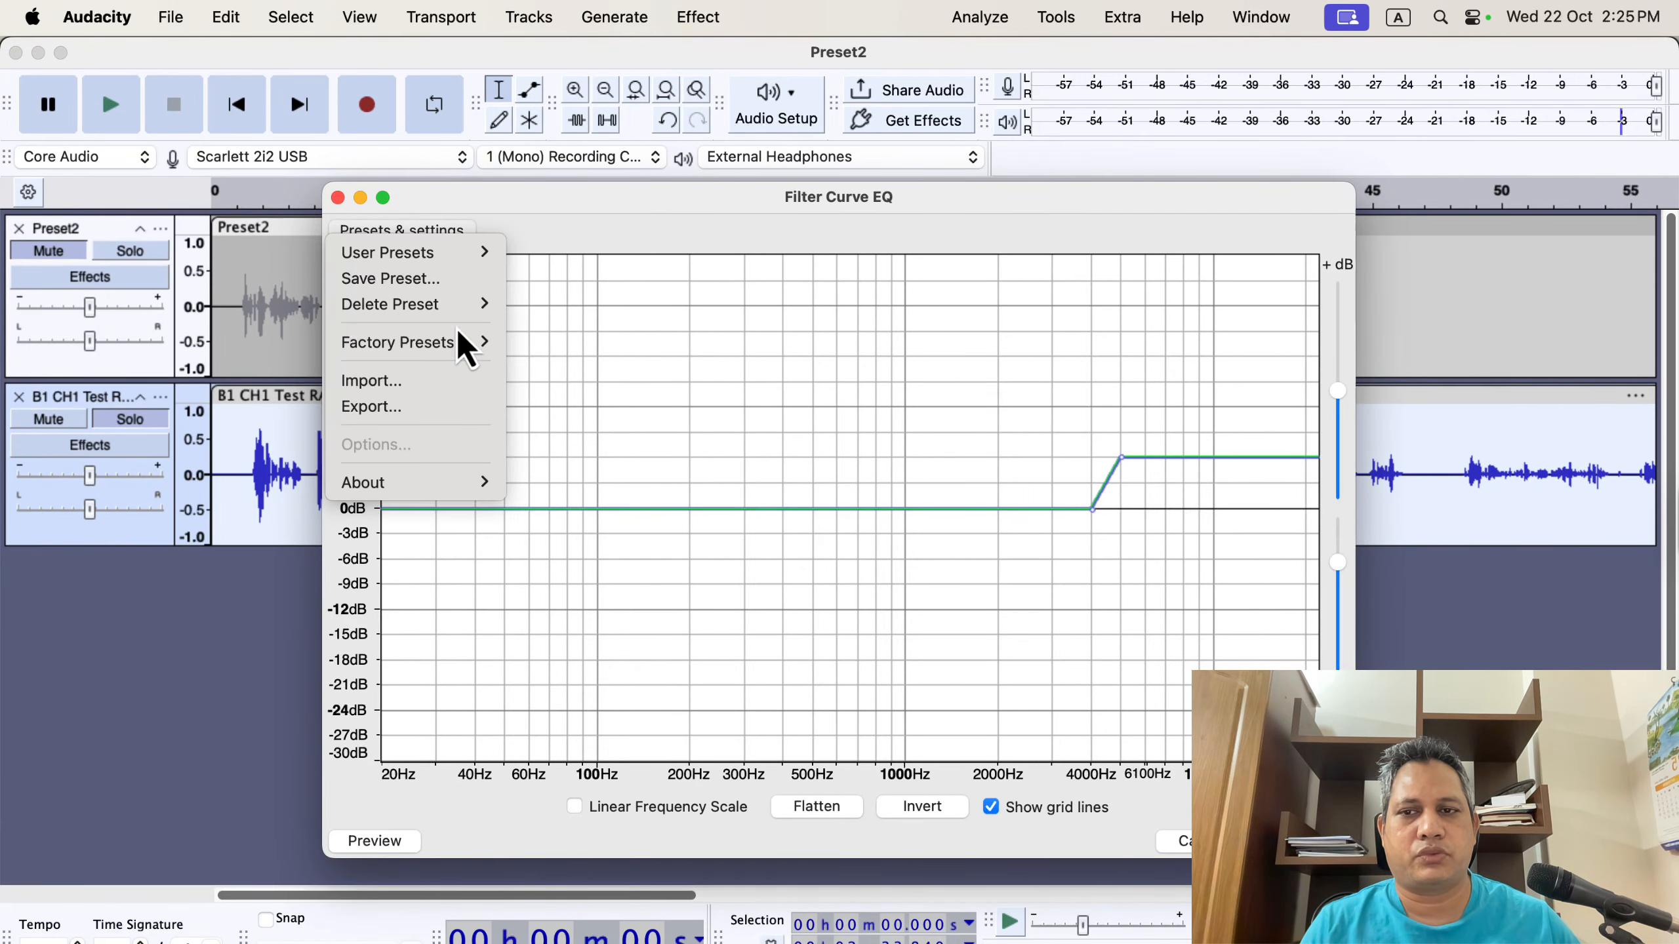
mouse_move(457, 347)
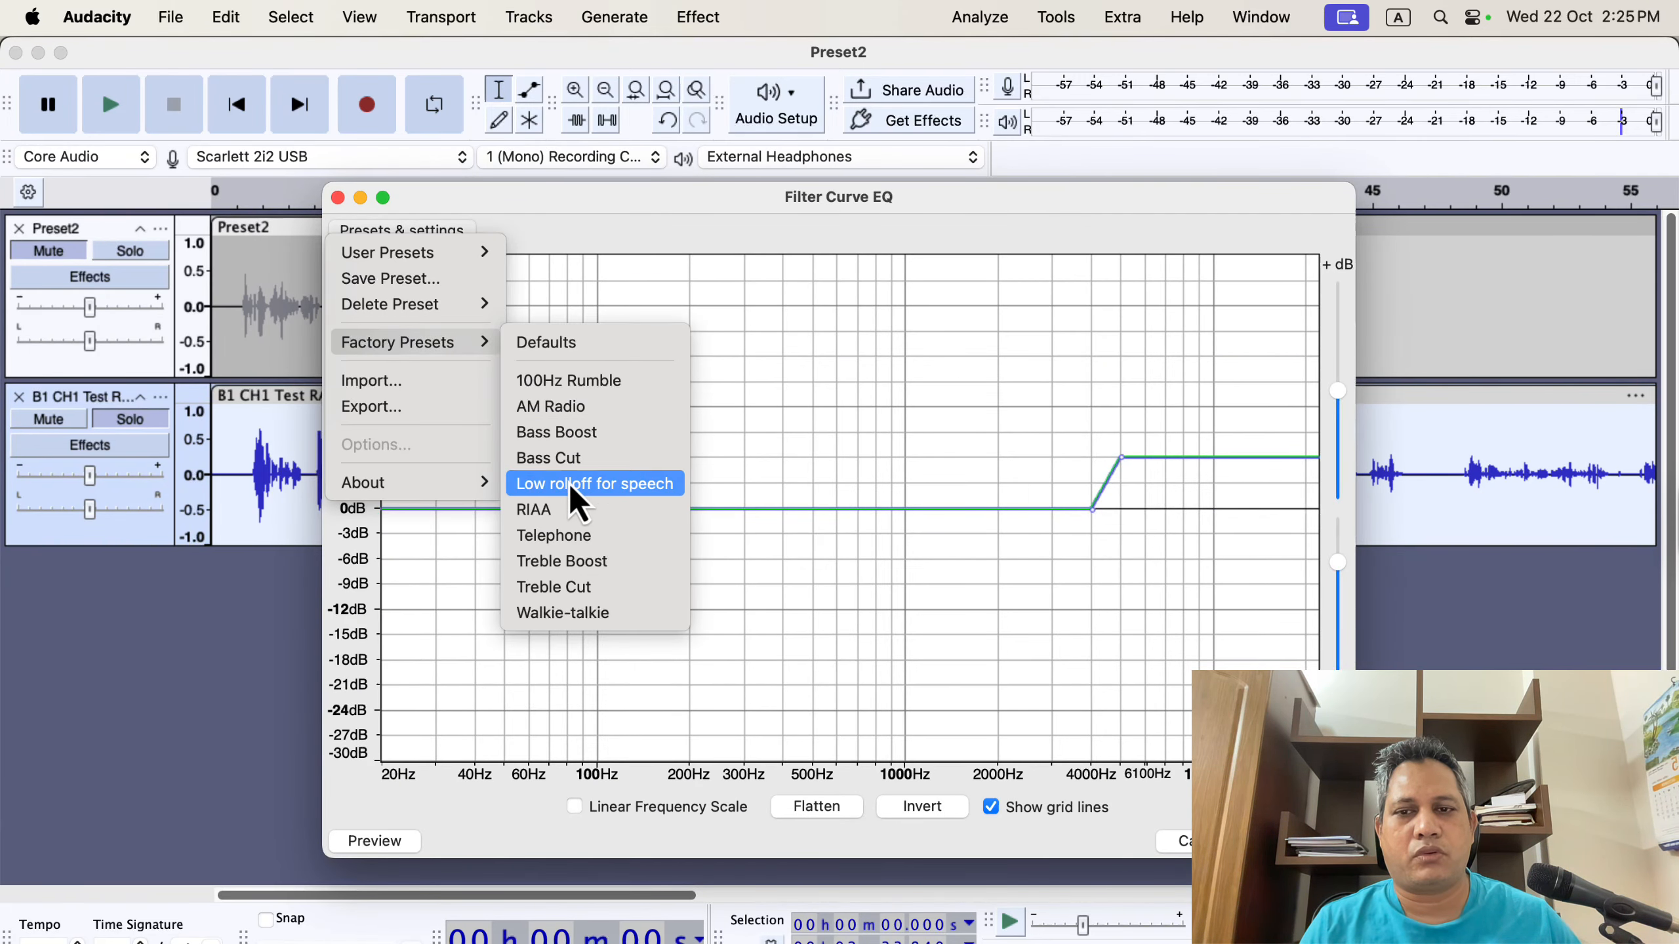
left_click(640, 504)
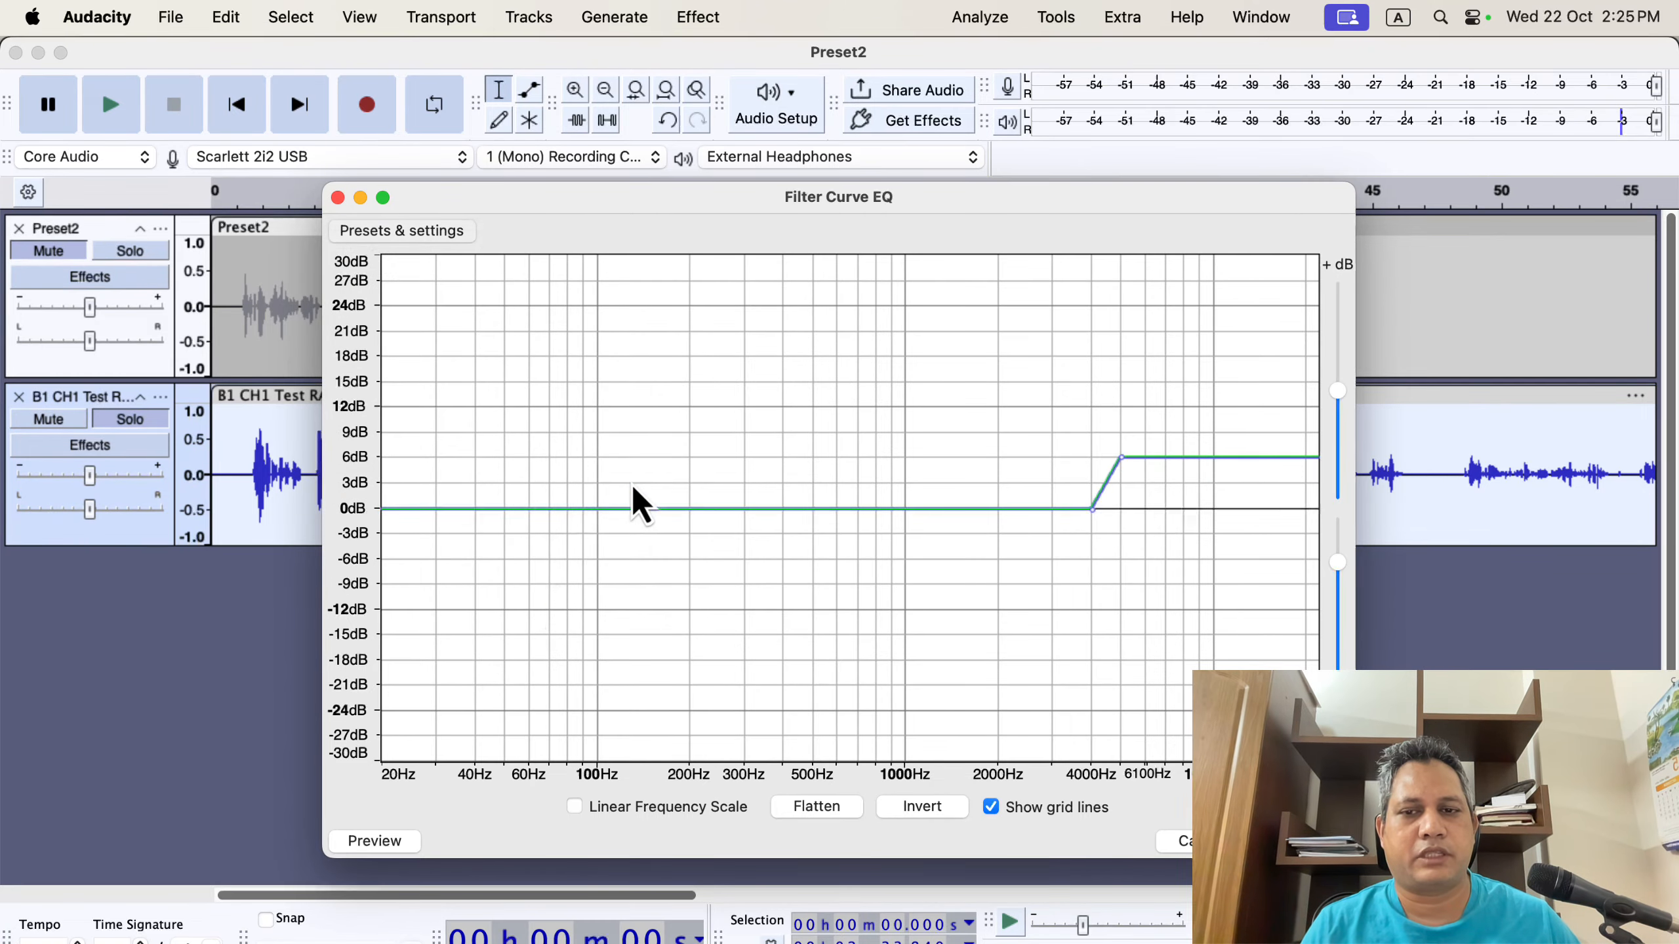
left_click_drag(573, 514, 558, 536)
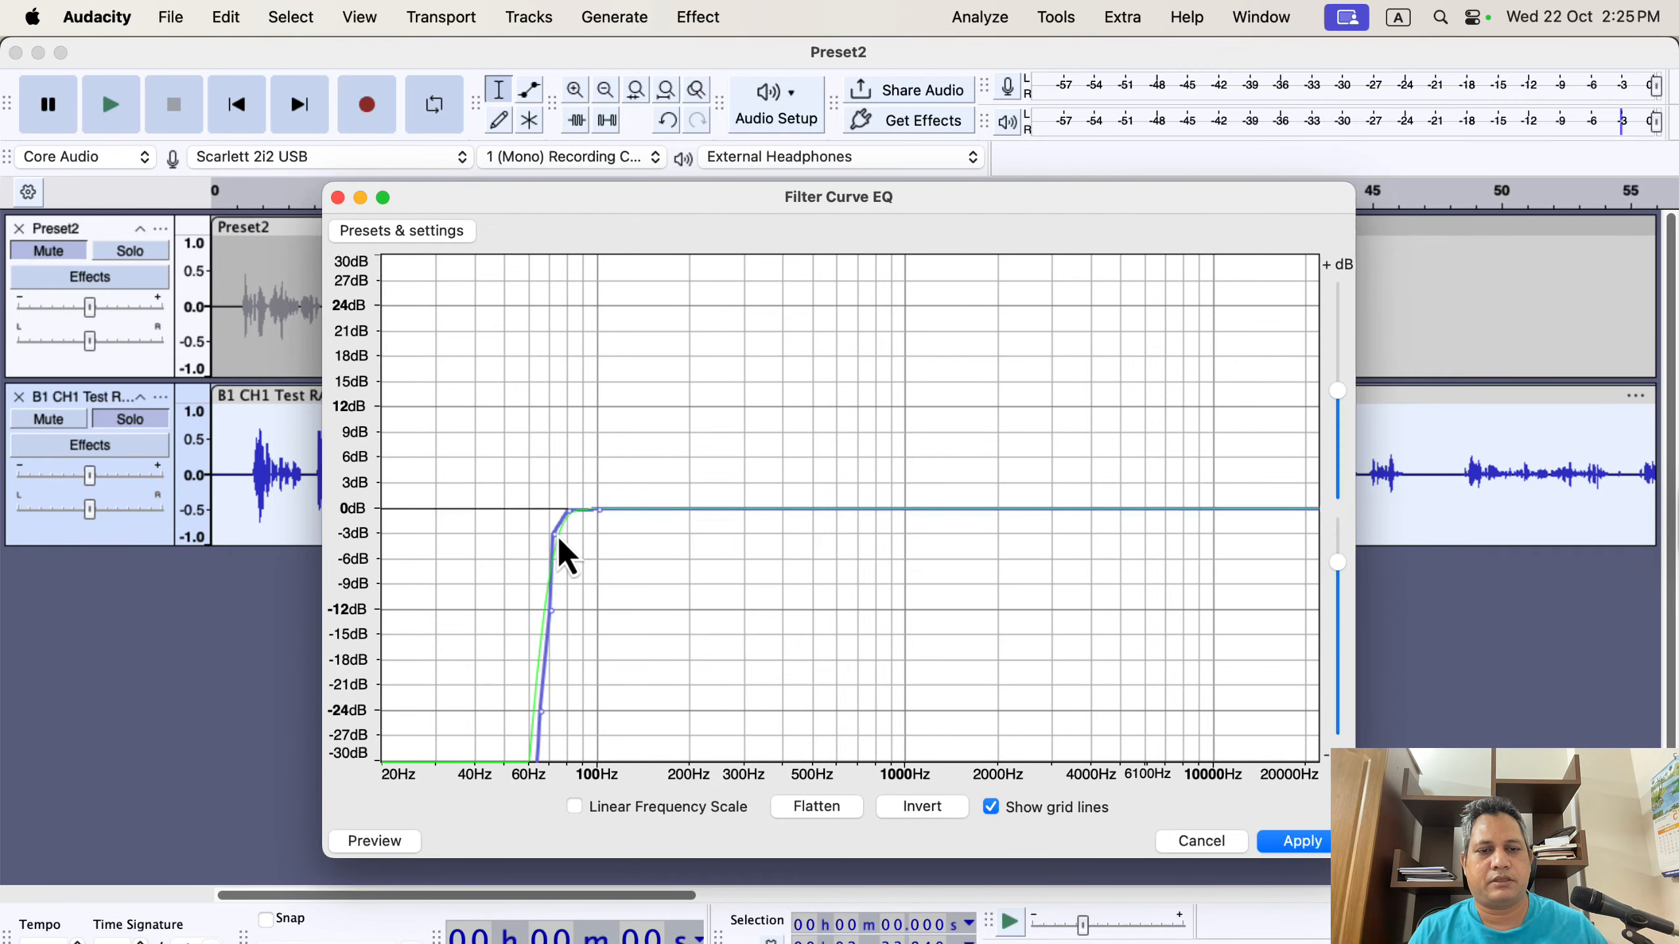
left_click(1273, 843)
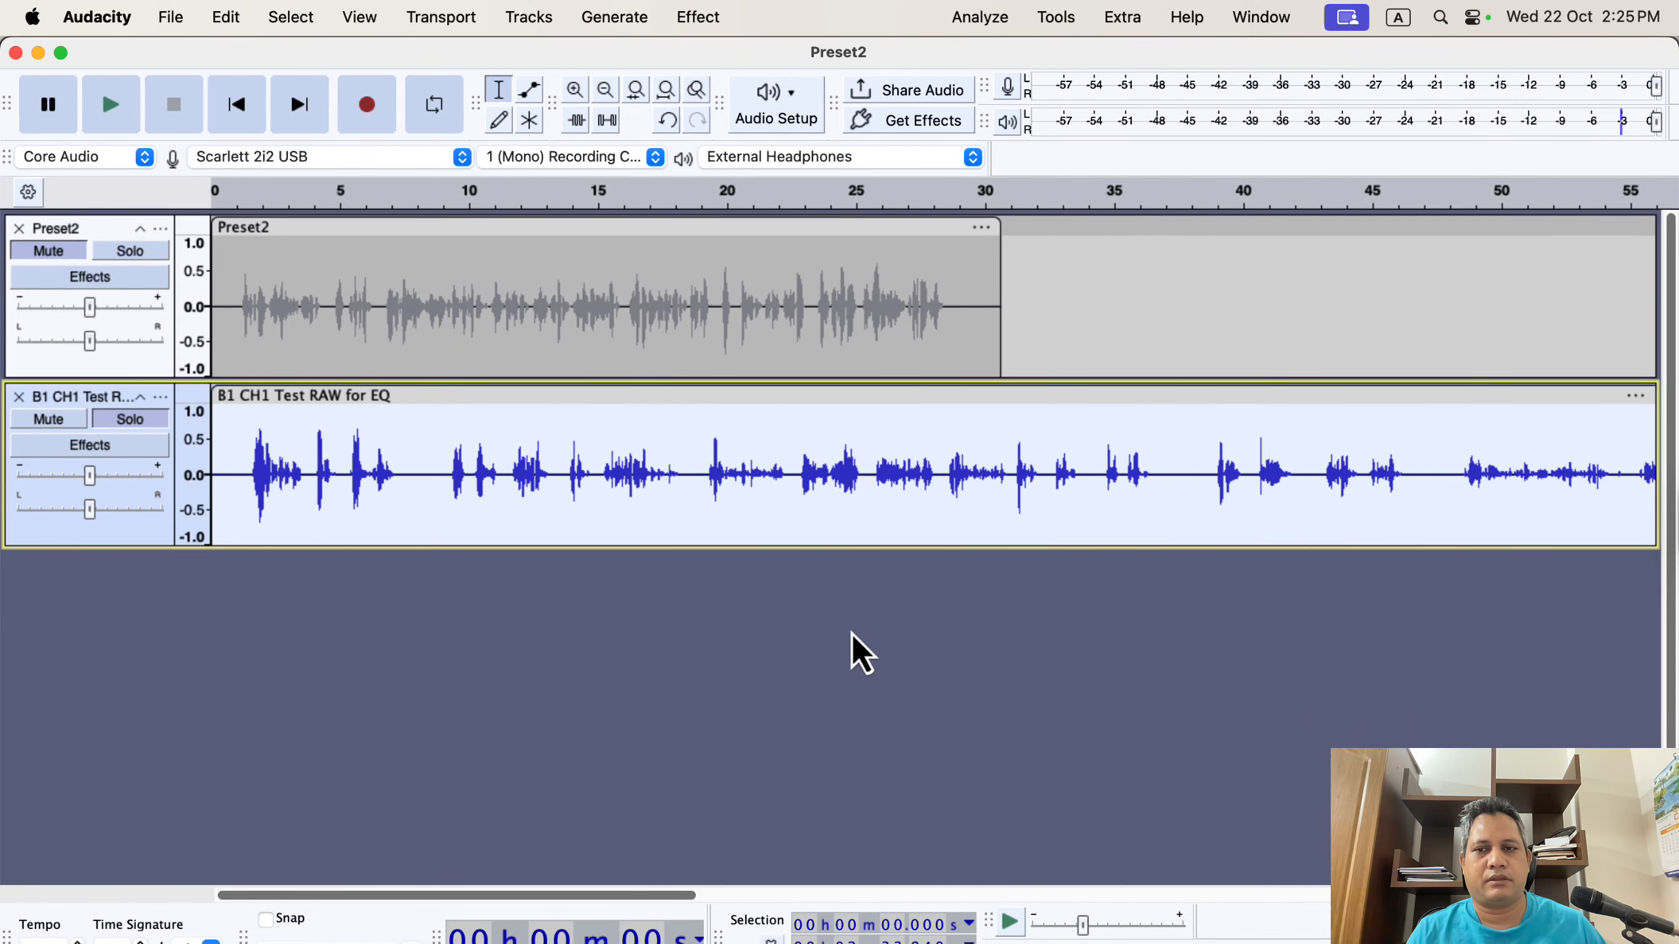
Solo Preset2 and repeat the same Filter Curve EQ on its whole clip
left_click(131, 250)
double_click(311, 281)
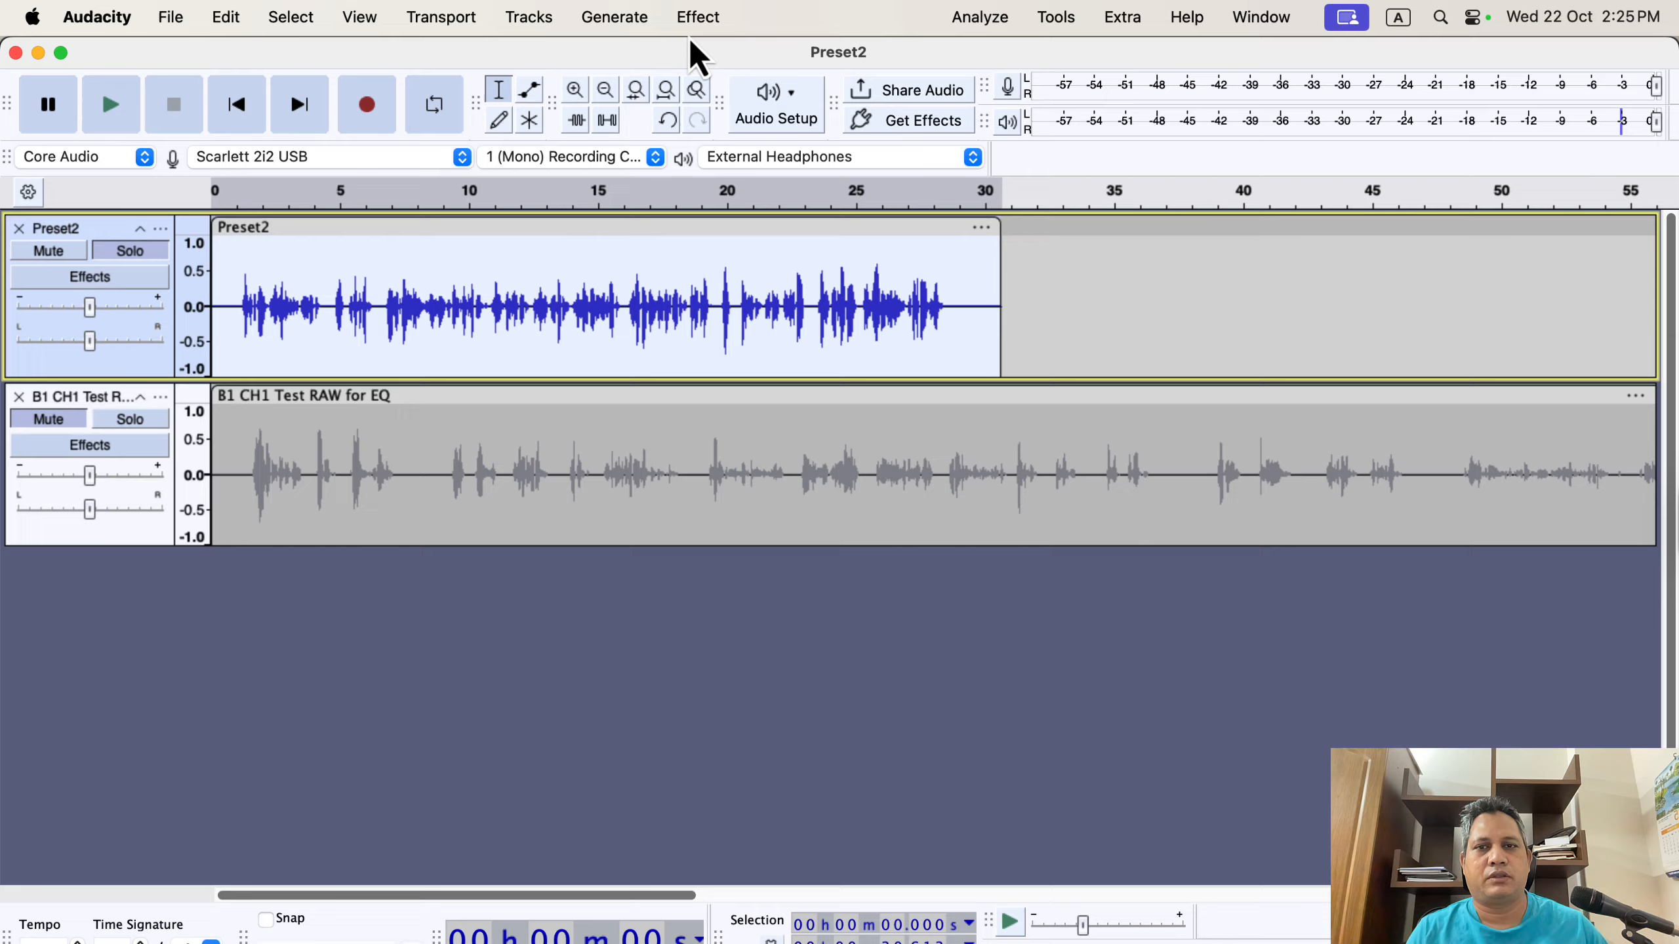
left_click(701, 18)
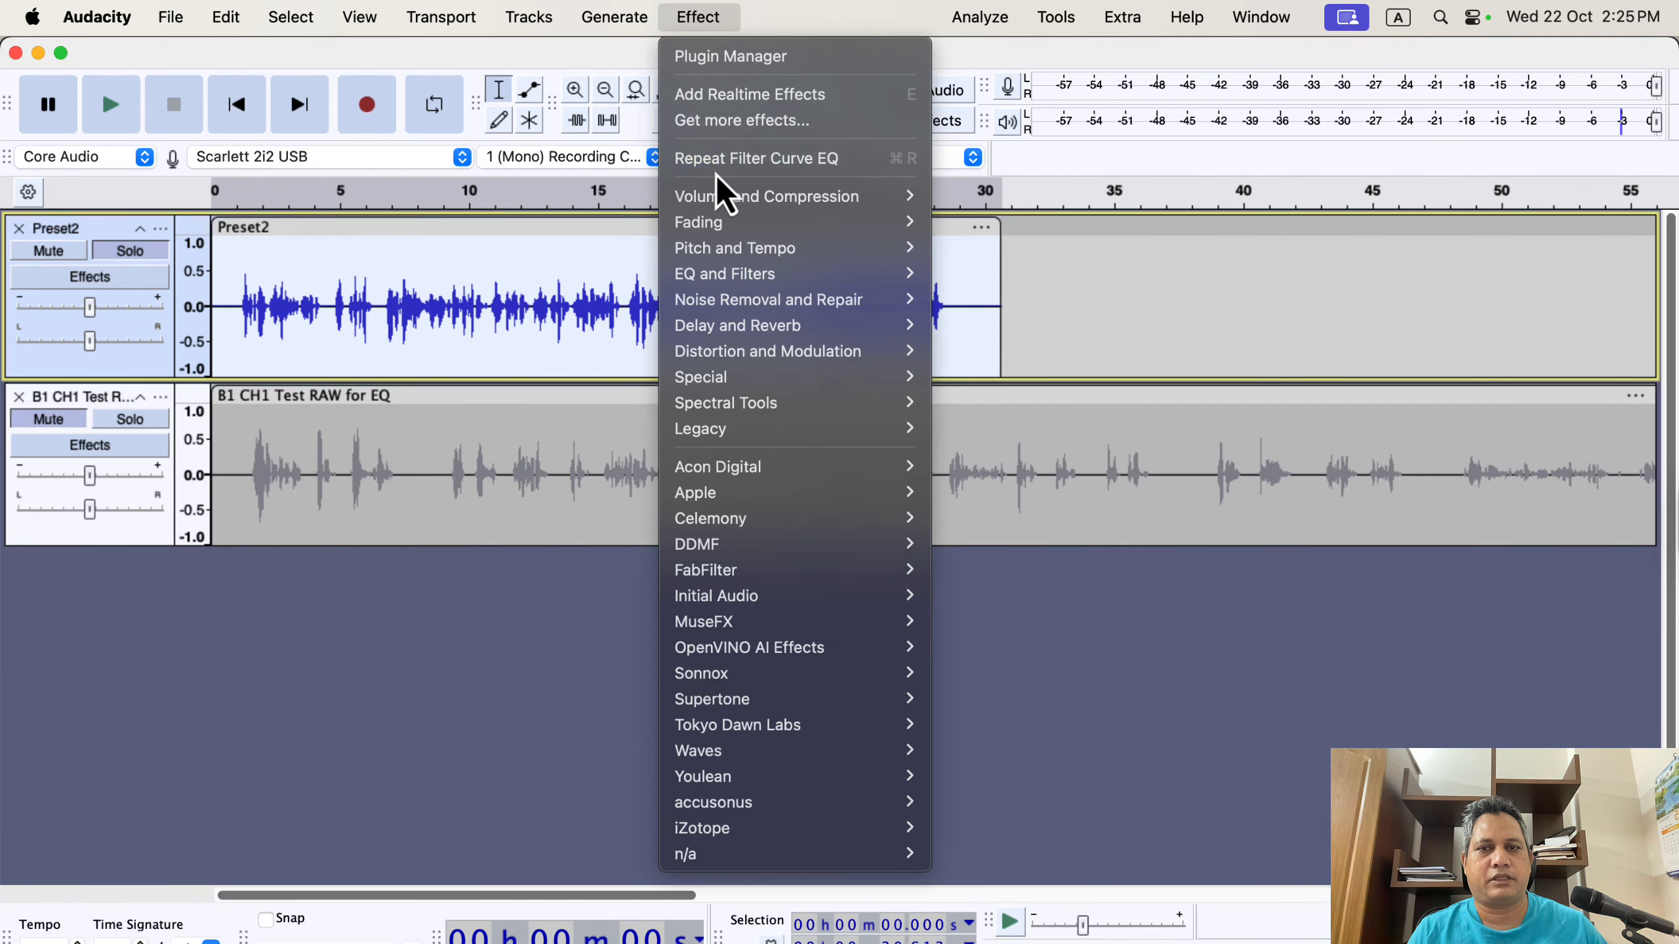
left_click(876, 166)
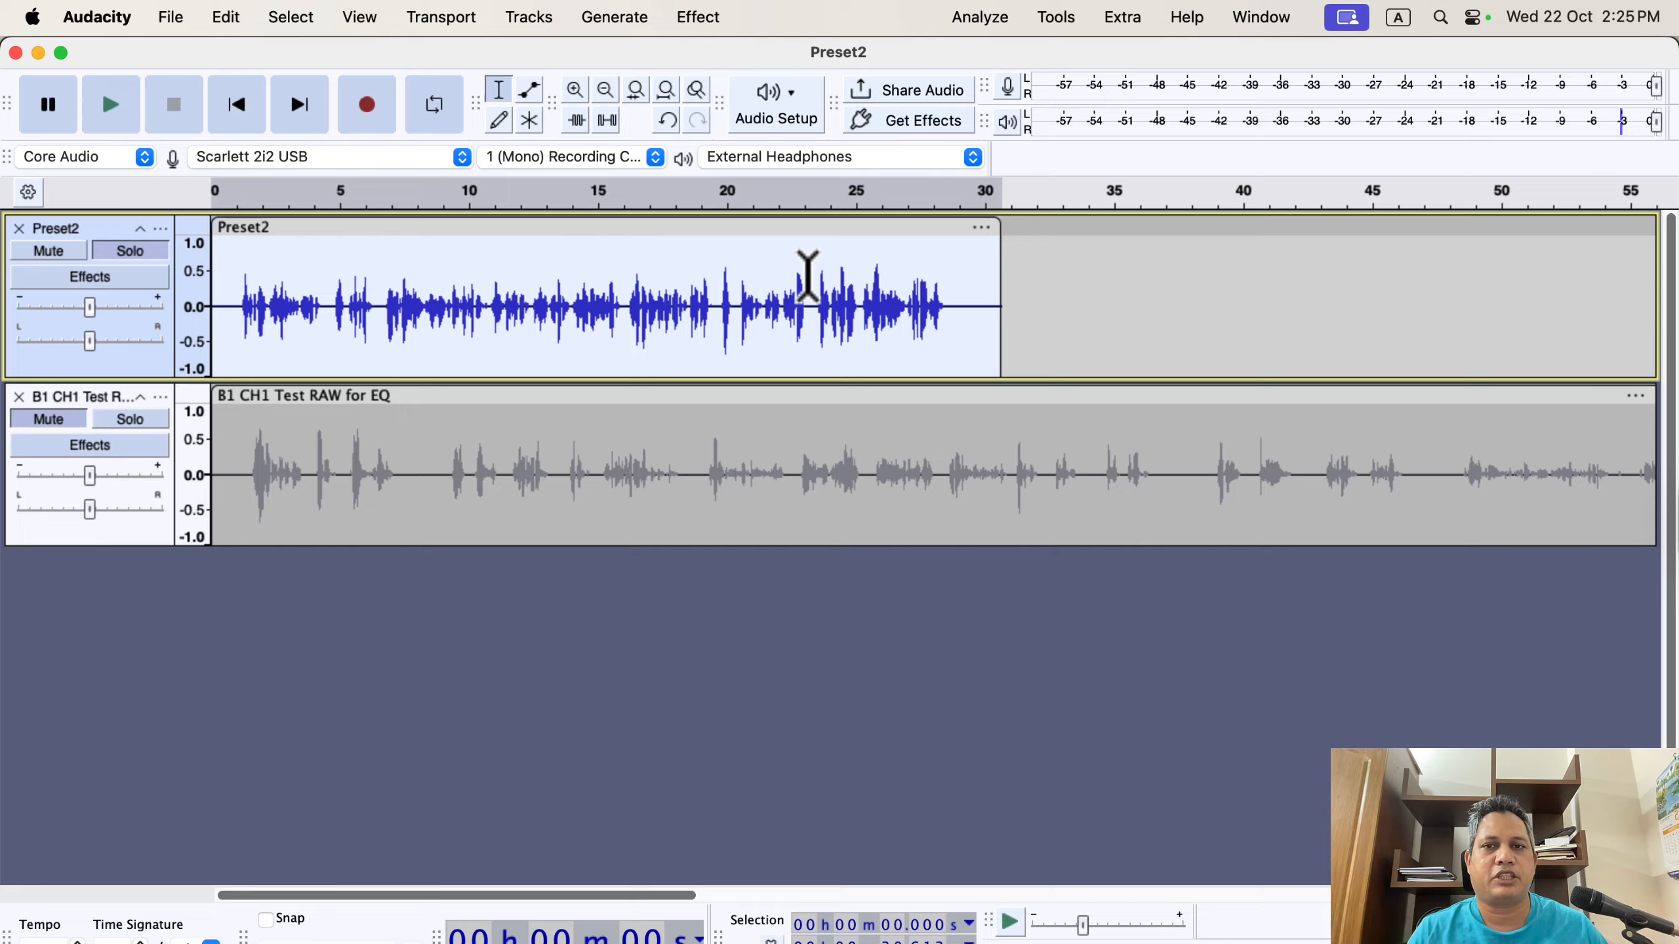
Compress the Preset2 clip with the Compressor's Lead Vocals factory preset and the ratio set to 2.8
left_click(702, 27)
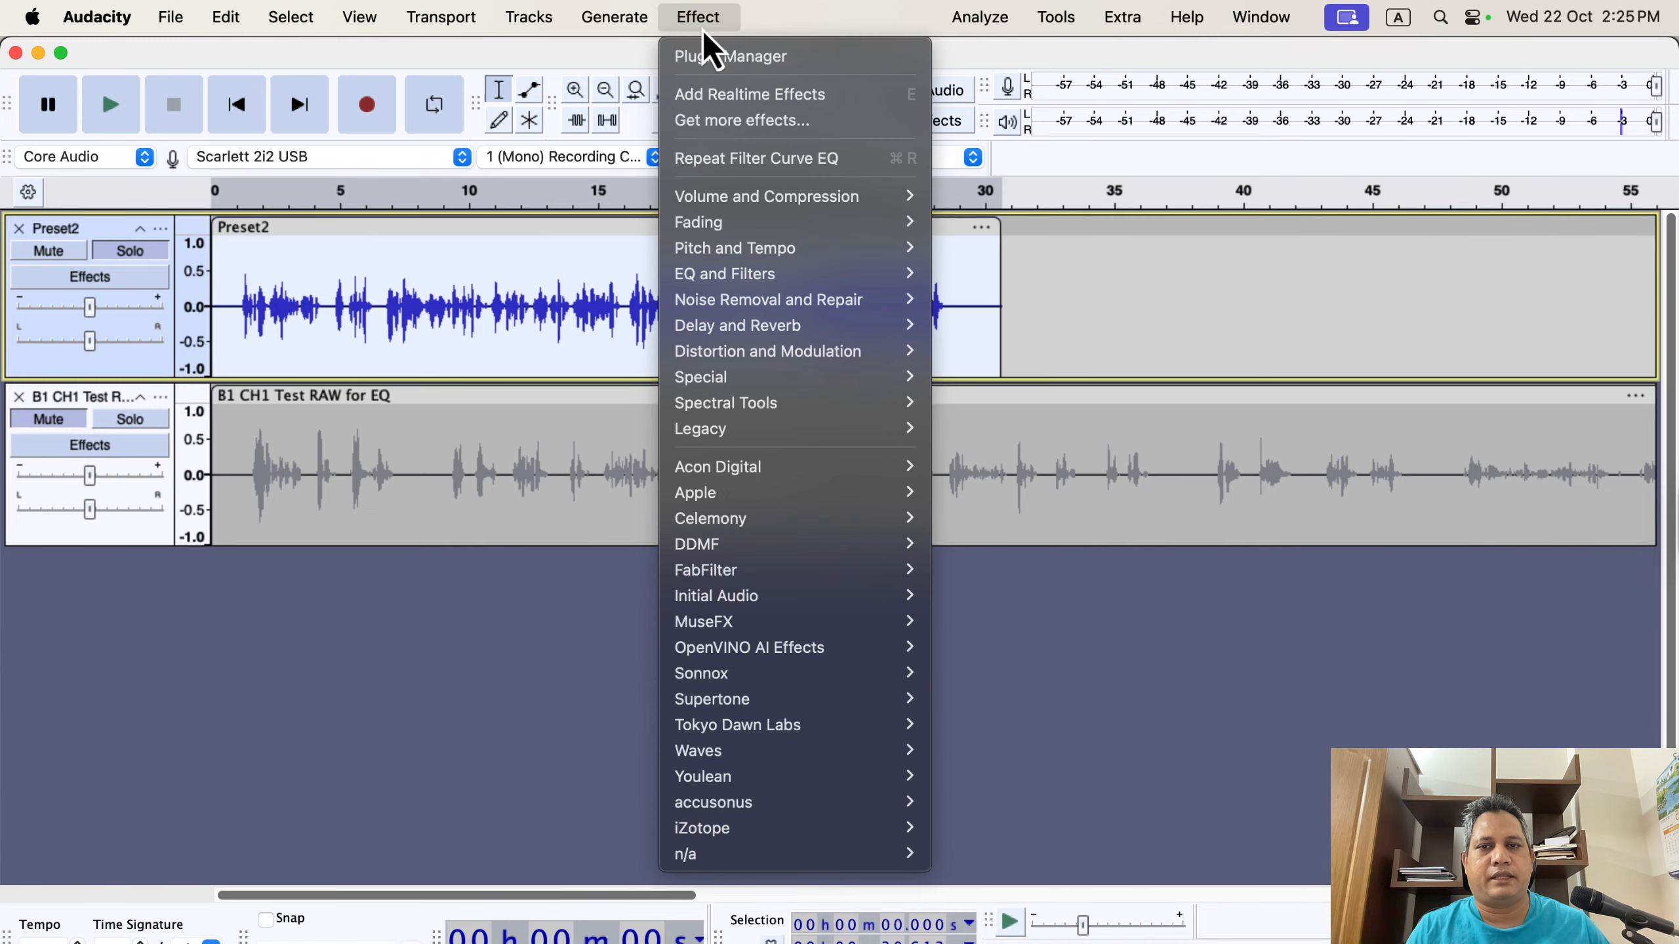
mouse_move(797, 199)
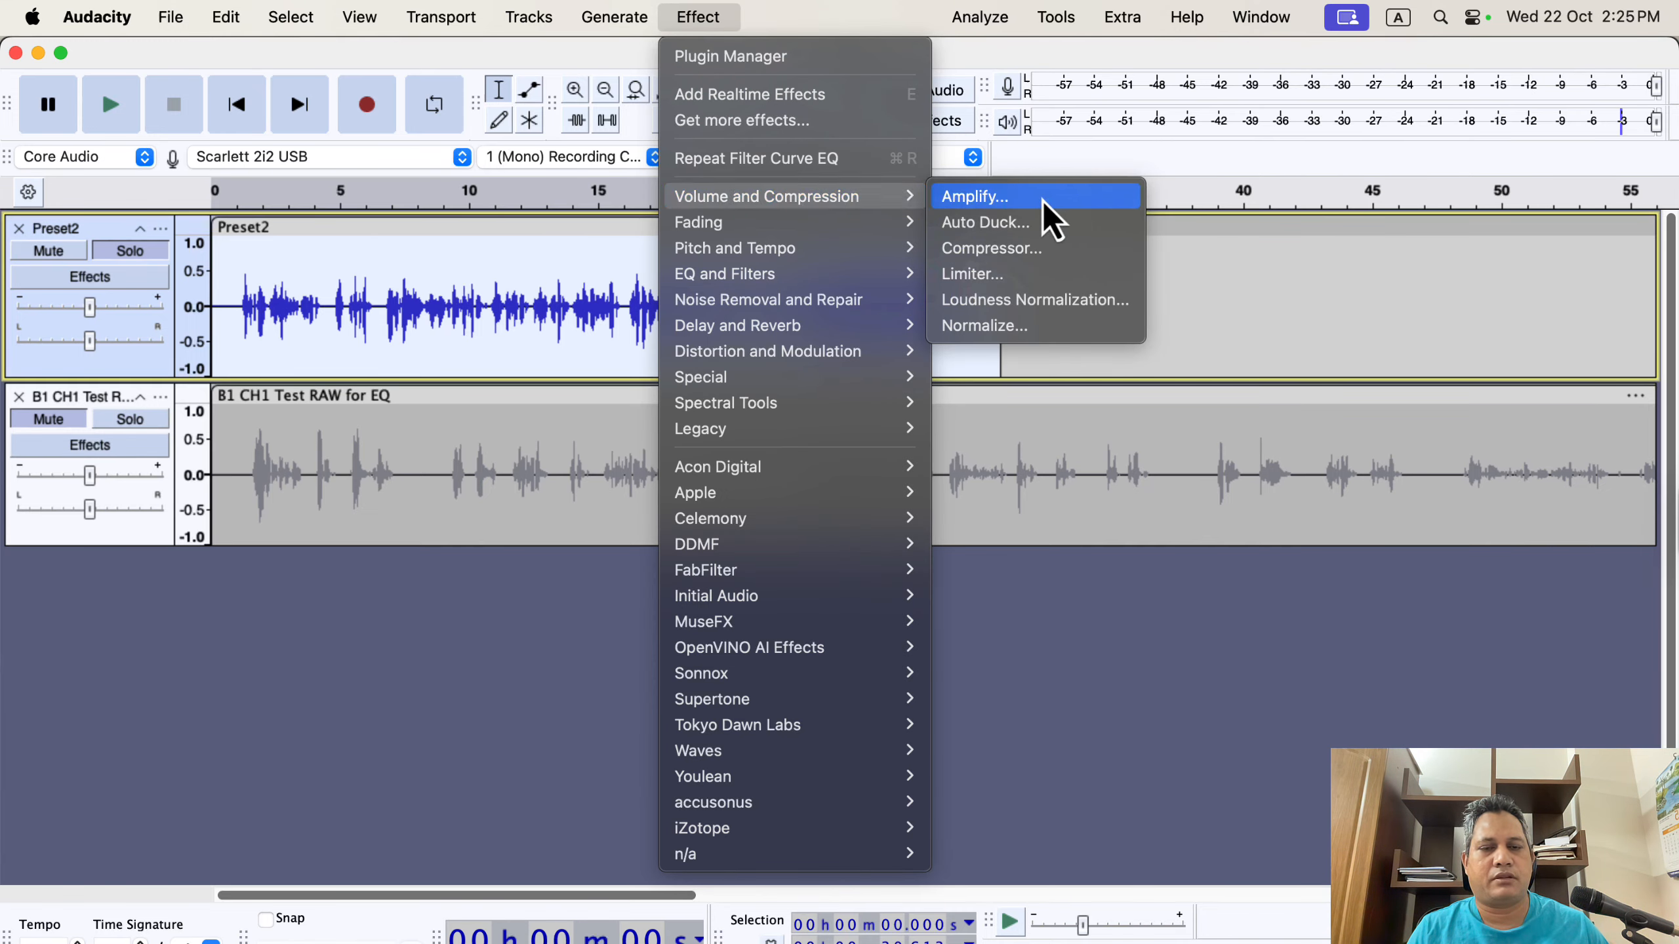
left_click(1035, 254)
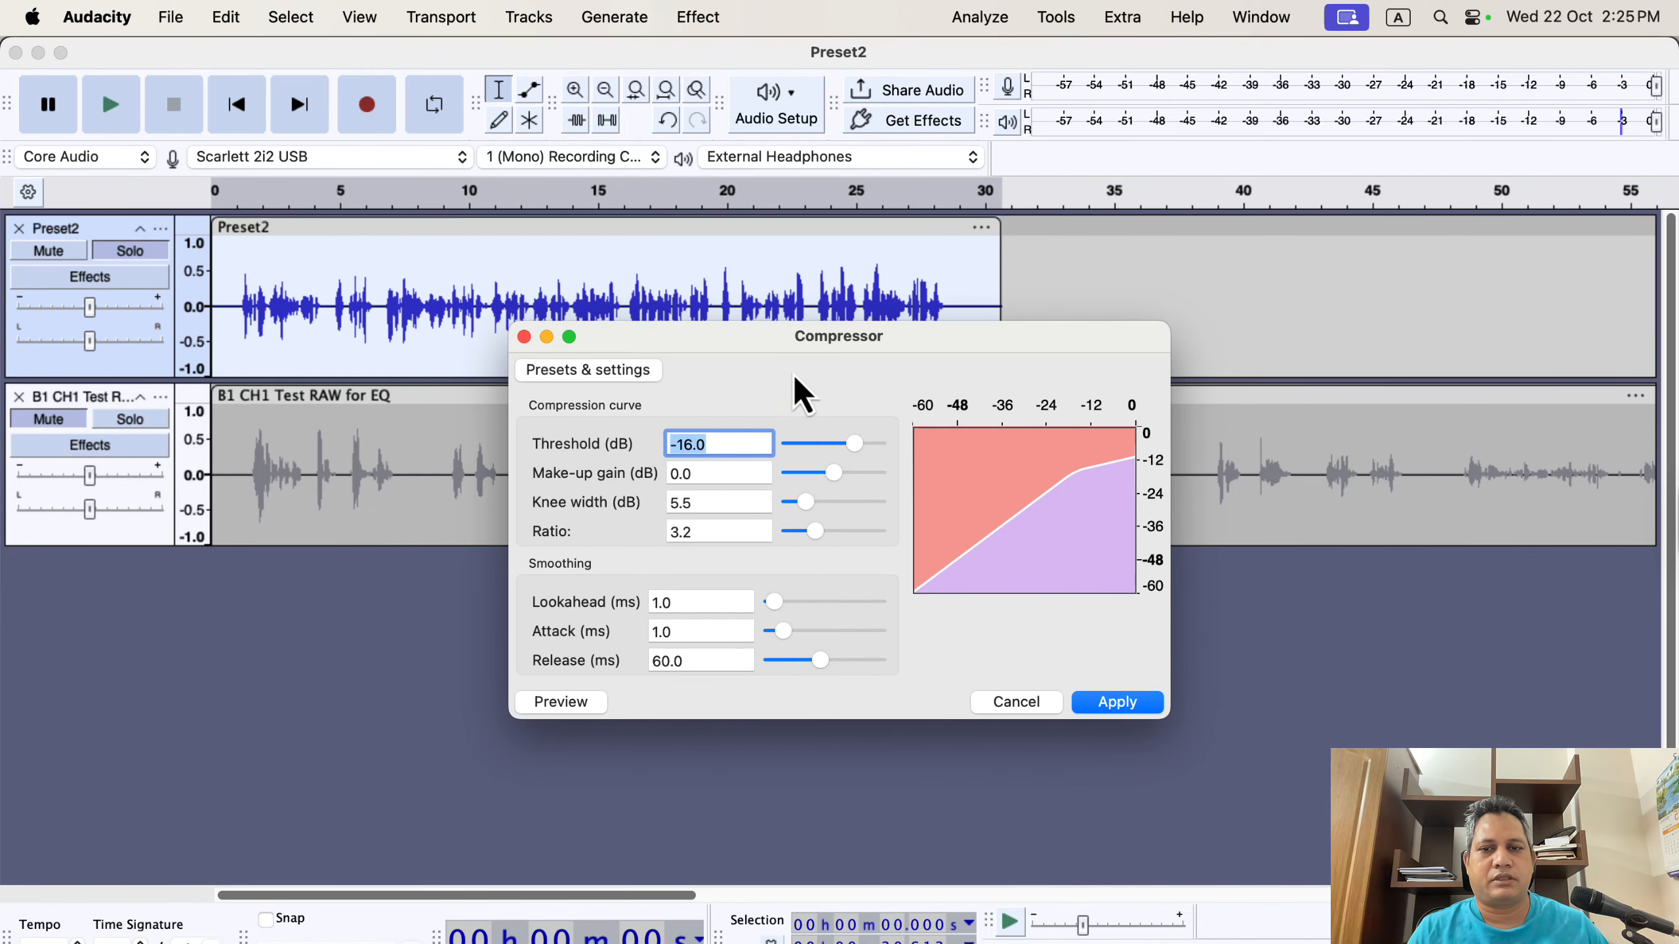
left_click(626, 375)
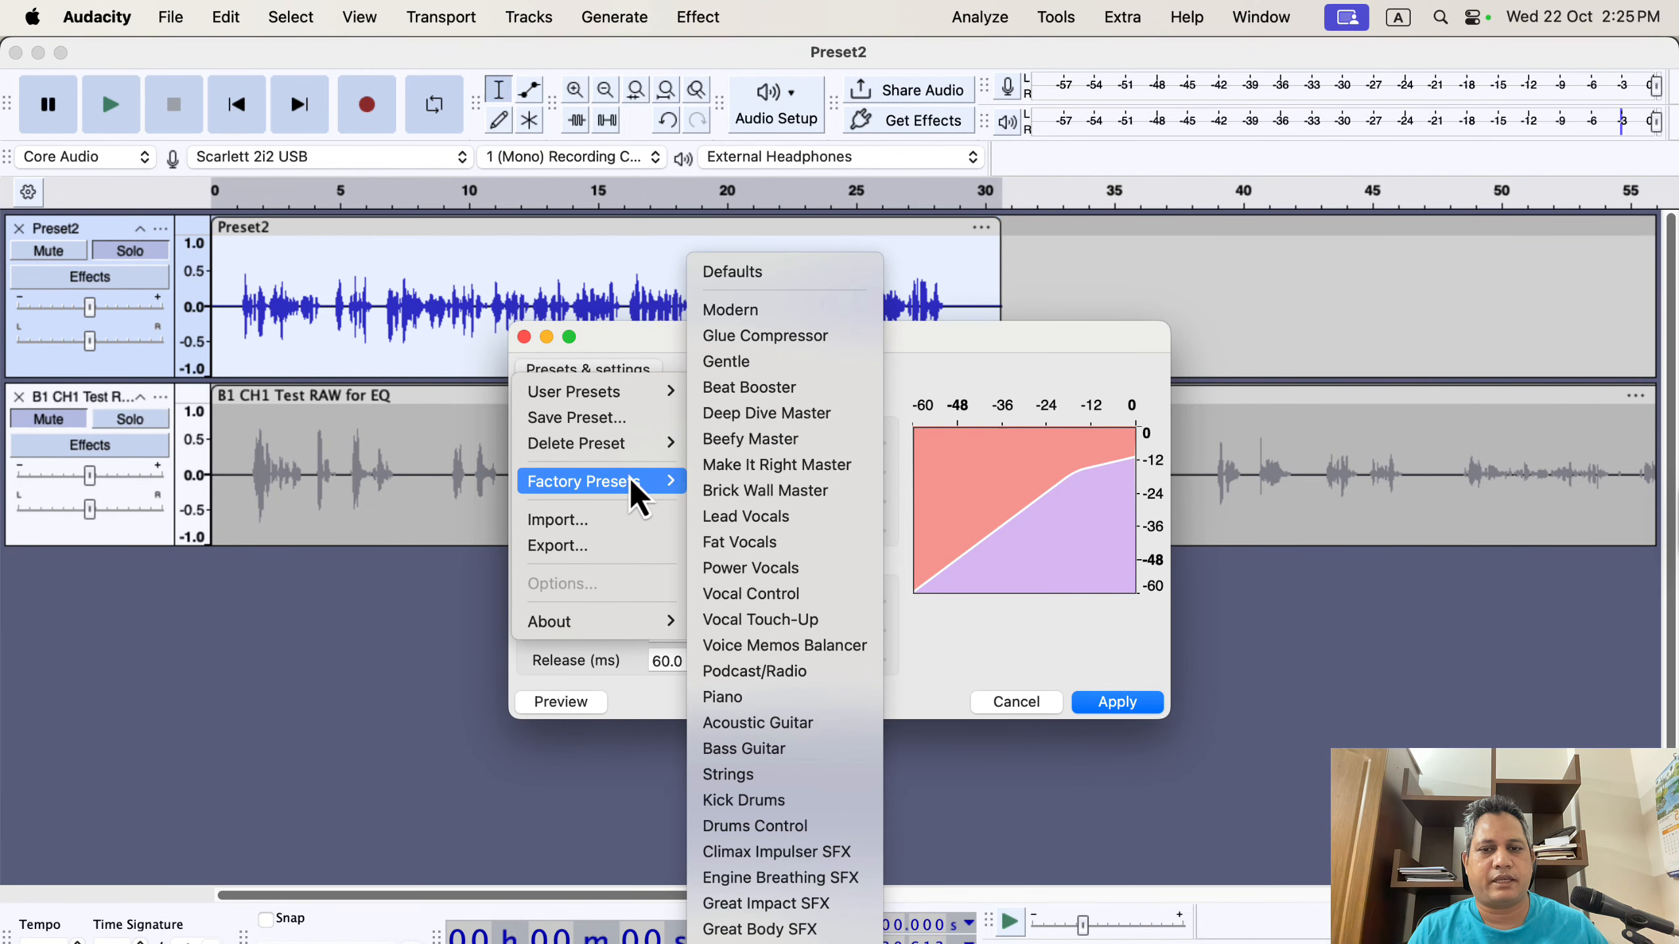
mouse_move(631, 480)
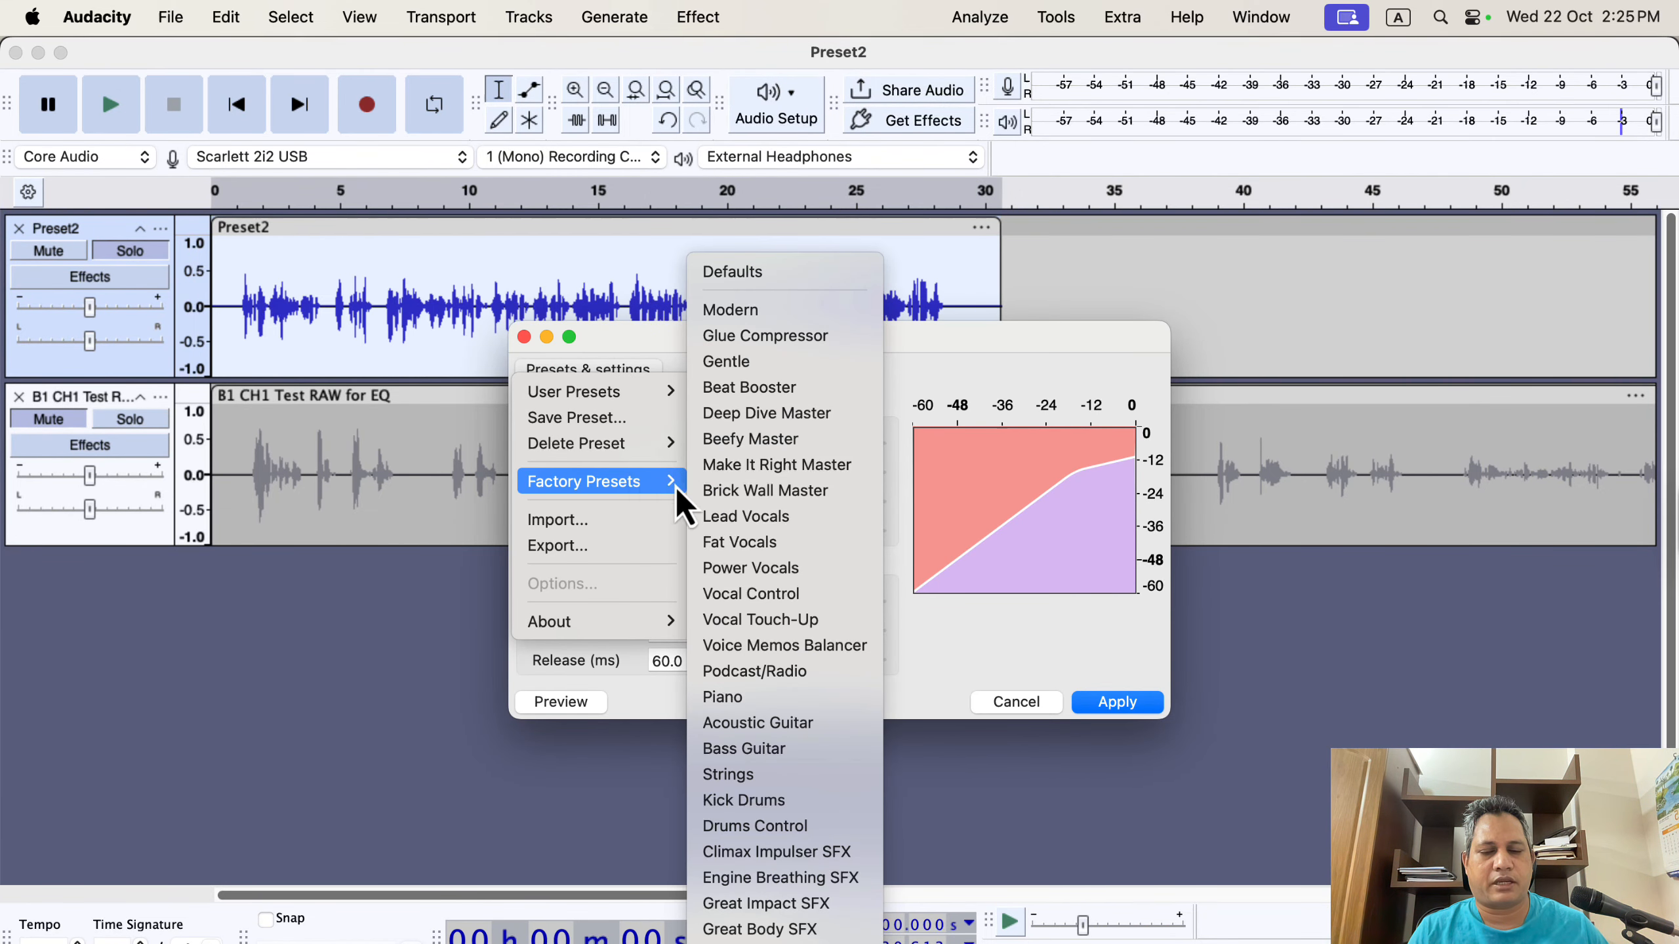
left_click(829, 517)
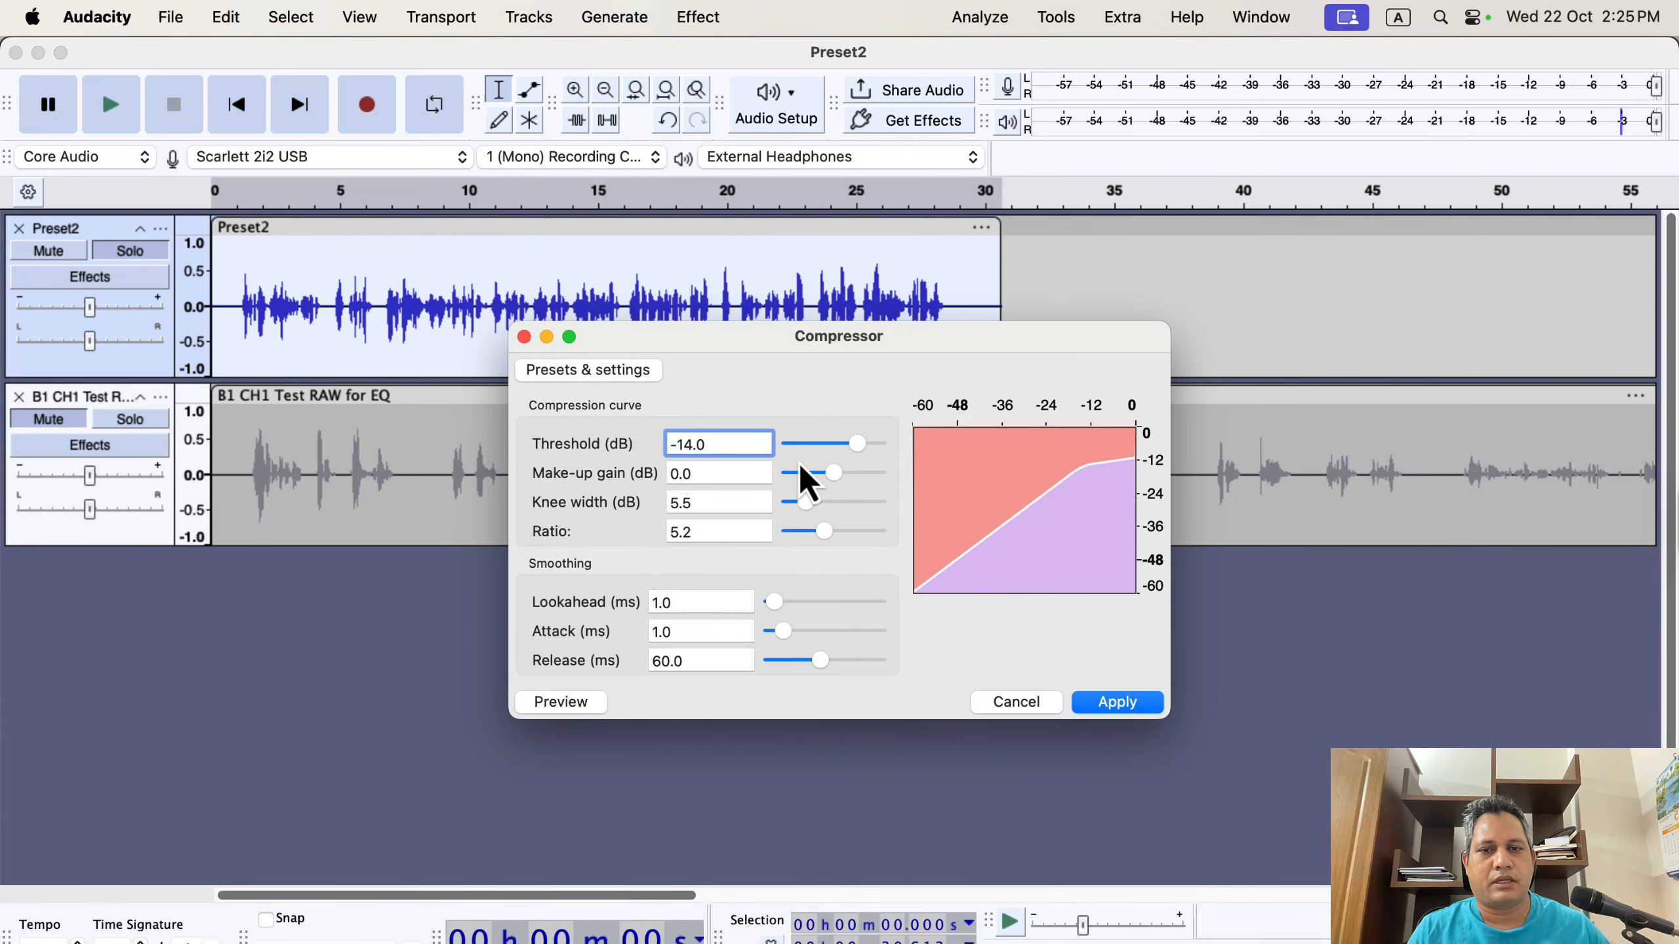
left_click_drag(821, 540, 815, 544)
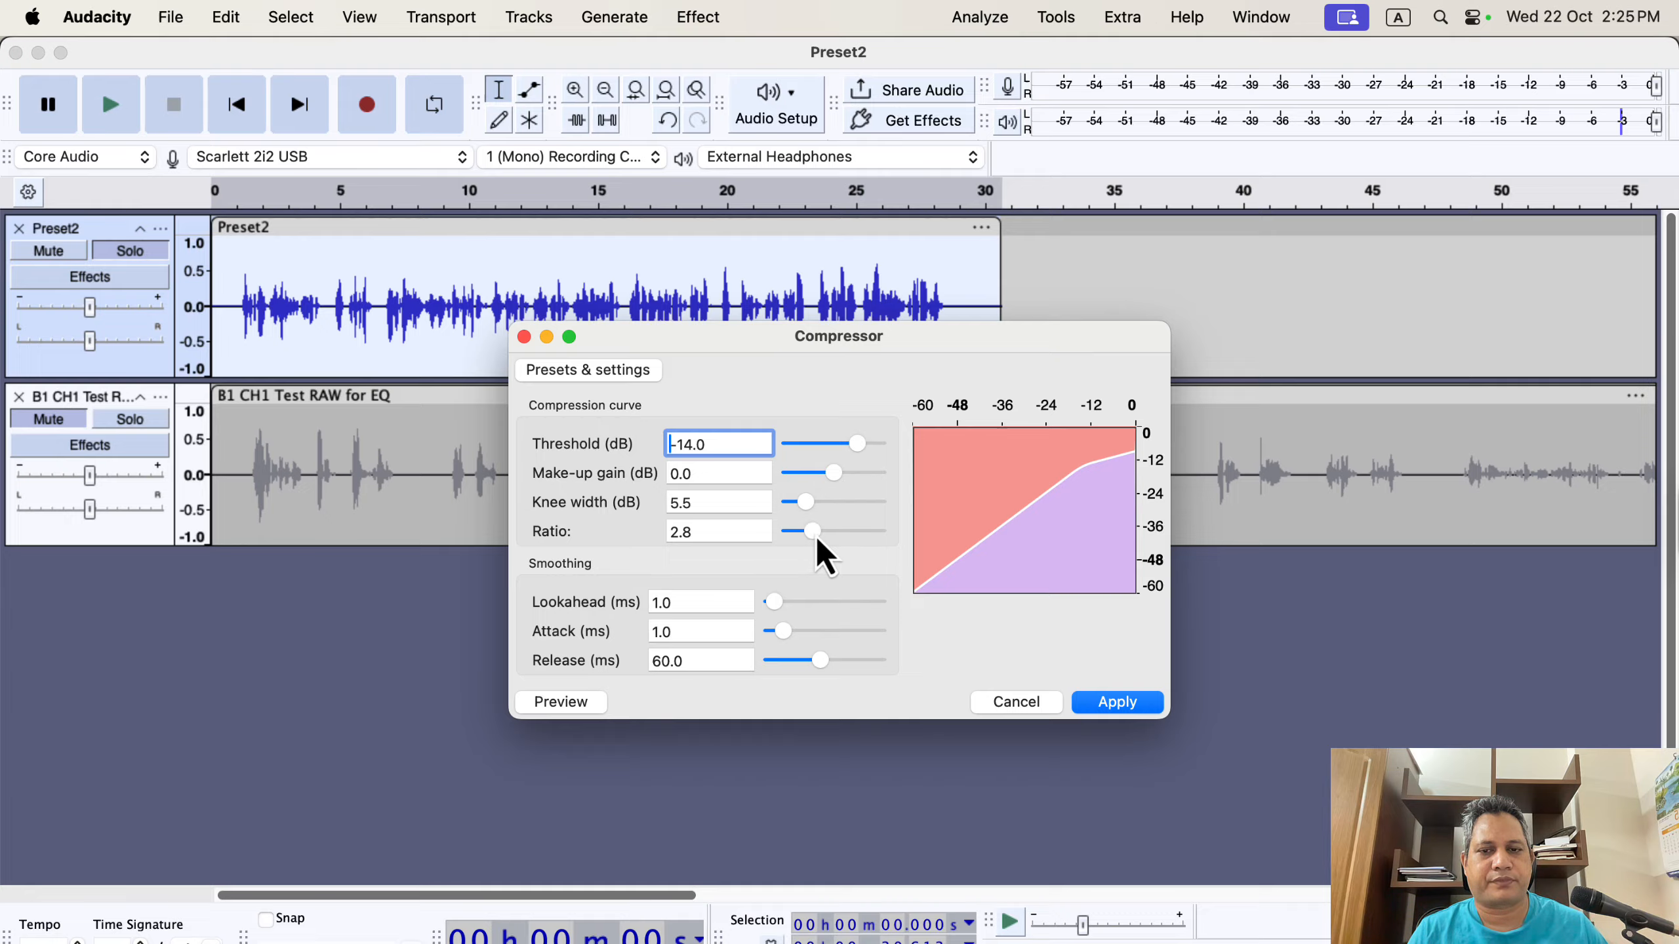
left_click(1104, 704)
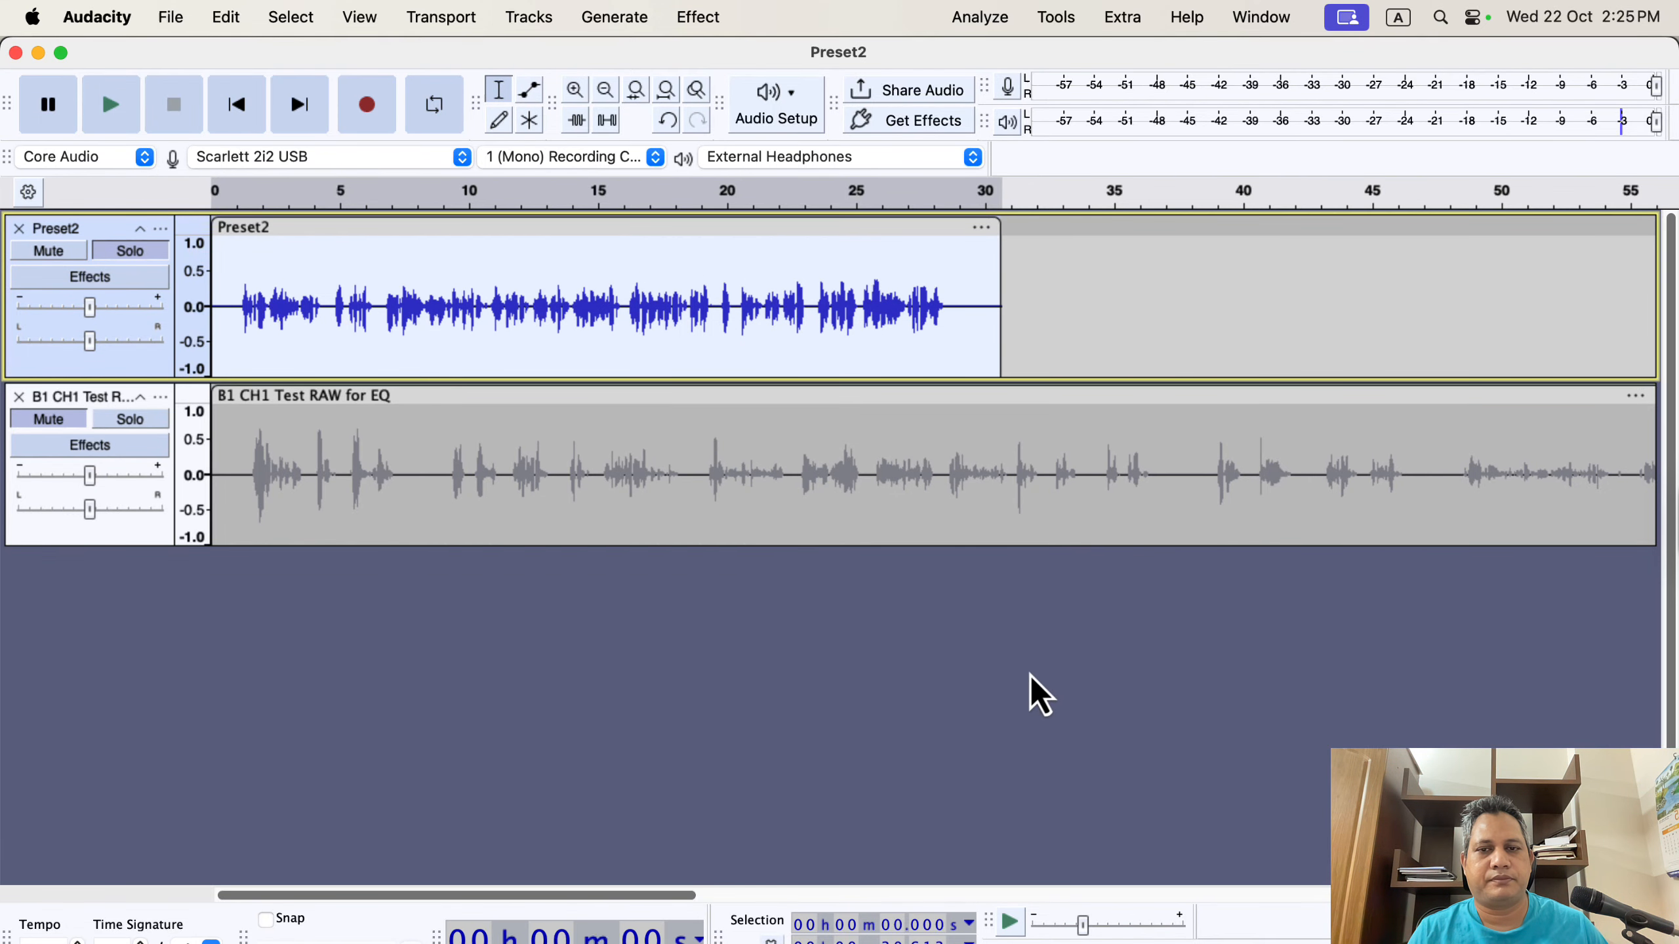
Solo B1 CH1 Test RAW for EQ and repeat the same Compressor effect on its whole clip
left_click(132, 419)
double_click(487, 467)
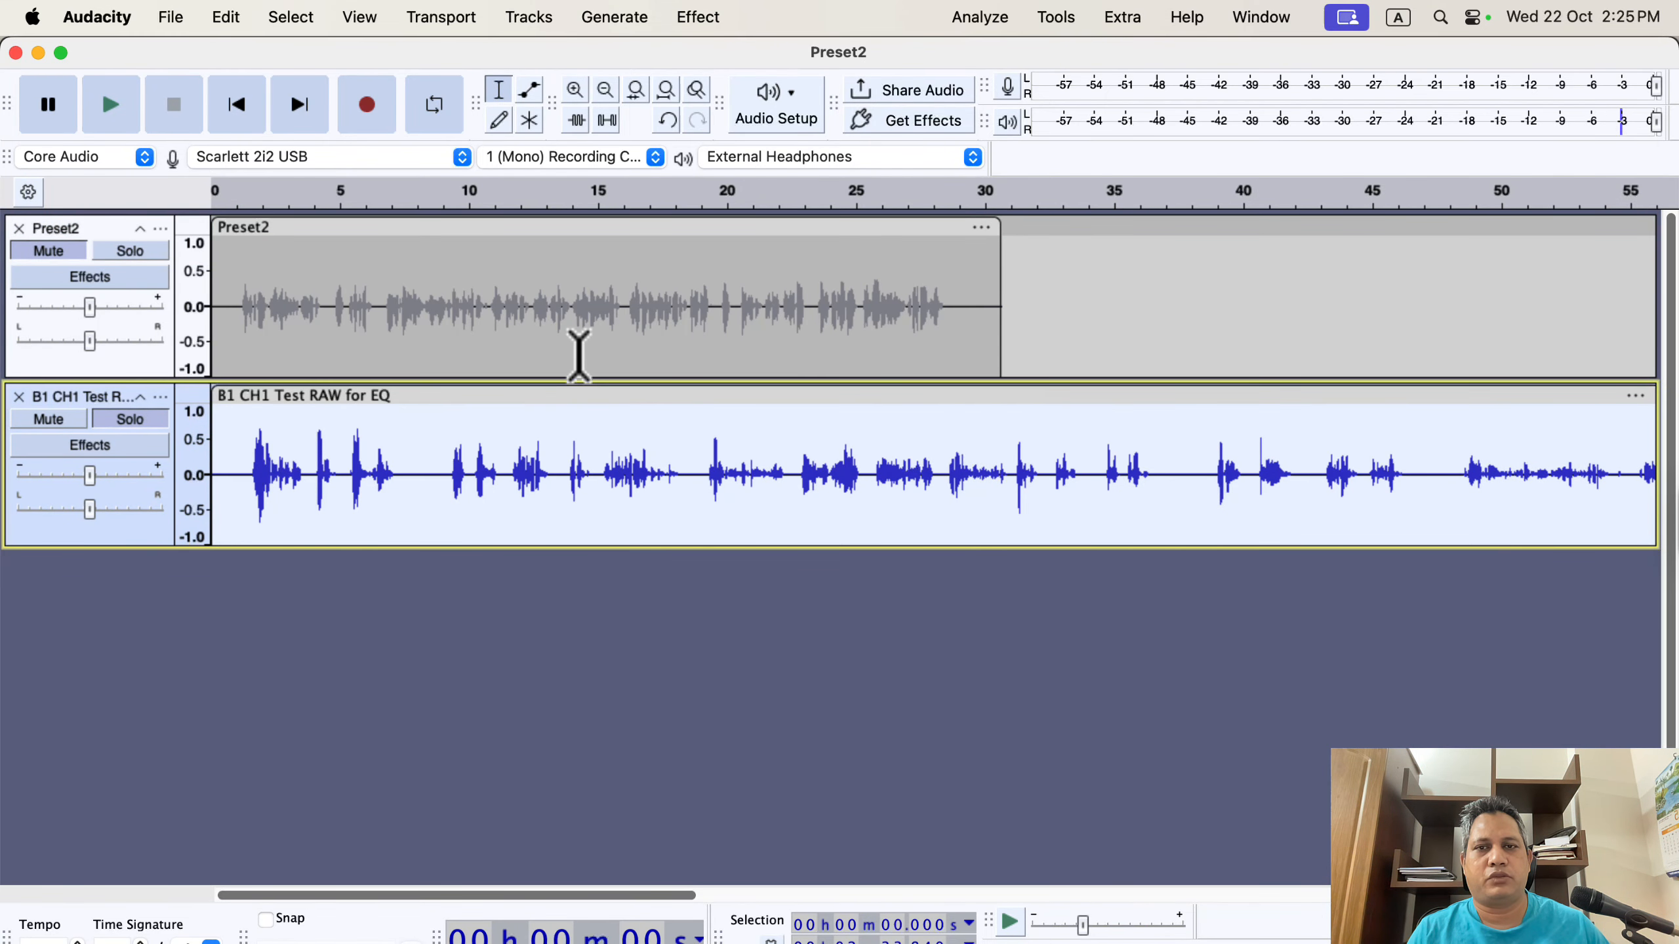
left_click(700, 18)
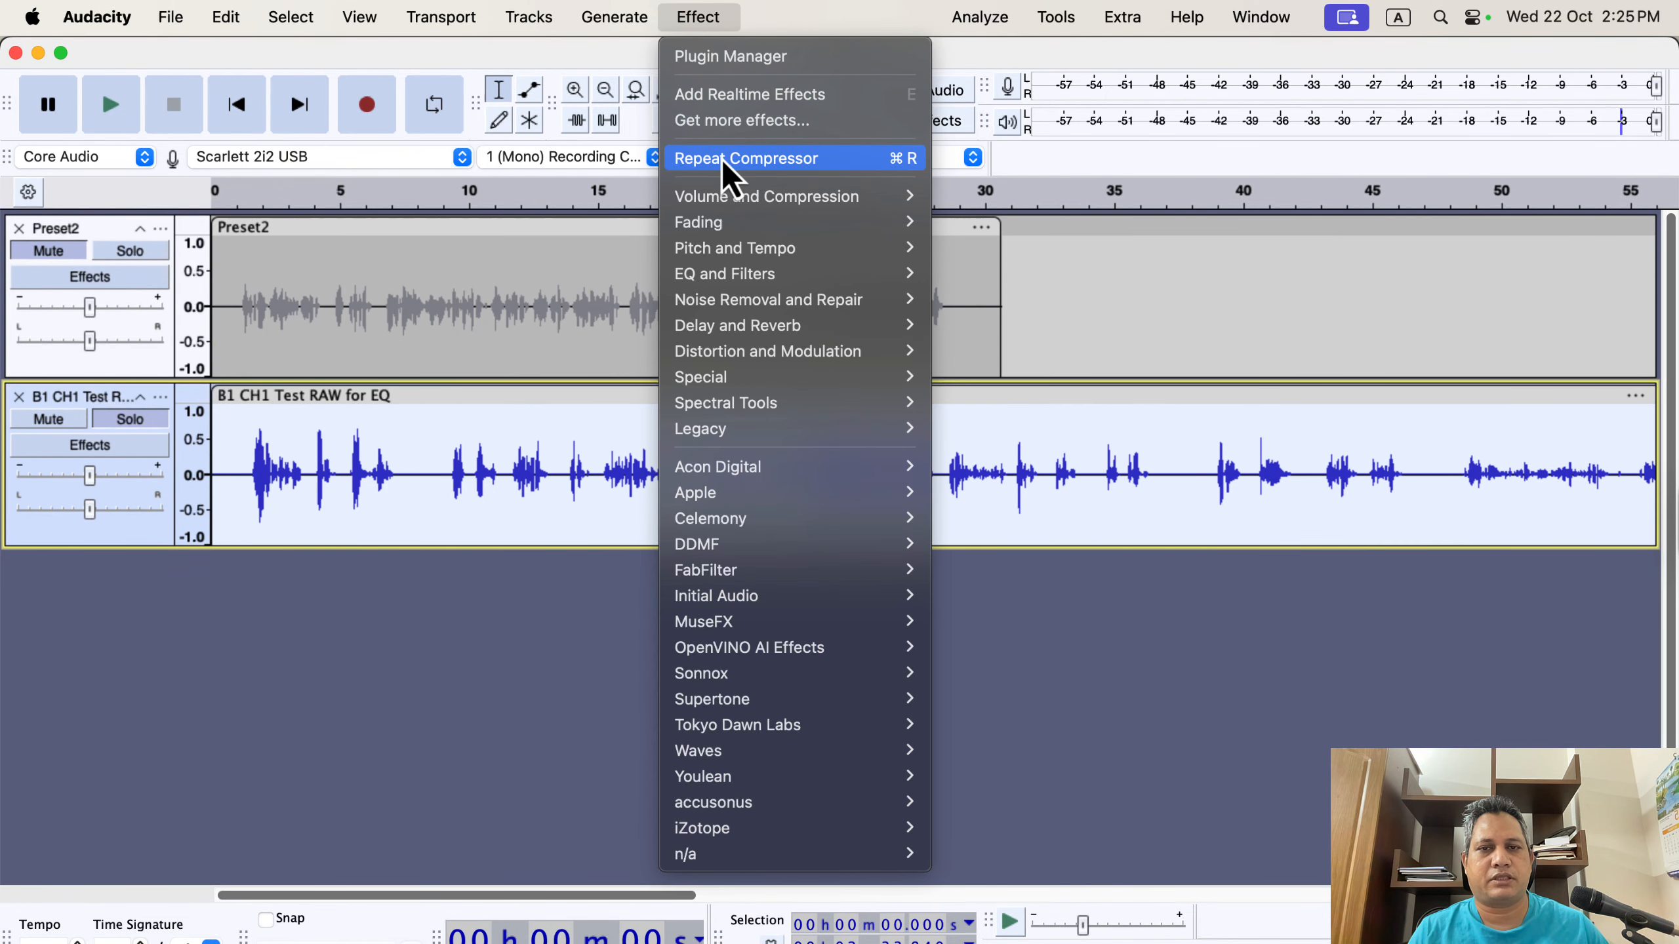
left_click(858, 157)
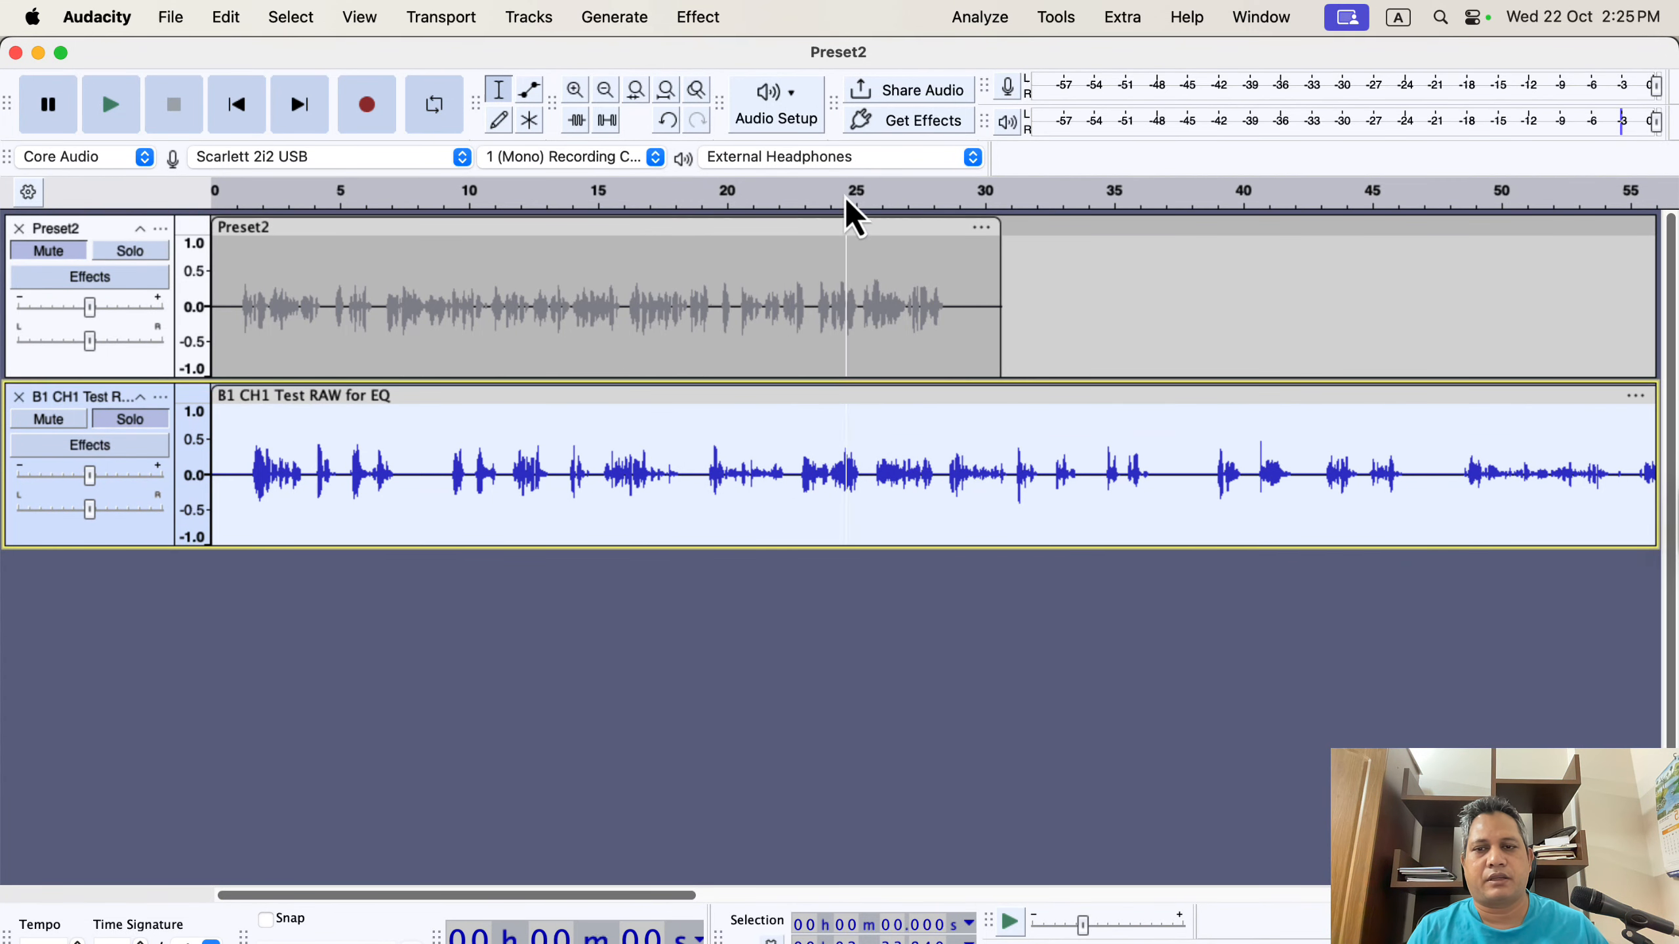
Solo Preset2 and normalize its whole clip to a peak amplitude of -3.0 dB
left_click(144, 252)
double_click(480, 307)
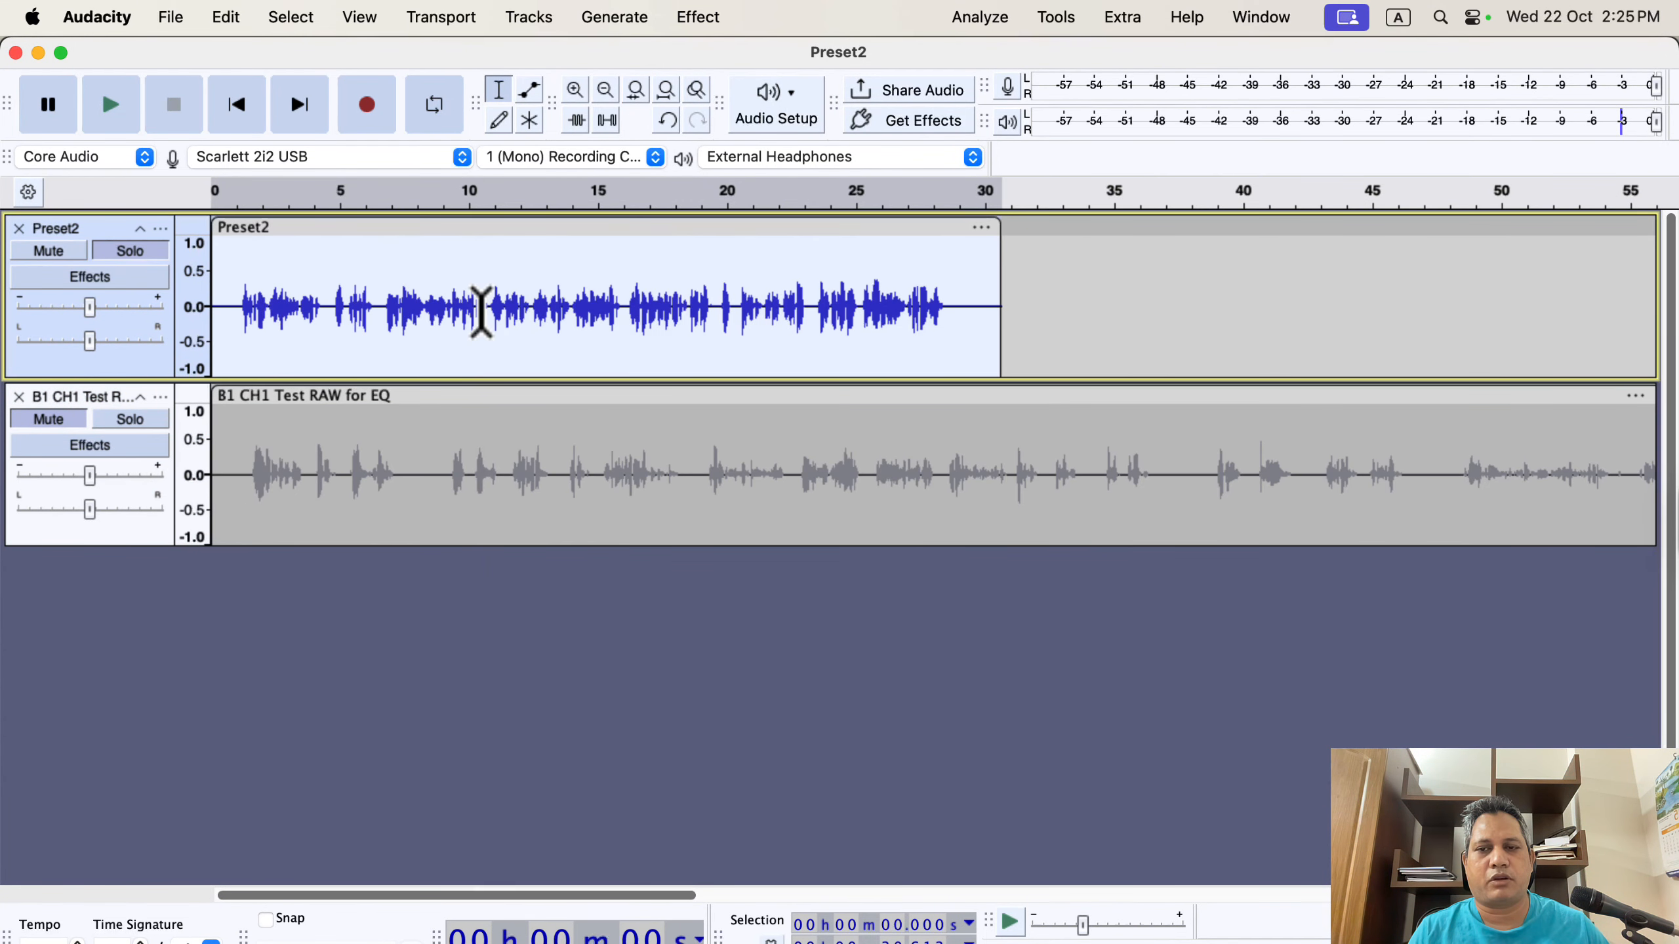
left_click(711, 22)
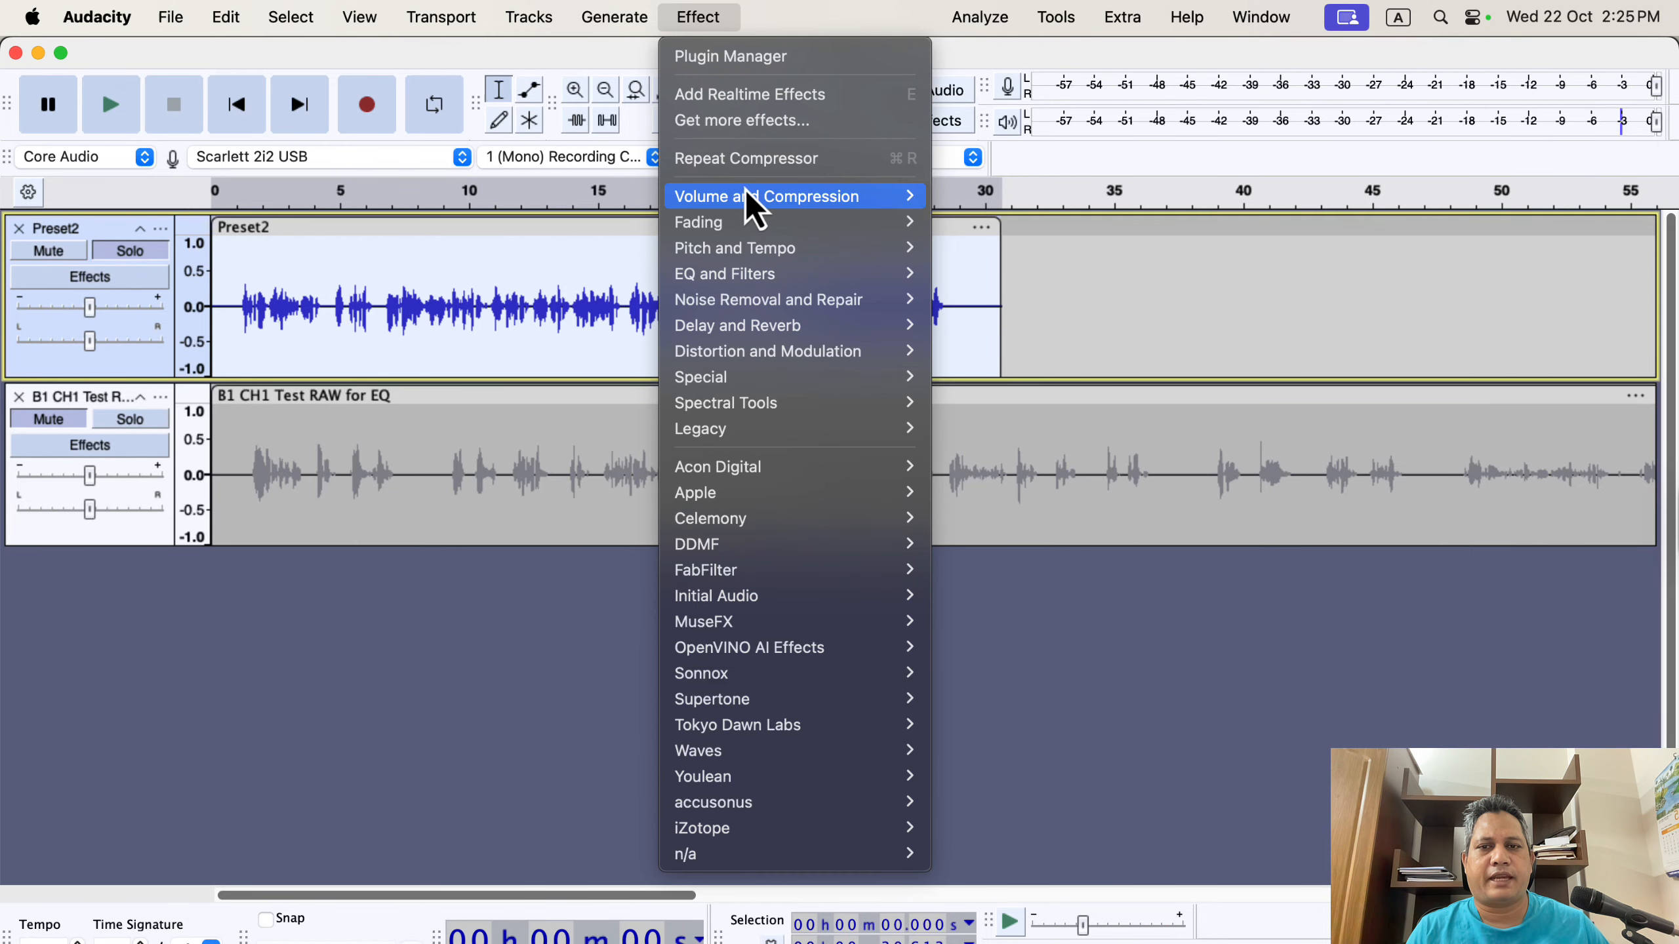
mouse_move(747, 193)
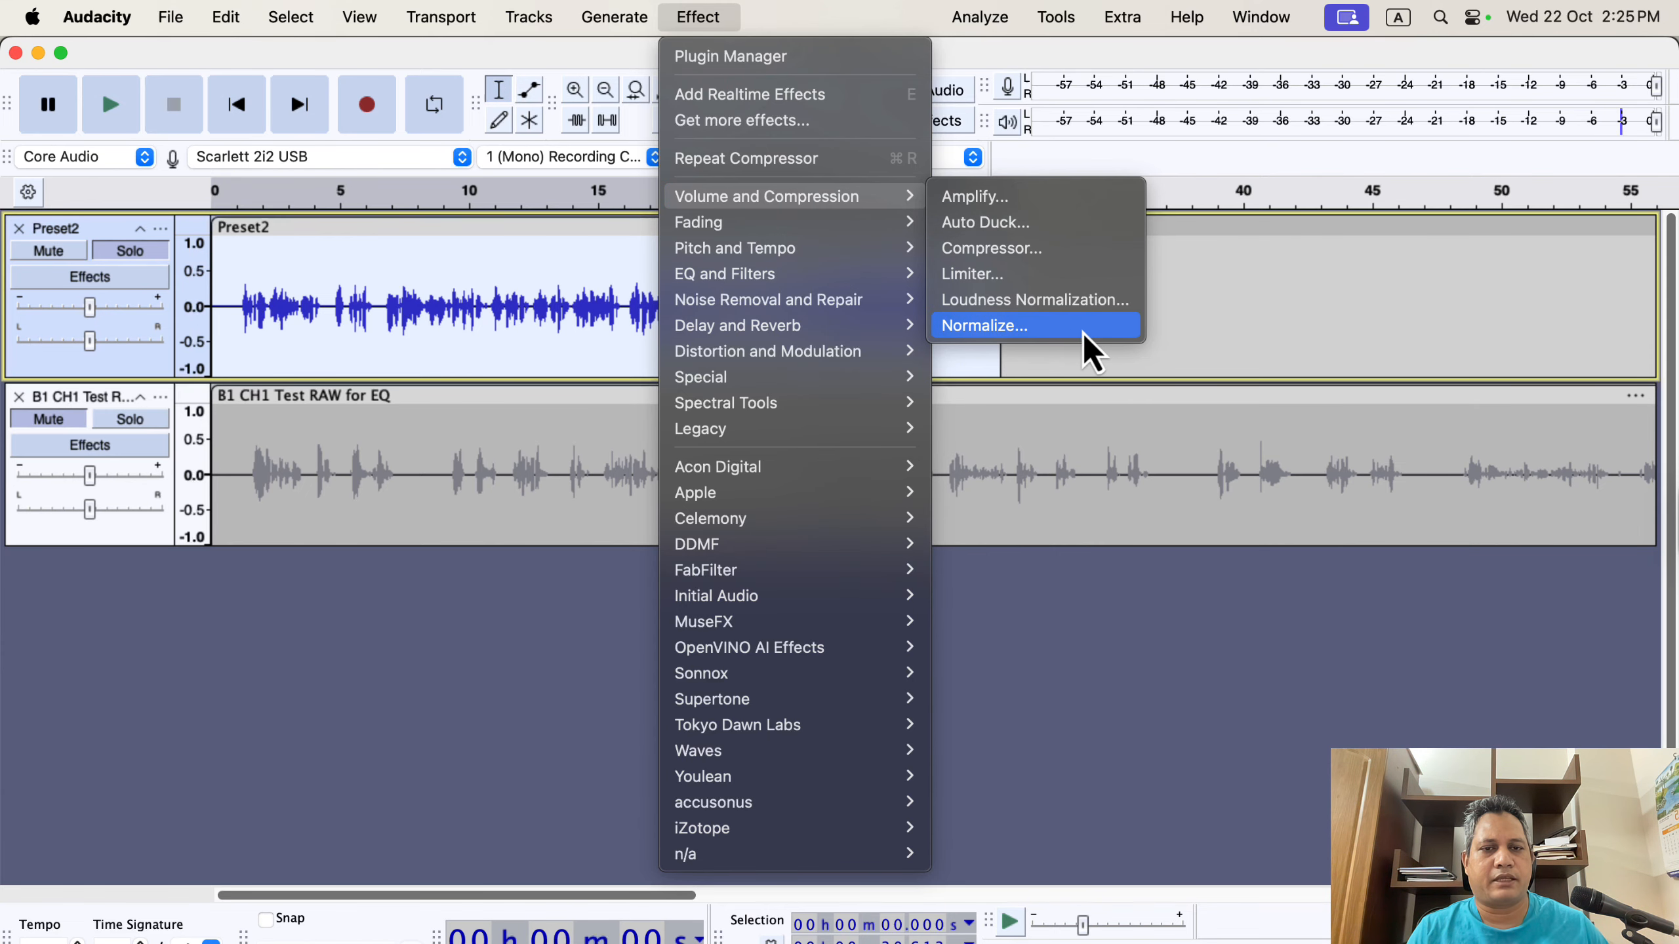
left_click(1047, 324)
left_click(977, 612)
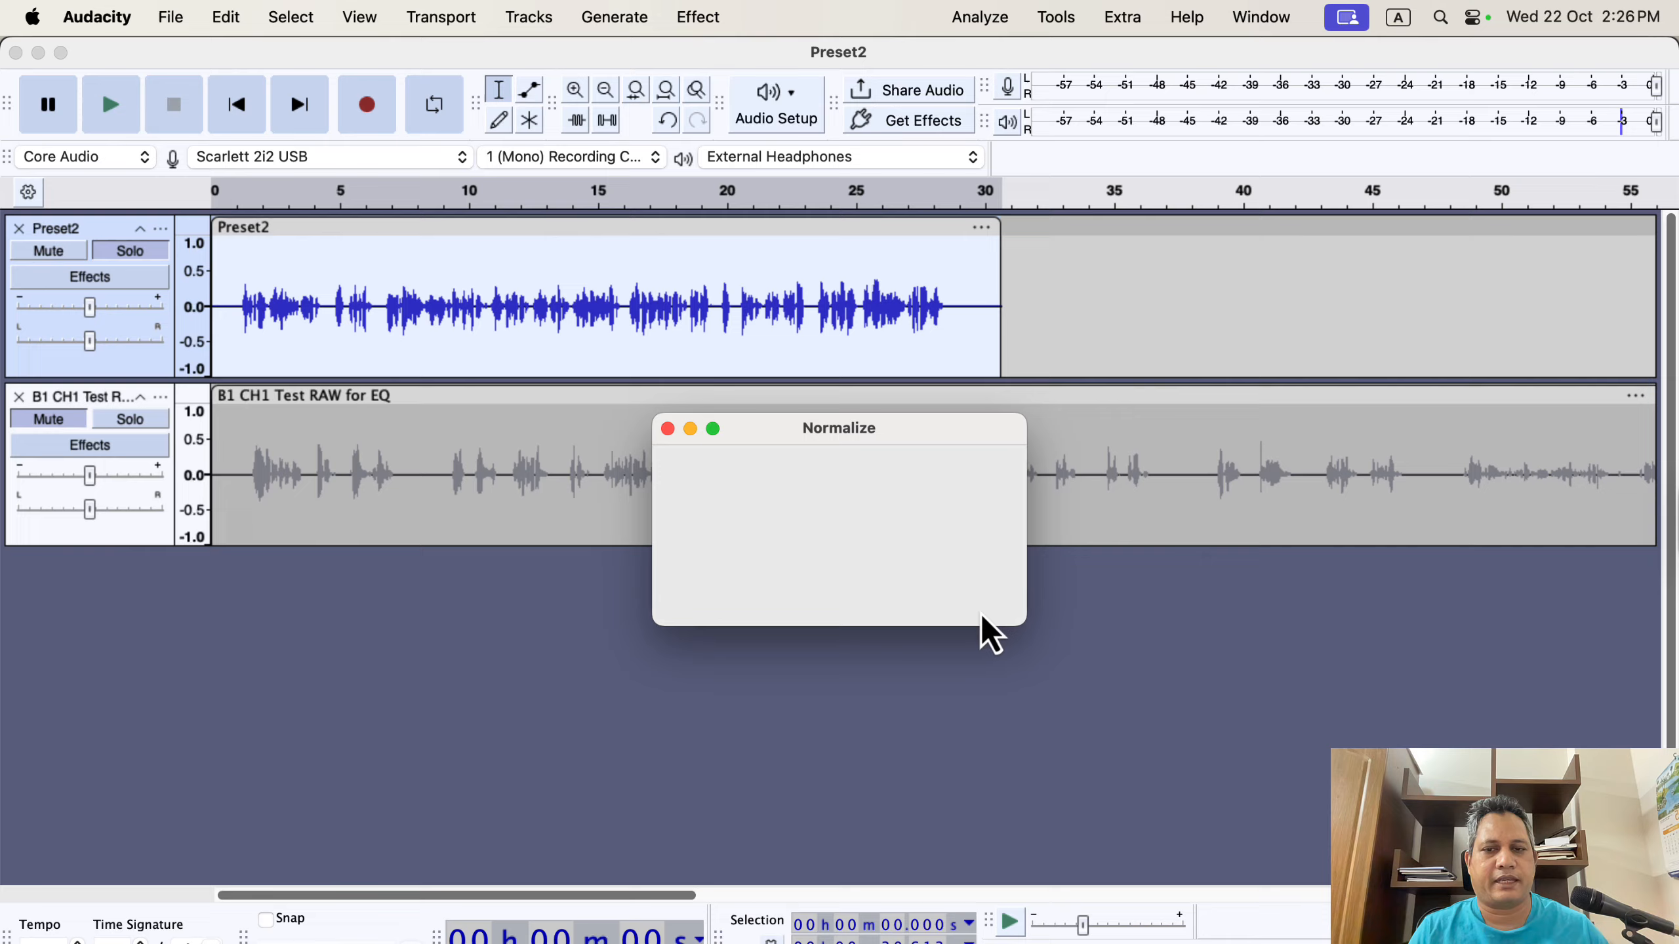
Solo B1 CH1 Test RAW for EQ and normalize its whole clip to -3.0 dB peak amplitude with DC offset removal
left_click(125, 421)
double_click(480, 469)
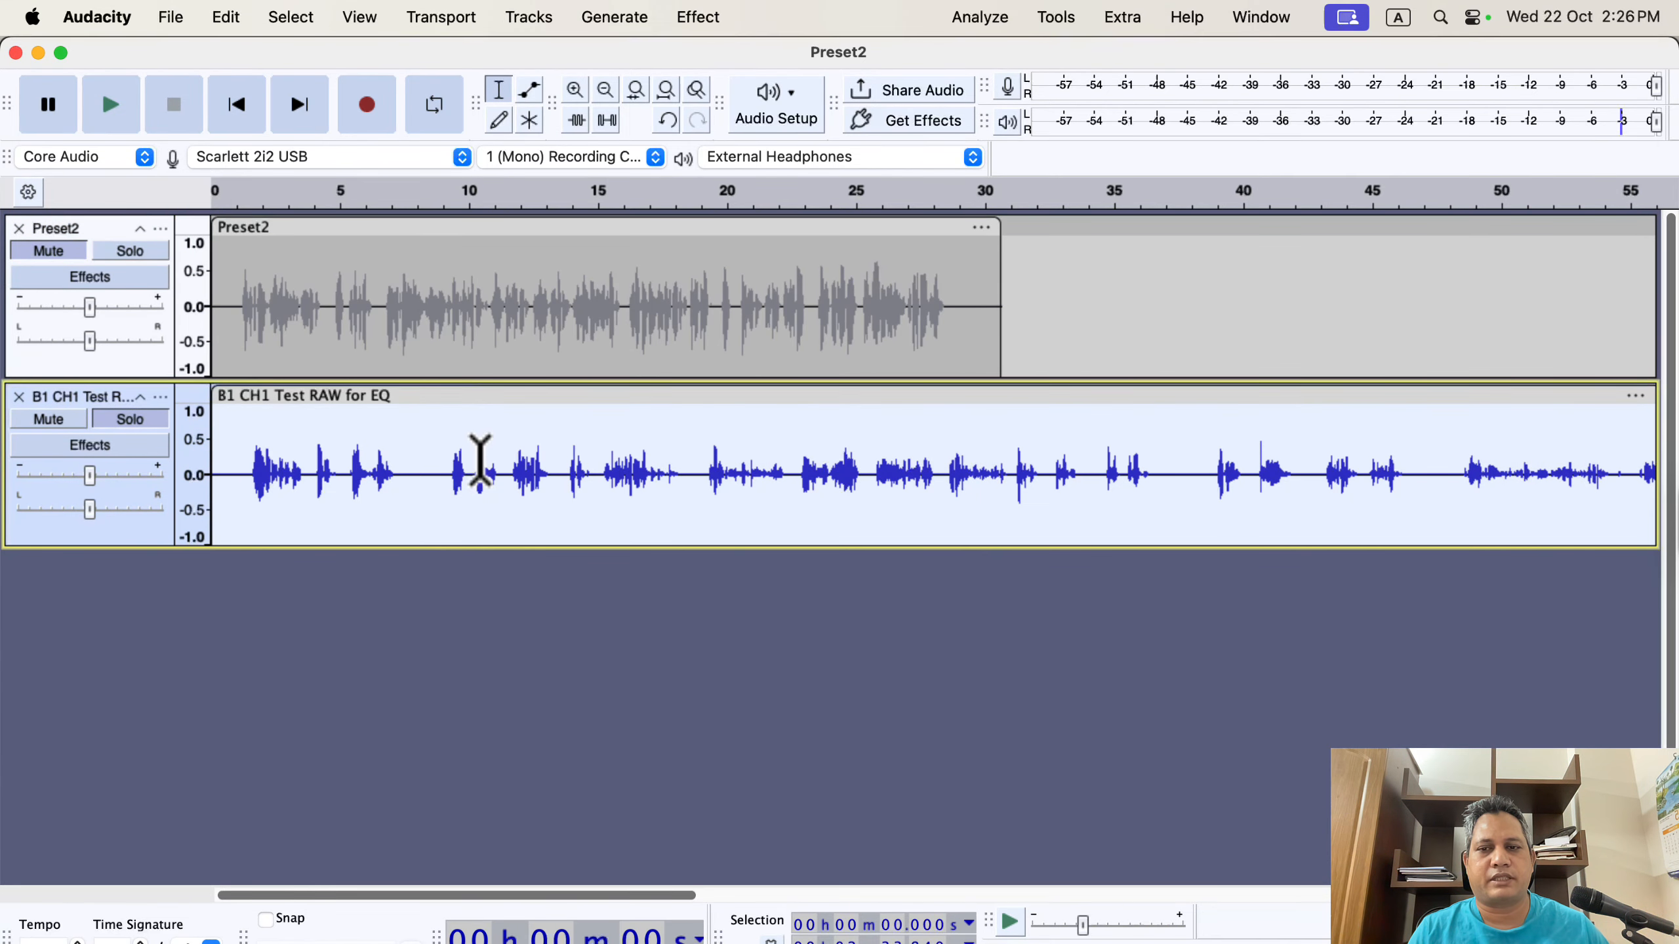
left_click(698, 17)
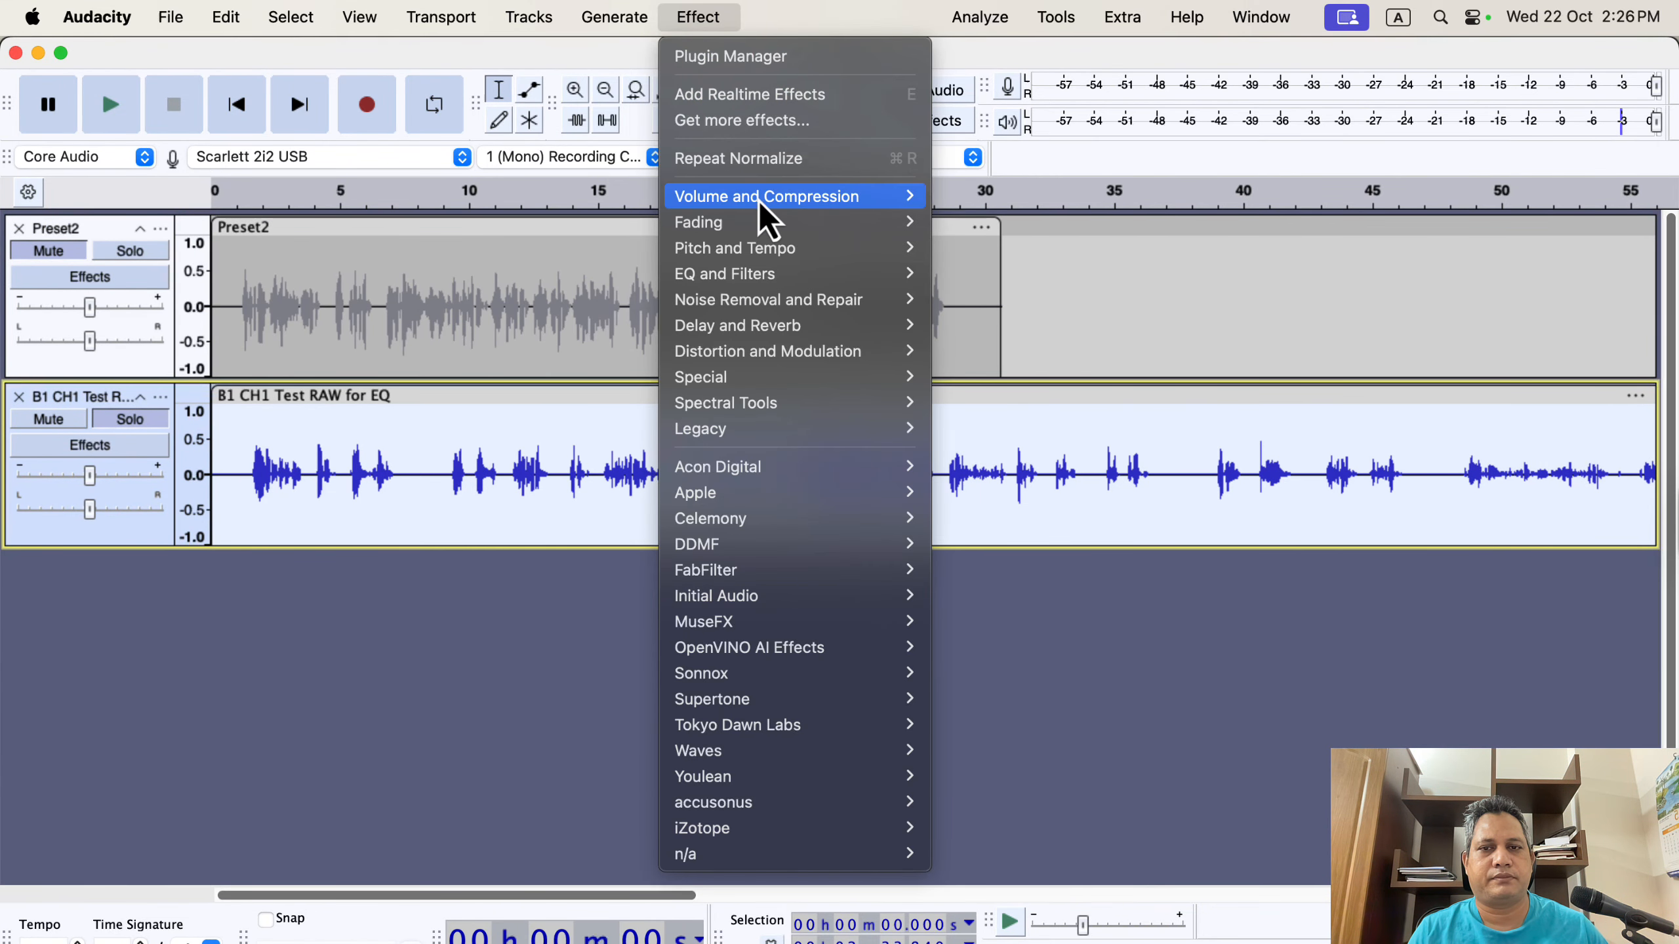
mouse_move(766, 197)
left_click(985, 326)
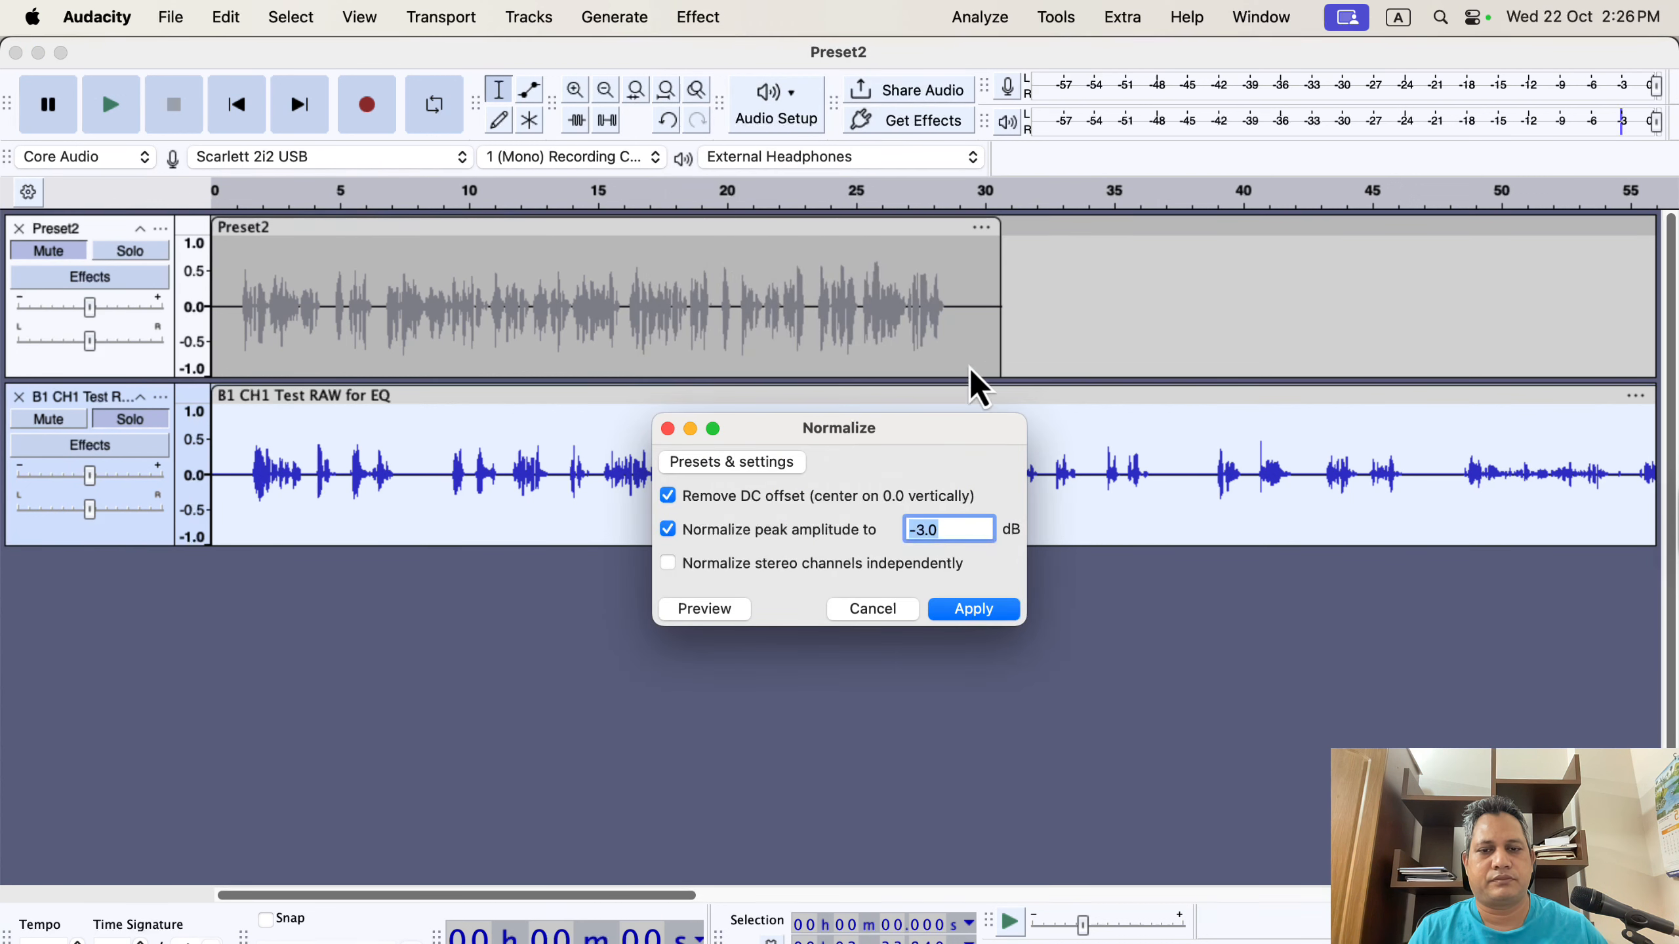
left_click(1000, 607)
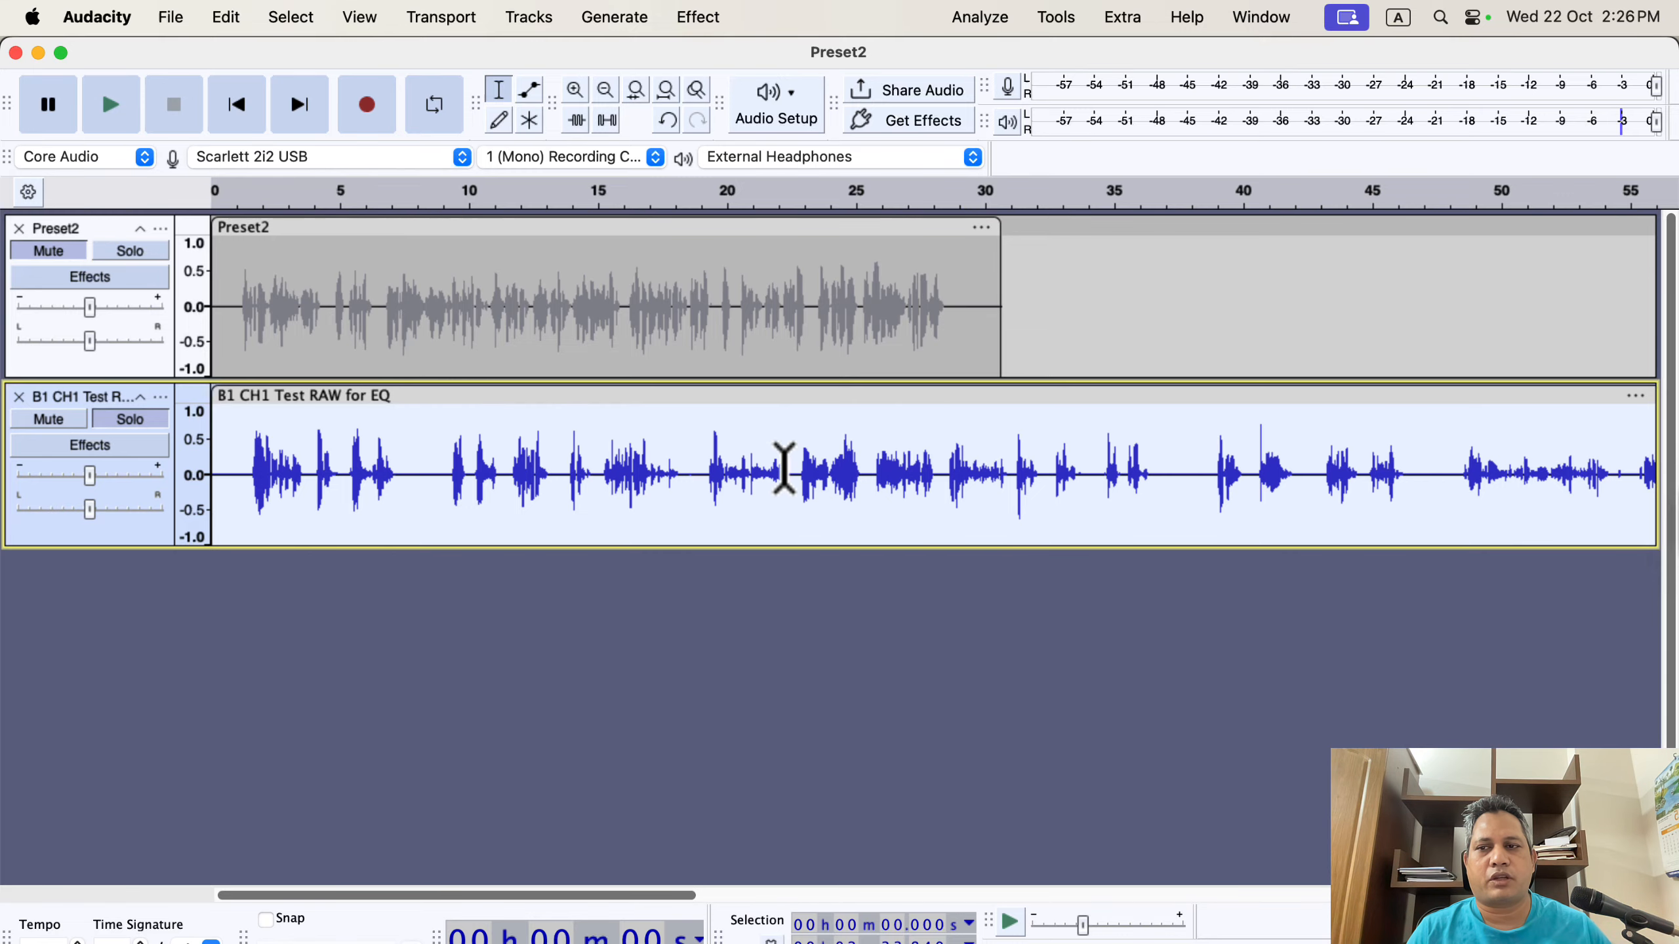
Solo Preset2 and play it back from about 1 second to hear the processed voice, then stop playback
left_click(149, 255)
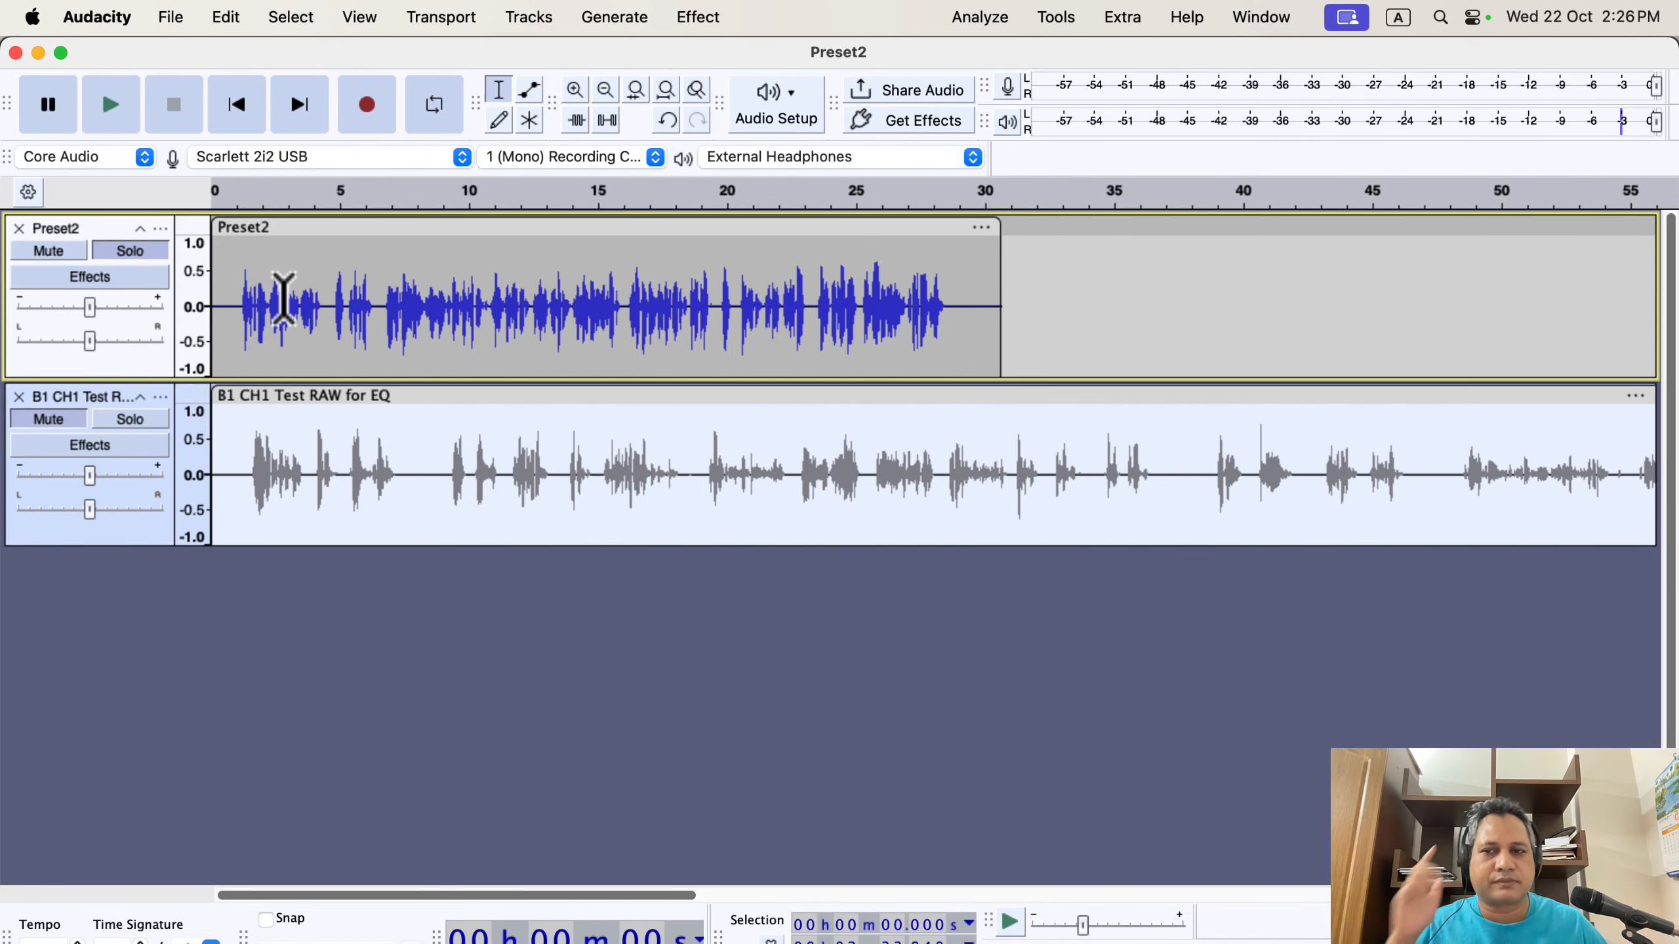
left_click(236, 278)
key("space")
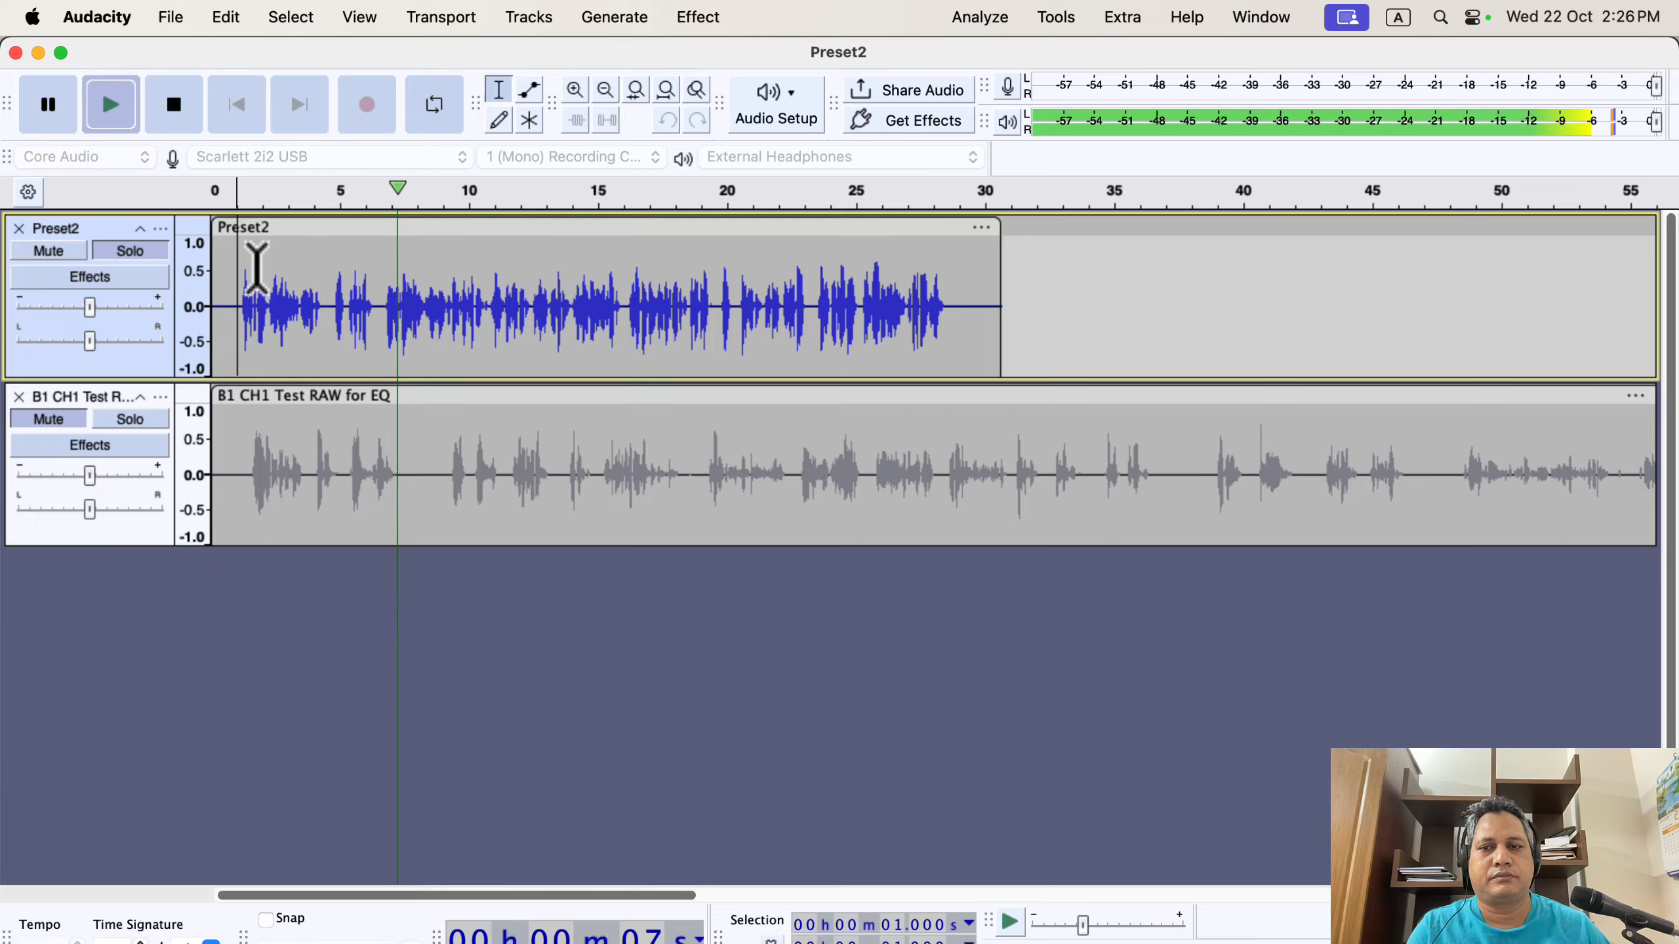
key("space")
Solo B1 CH1 Test RAW for EQ and listen to its processed audio from about 1 second, then stop playback
left_click(148, 418)
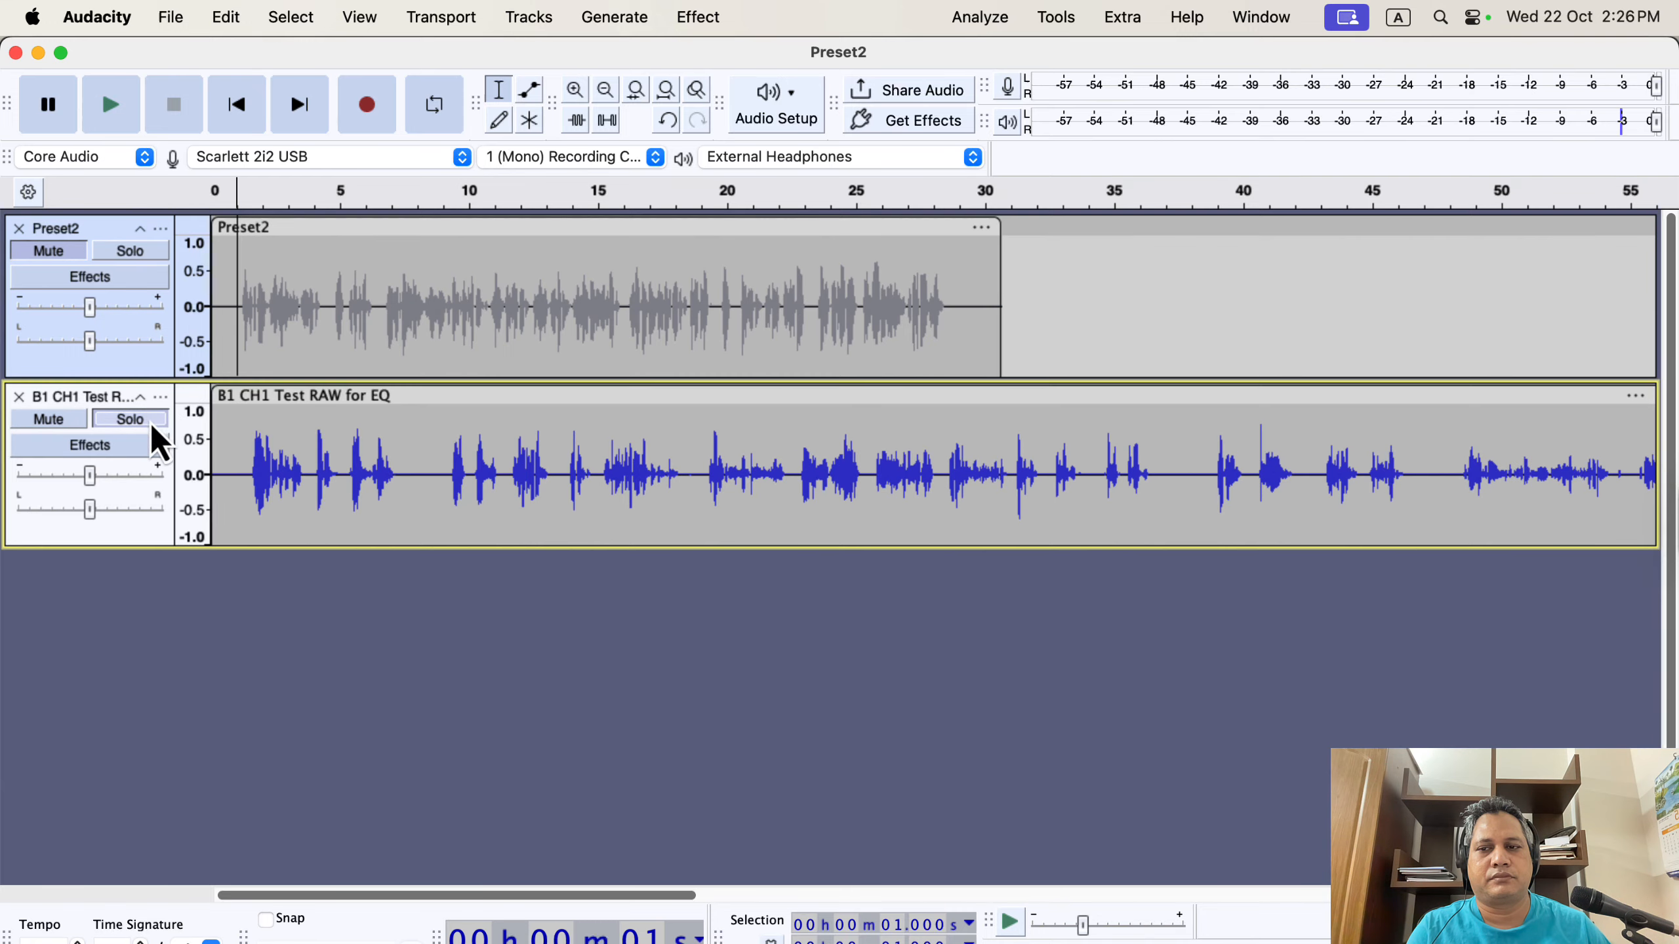
left_click(228, 438)
key("space")
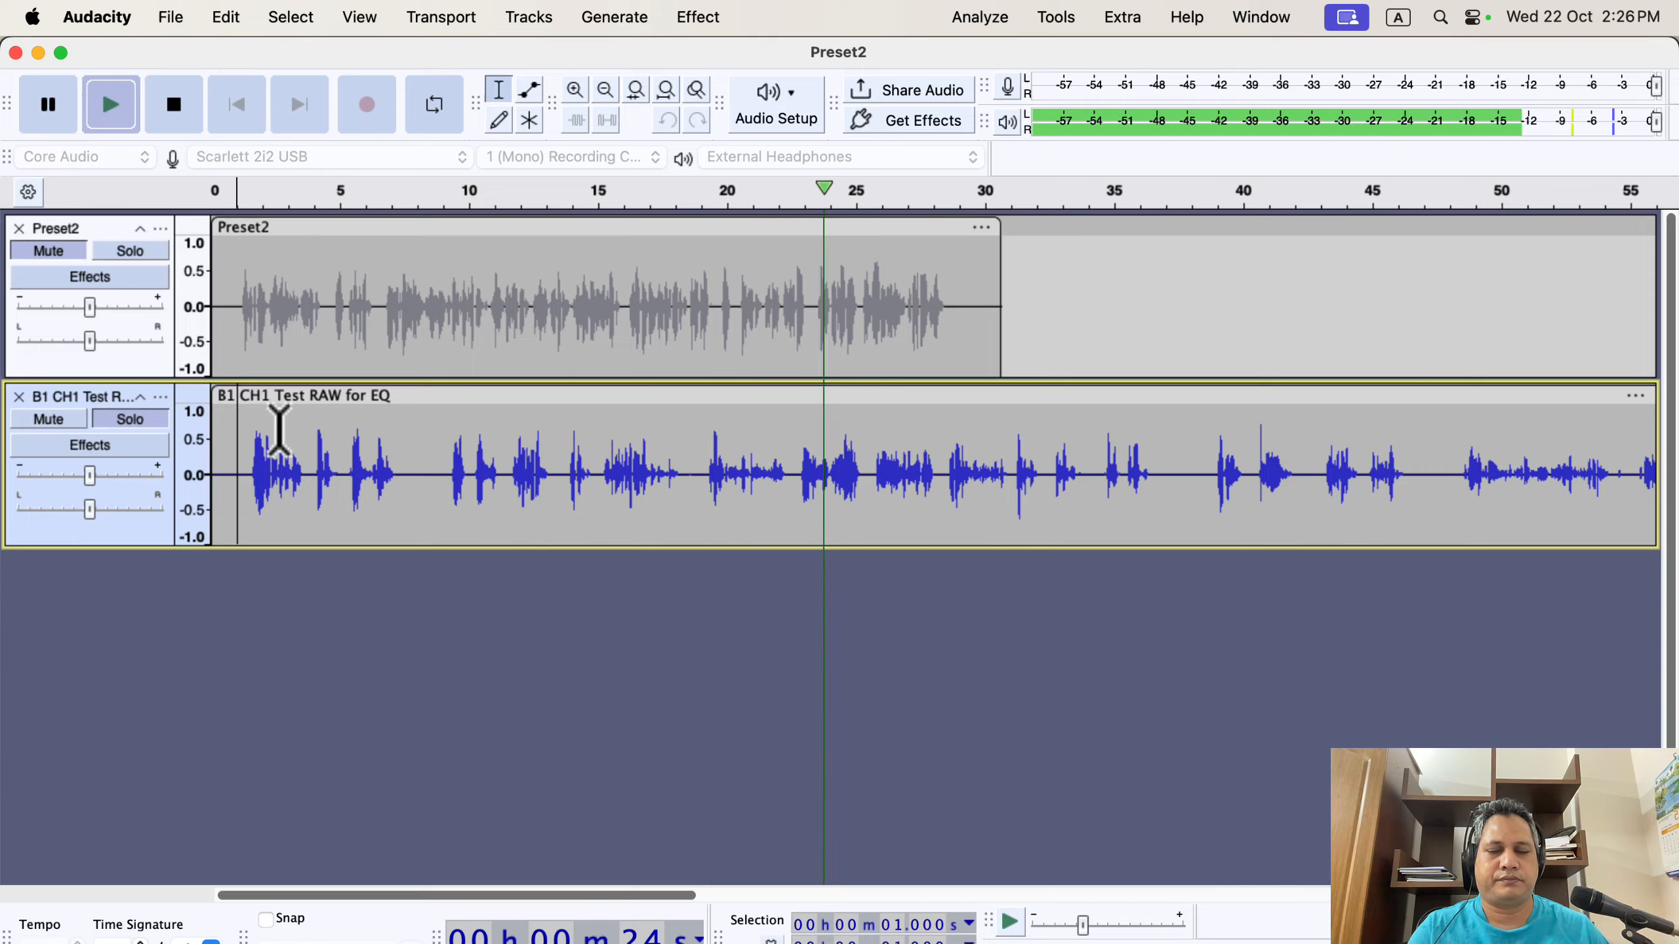
key("space")
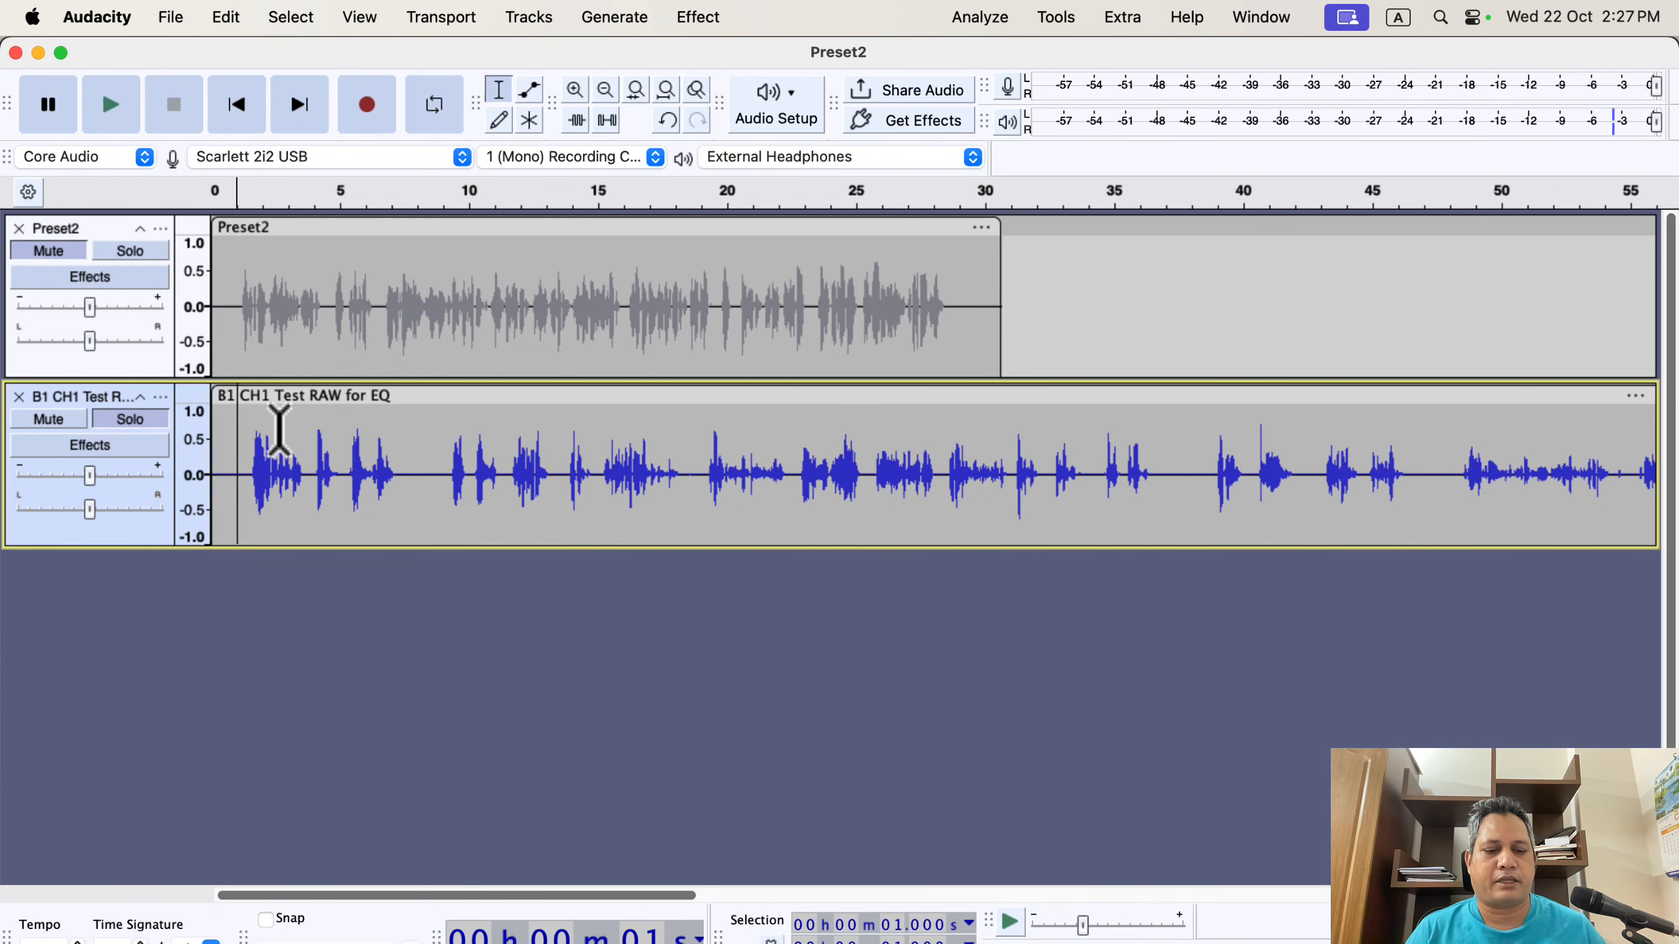
Switch to Chrome, review the guide's High-Pass Filter and Compressor steps, and return to Audacity
key("super+Tab")
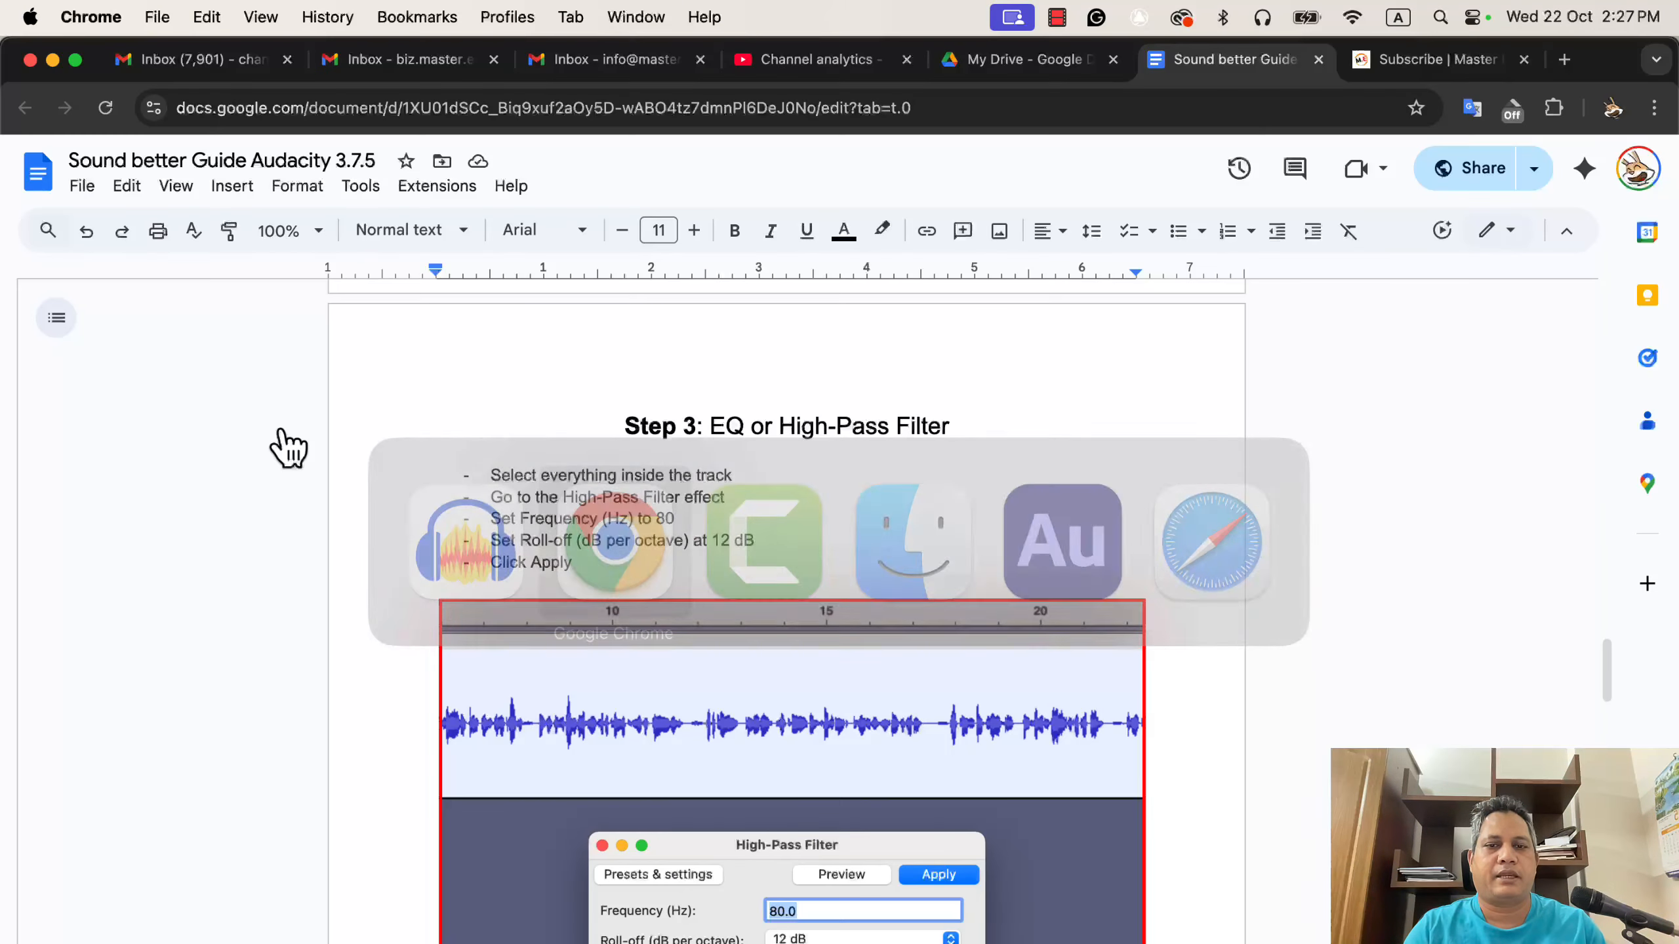
scroll(500, 477, "down", 10)
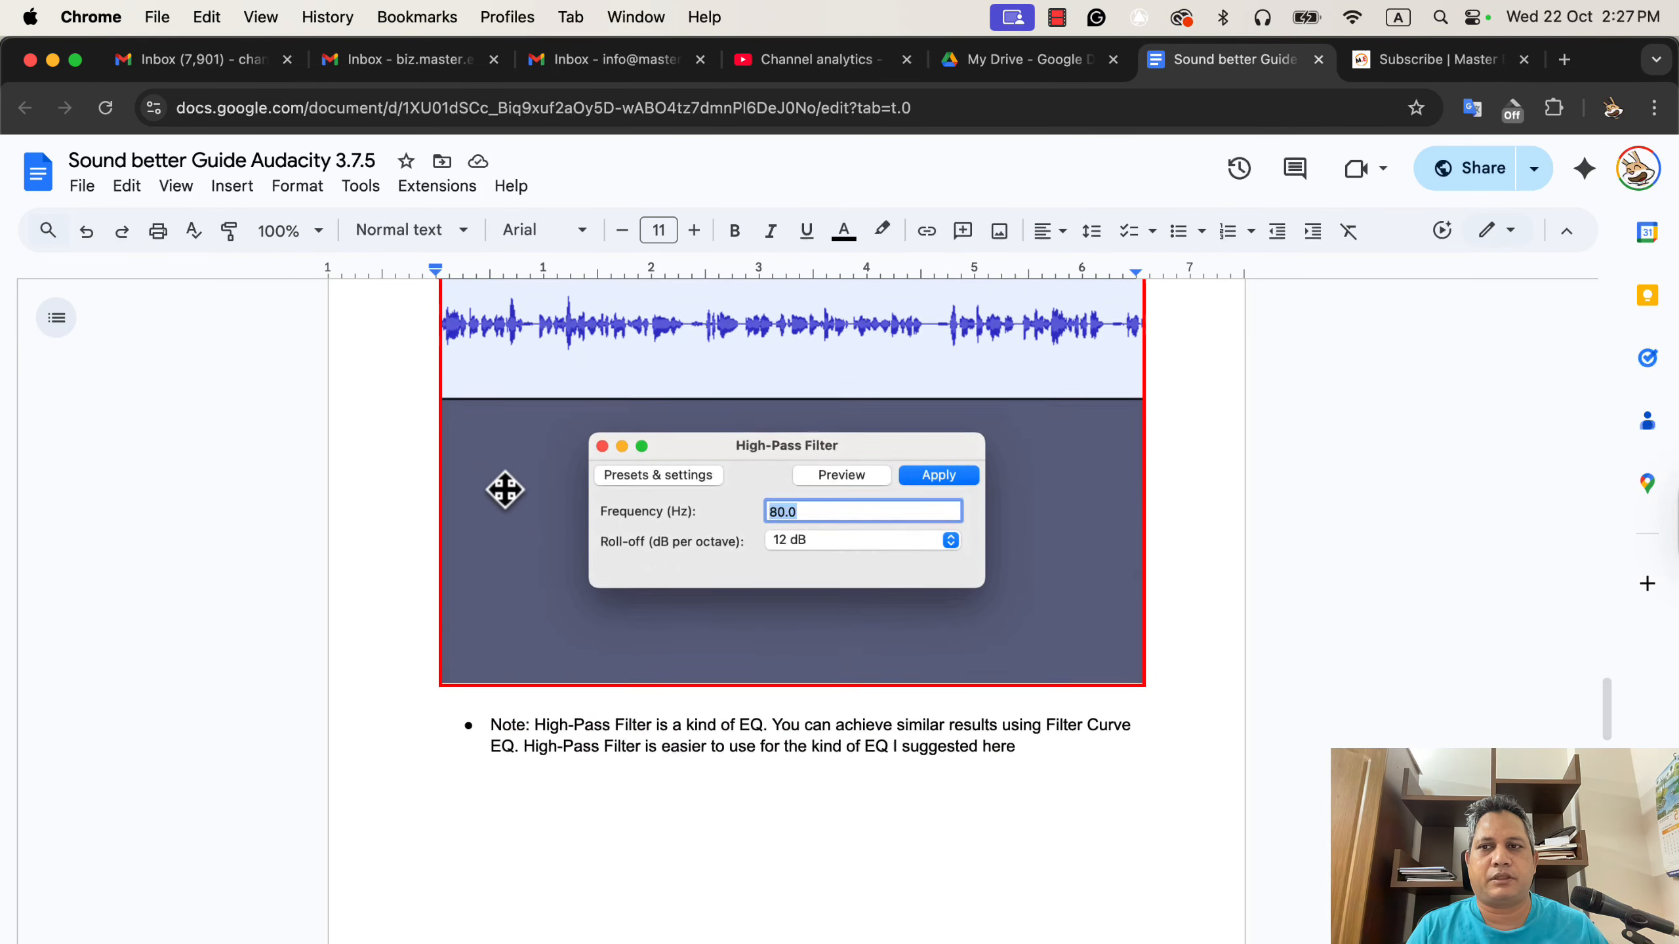
scroll(502, 485, "down", 9)
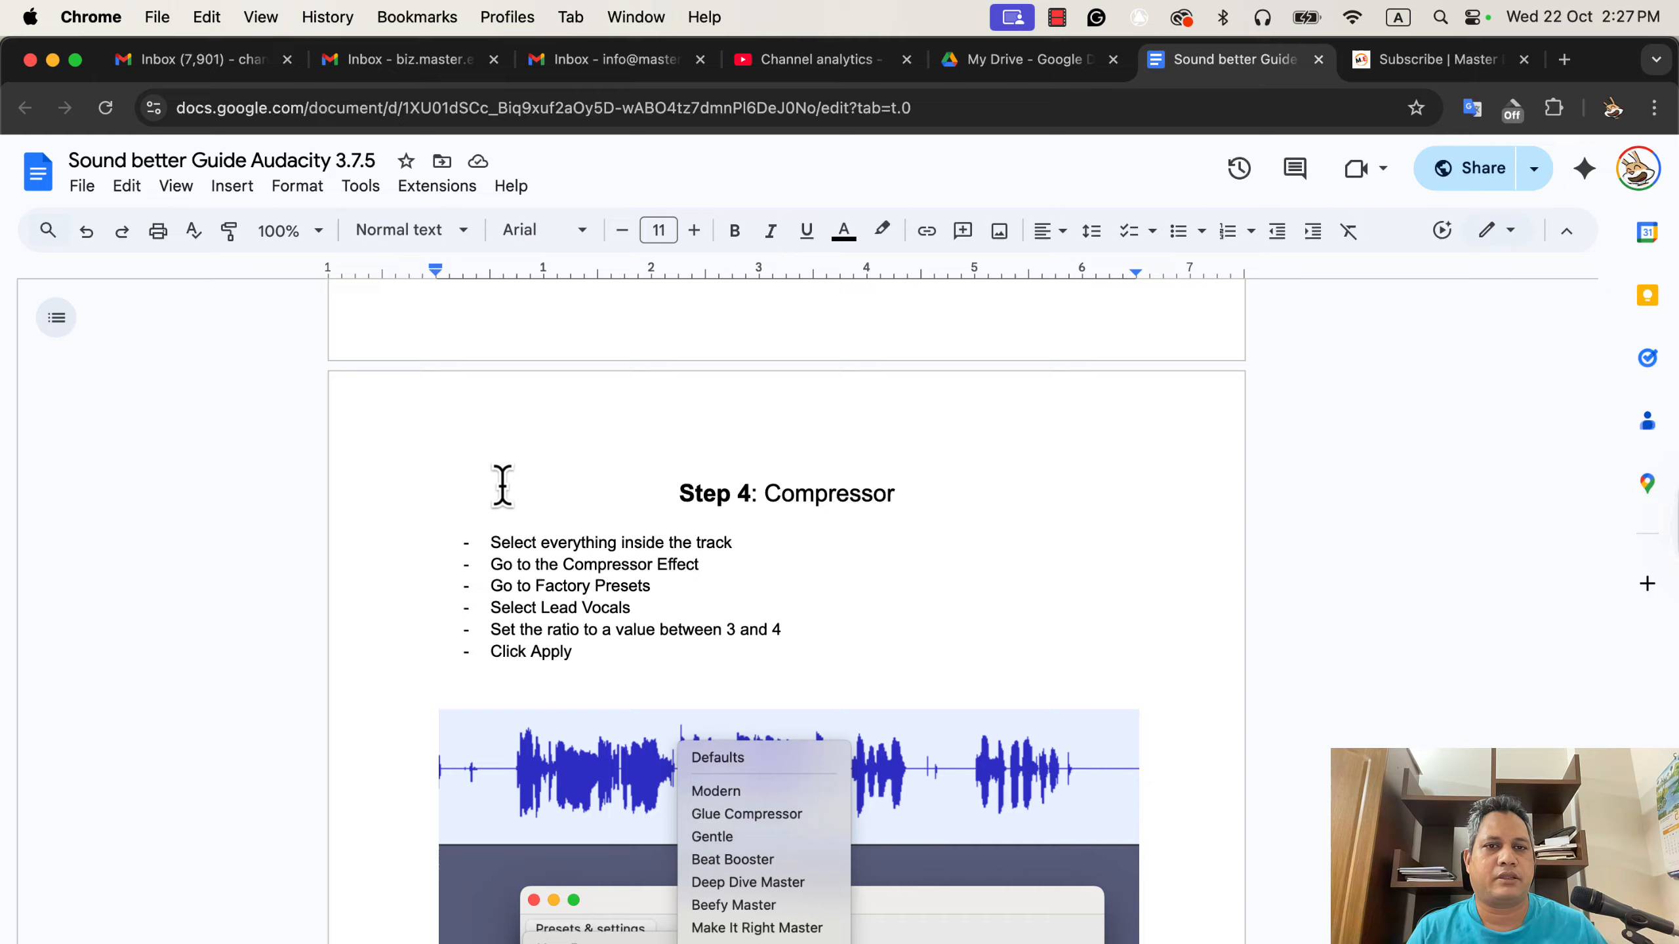
key("super+Tab")
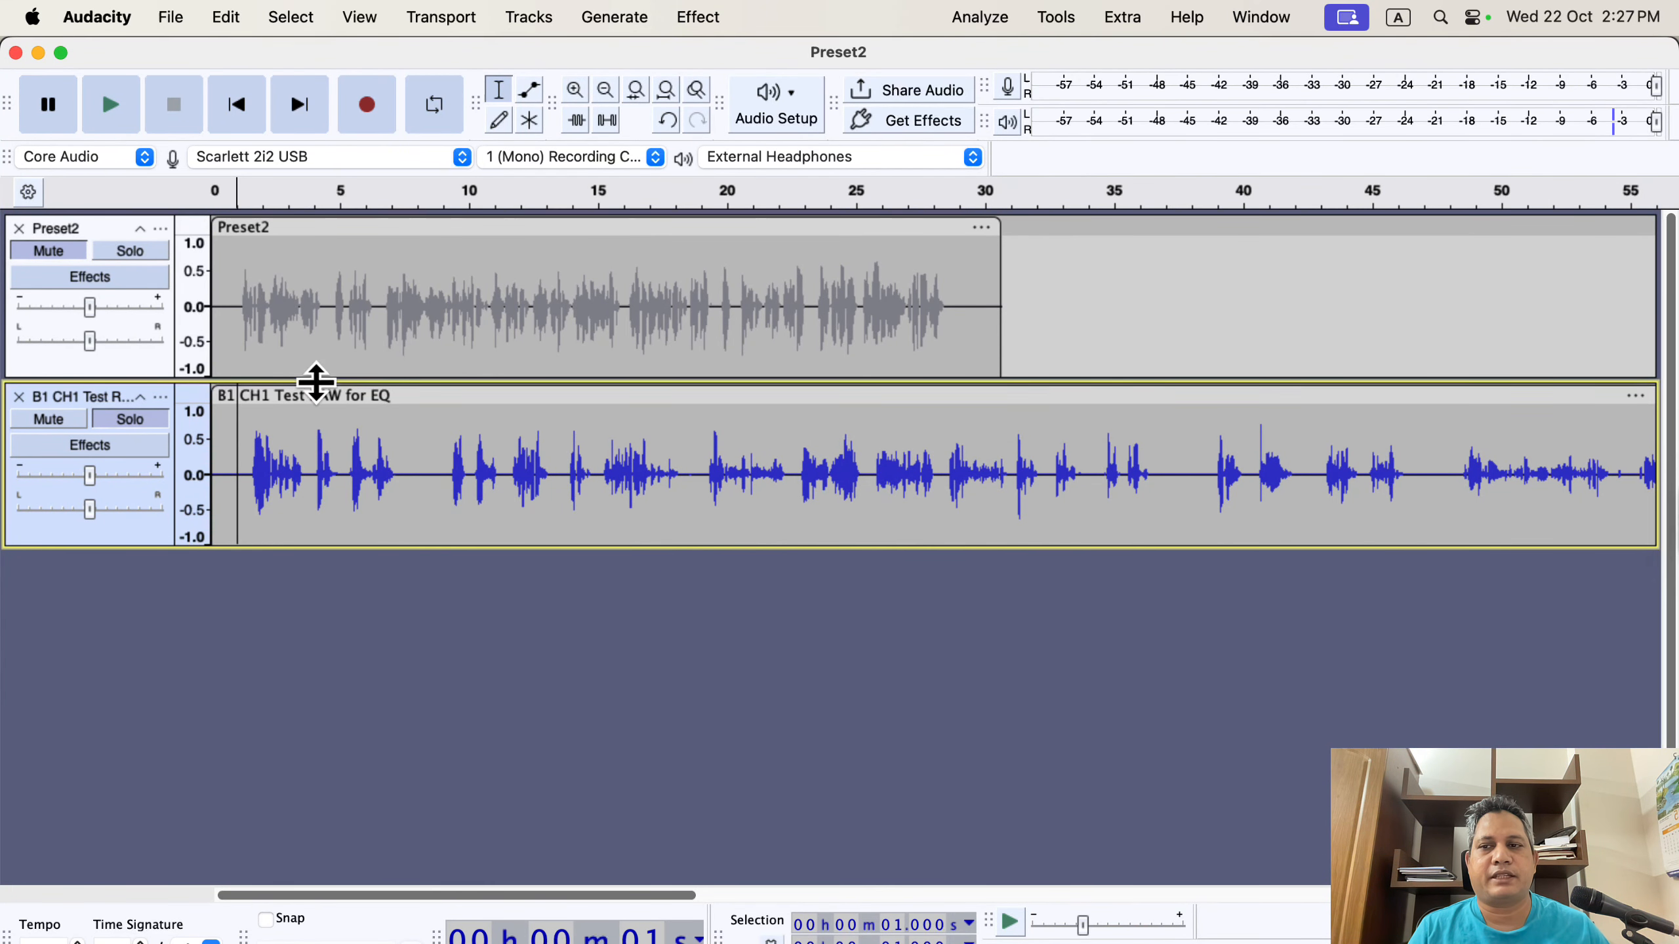
Solo Preset2, place the playback cursor just before its first speech, and switch the solo to B1 CH1 Test RAW for EQ
left_click(130, 251)
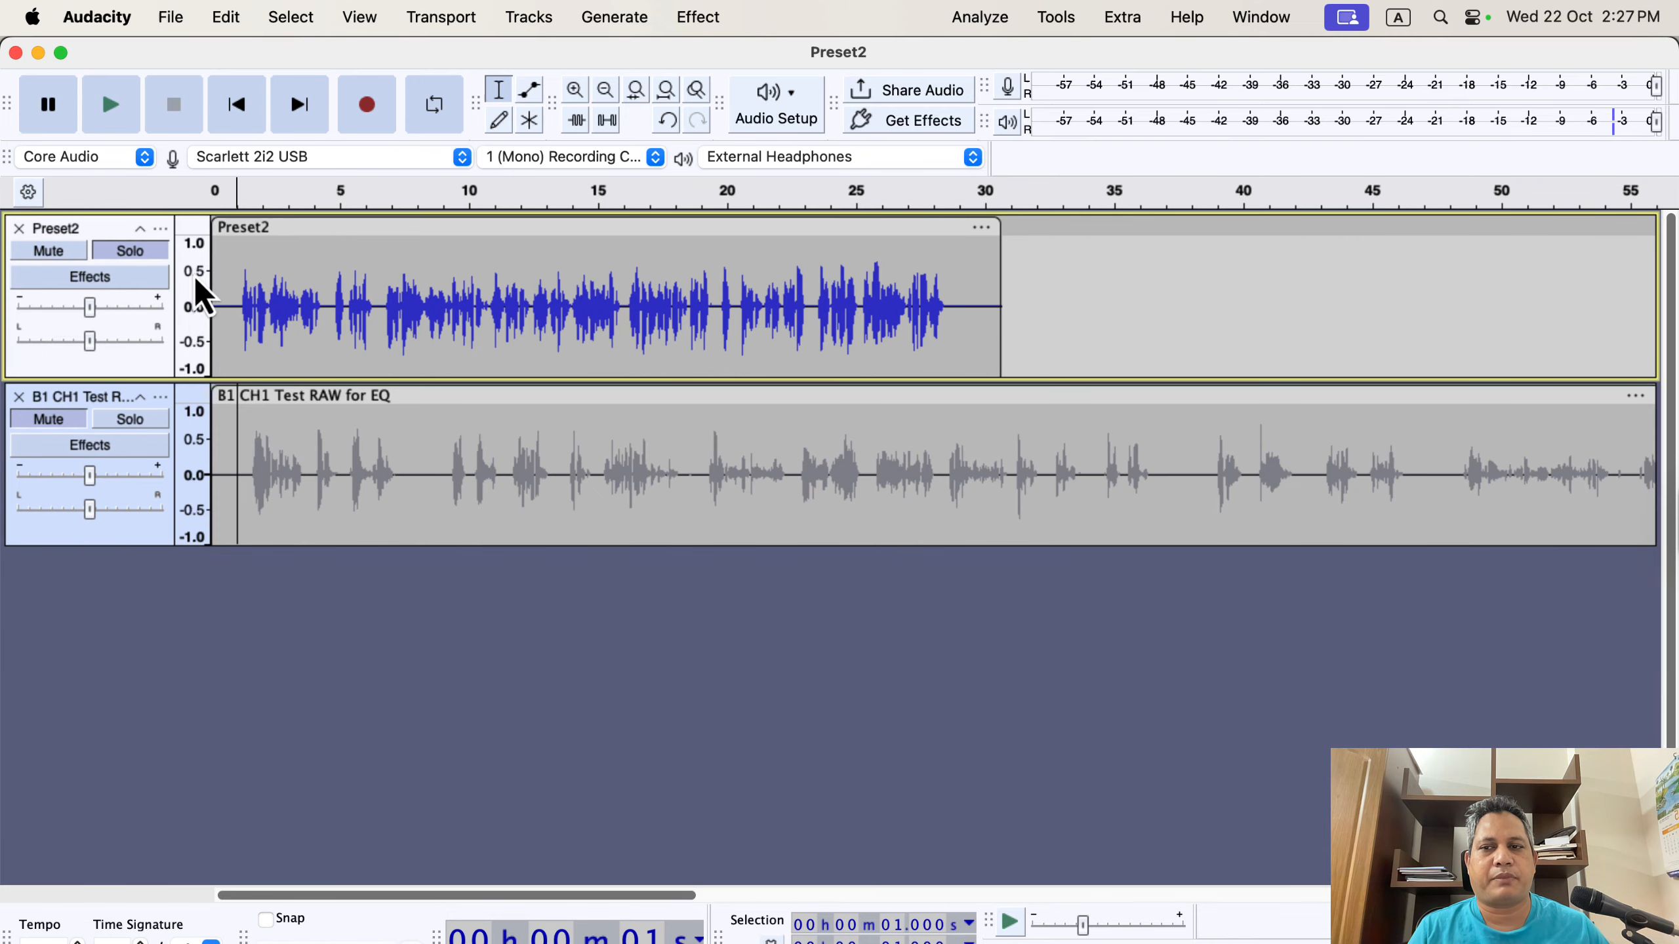
left_click(236, 276)
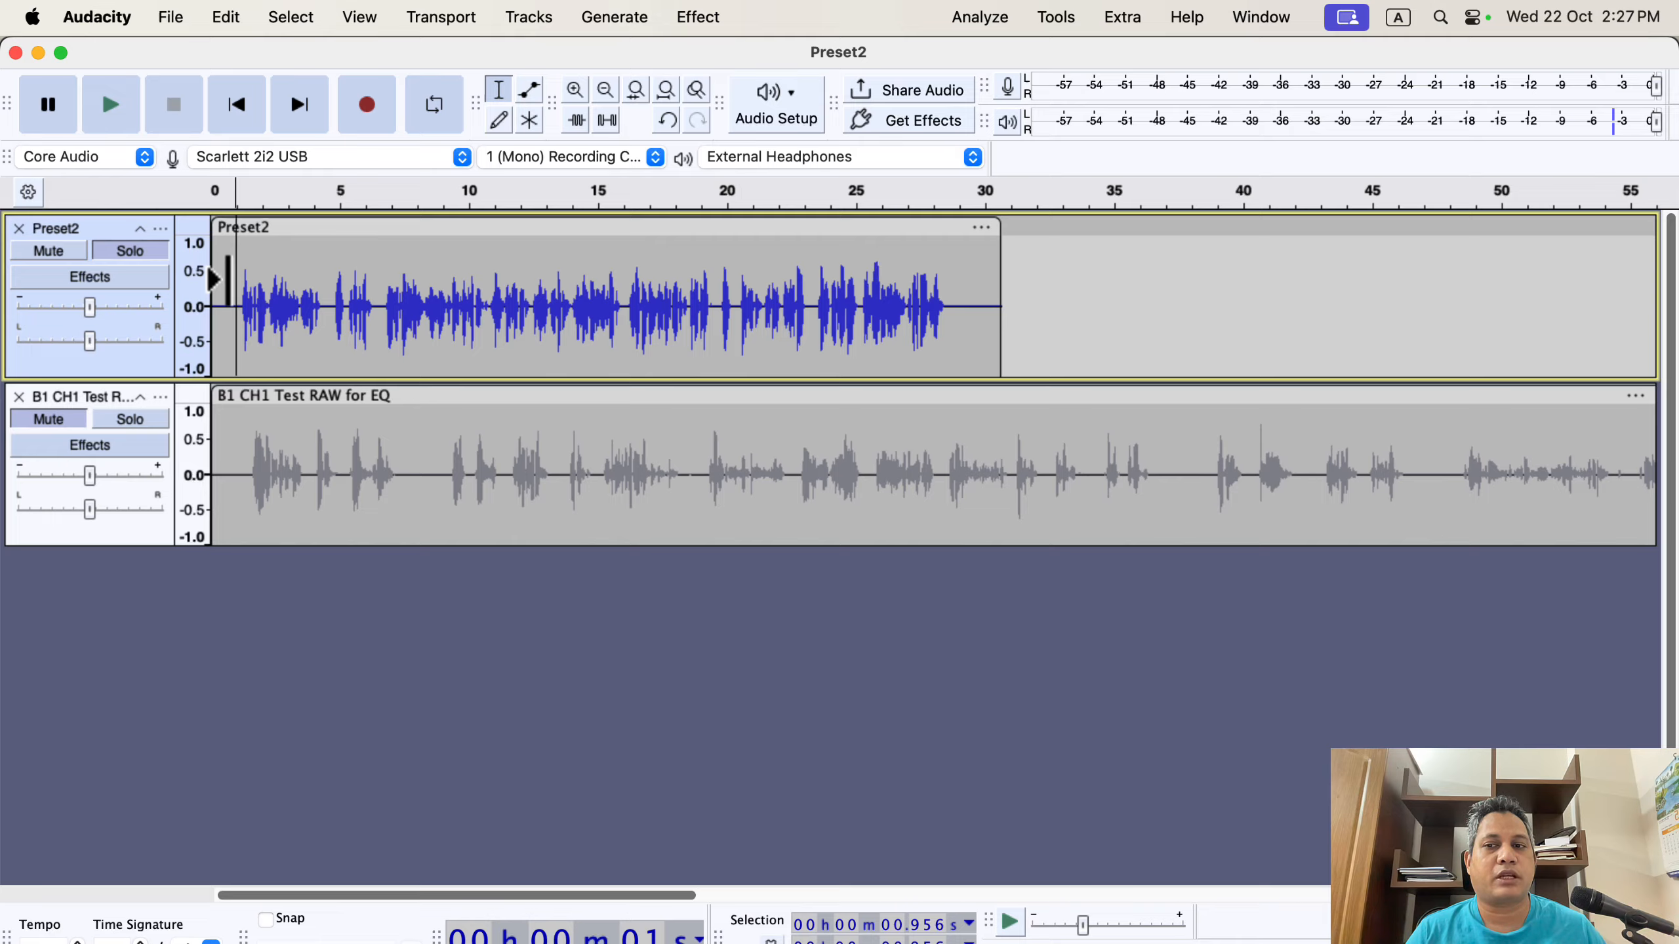
left_click(133, 420)
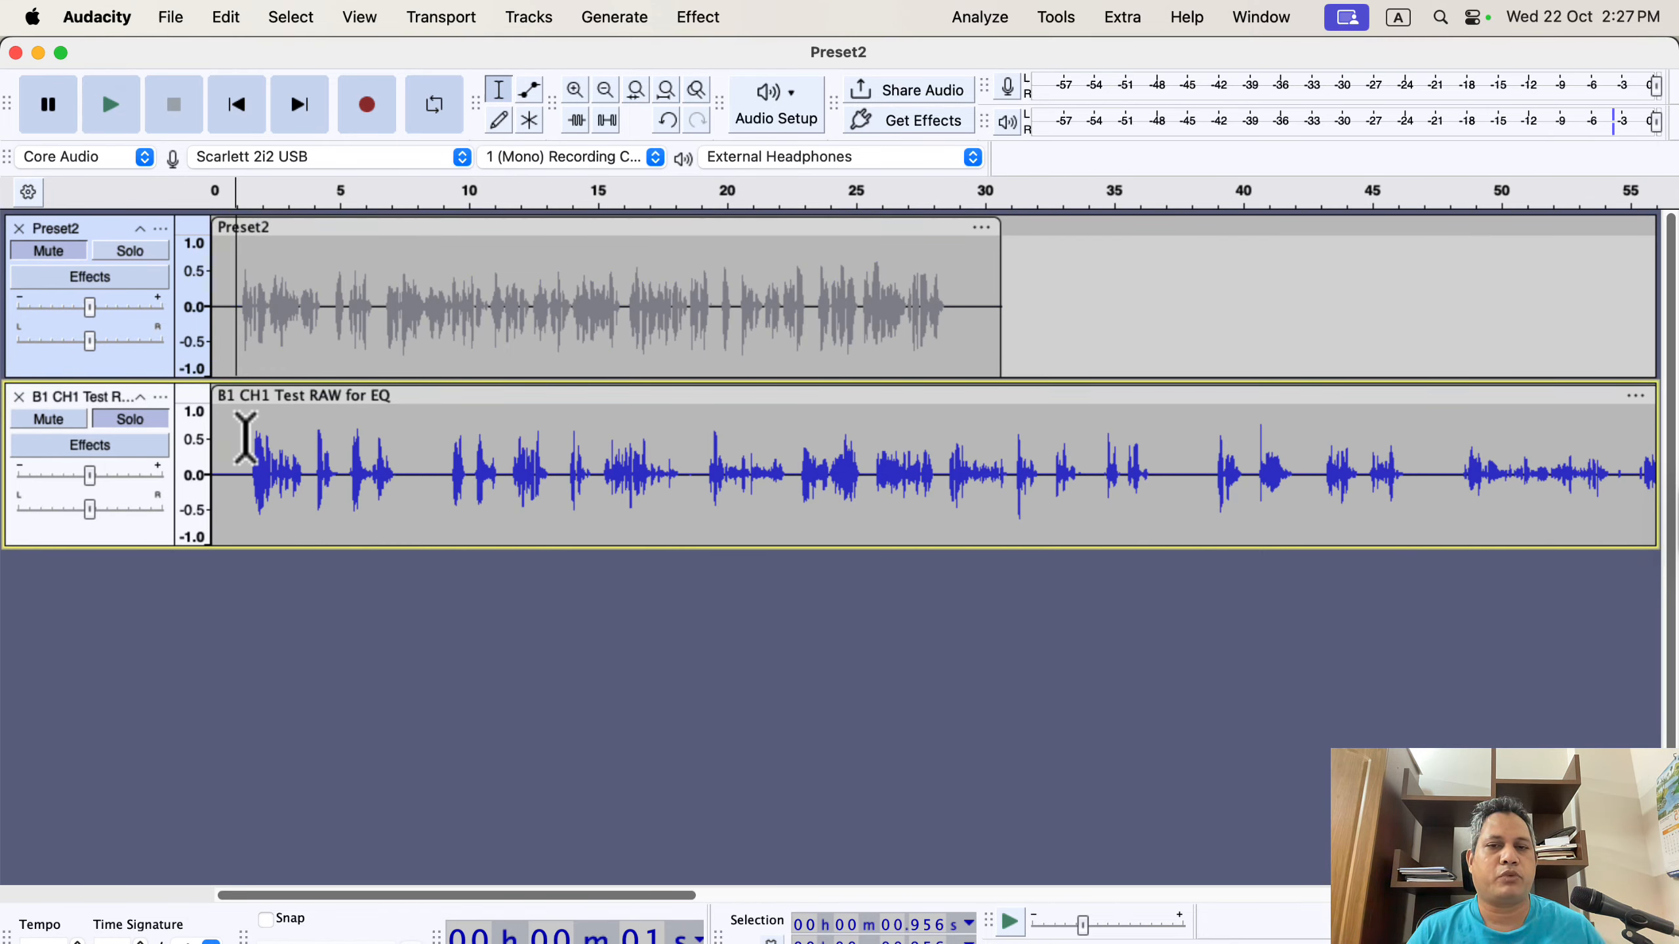